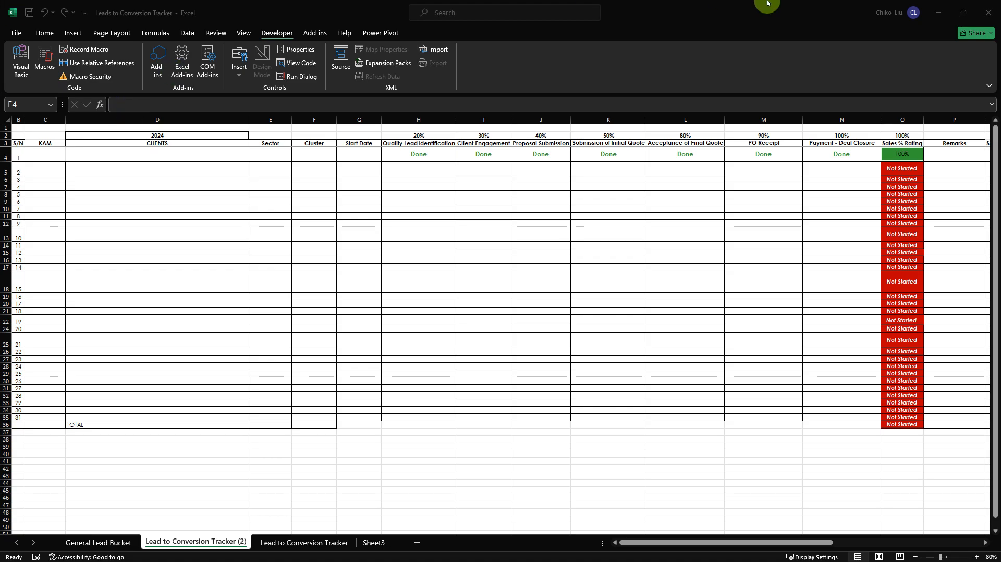
- Switch to the browser copy of the tracker and format the KAM sheet's Start Date cells G4:G36 as Short Date
{"action": "left_click", "coordinate": [937, 11]}
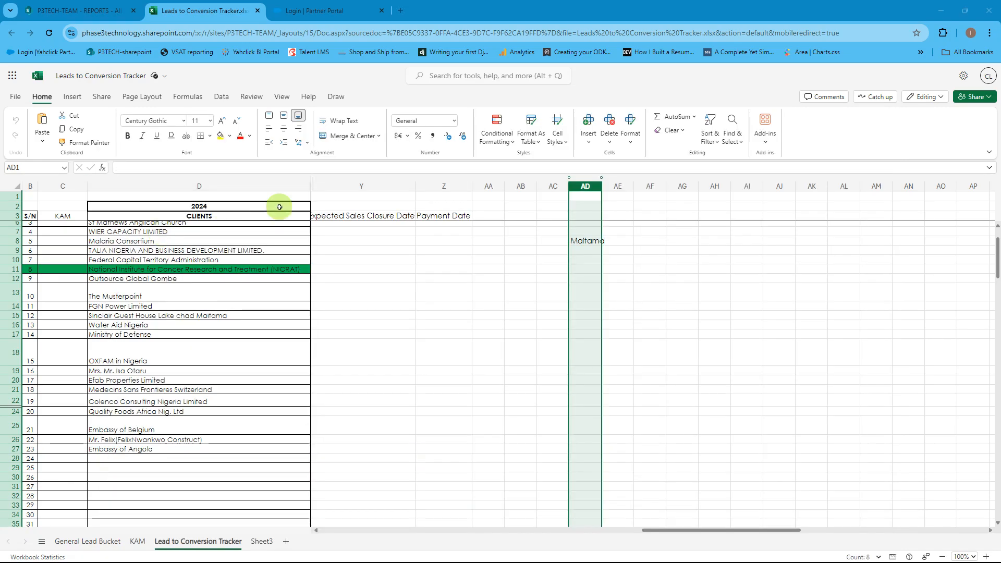
{"action": "left_click", "coordinate": [139, 542]}
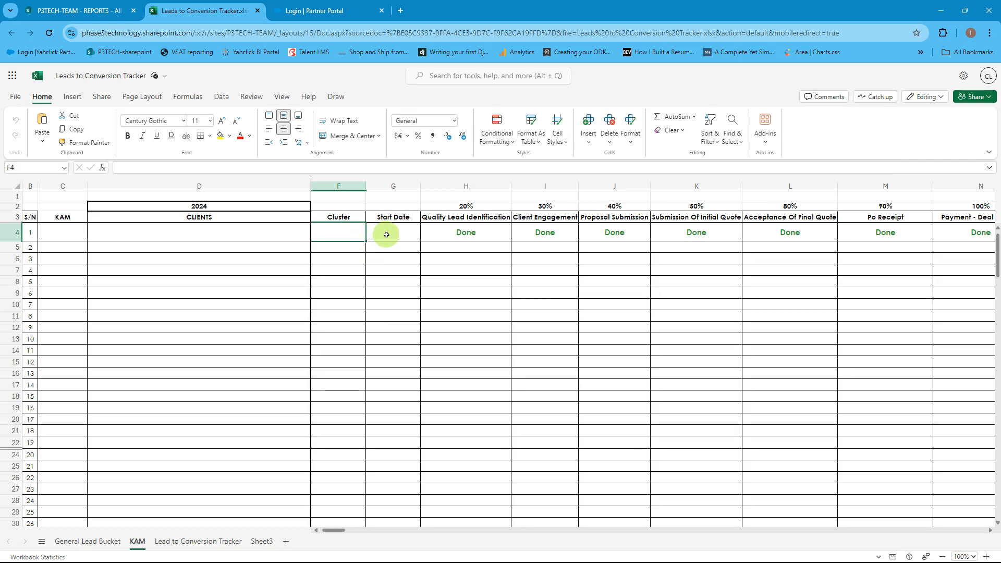
{"action": "left_click", "coordinate": [387, 235]}
{"action": "left_click_drag", "start_coordinate": [384, 234], "coordinate": [409, 404]}
{"action": "scroll", "coordinate": [406, 399], "scroll_direction": "up", "scroll_amount": 3}
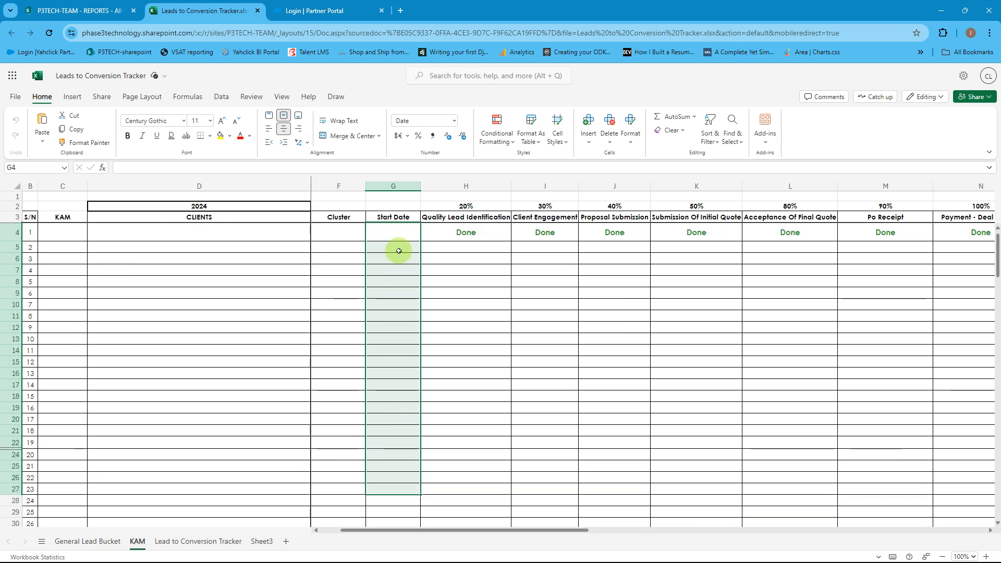
{"action": "left_click_drag", "start_coordinate": [402, 235], "coordinate": [411, 436]}
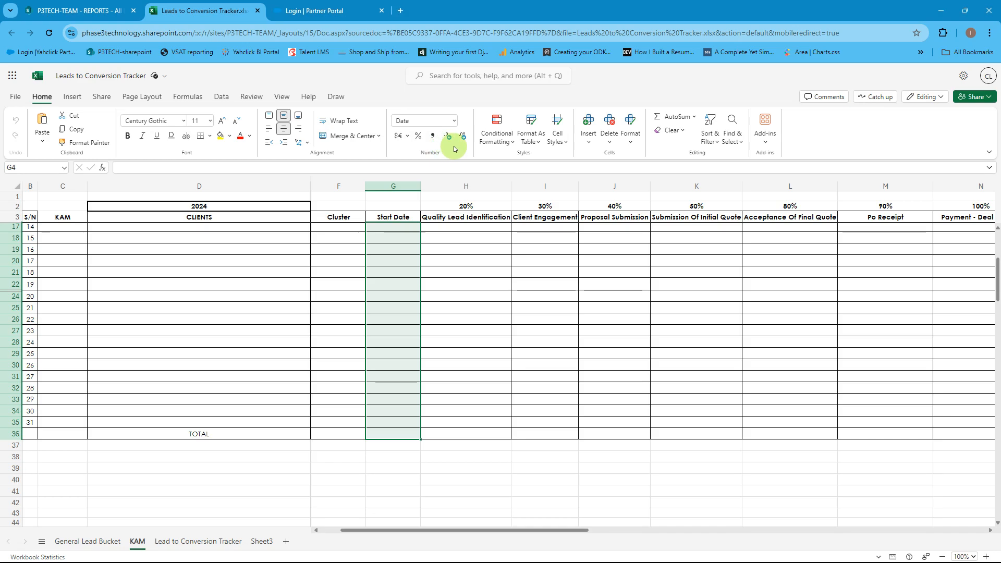
{"action": "left_click", "coordinate": [453, 122]}
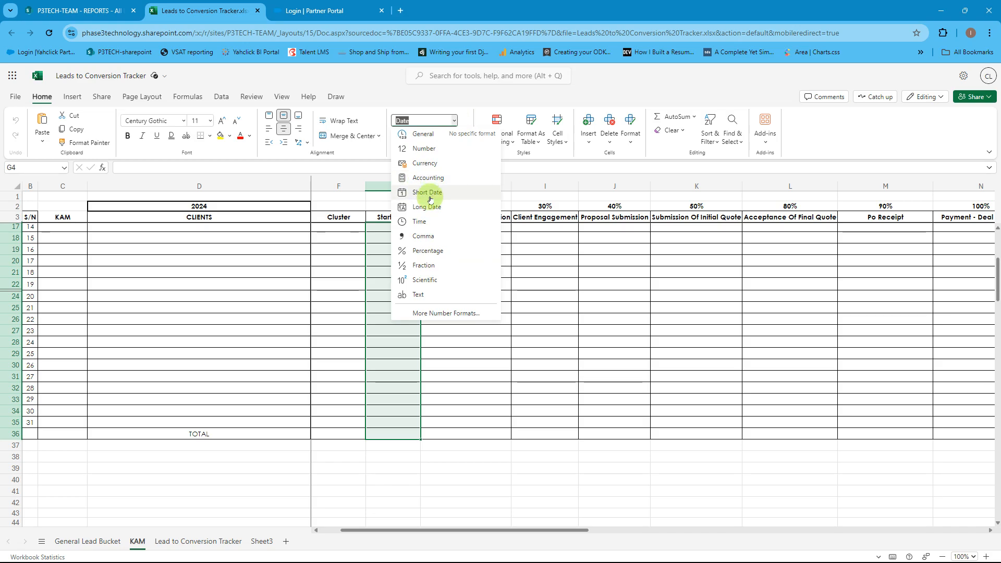
{"action": "left_click", "coordinate": [428, 198]}
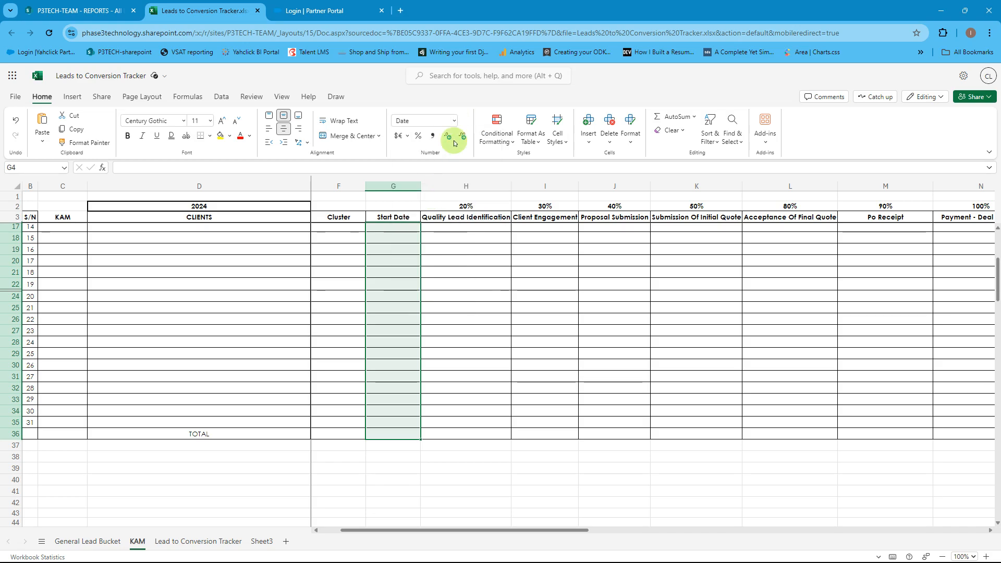
- Apply the 14-Mar-12 date type to the Start Date cells through the additional number formats
{"action": "left_click", "coordinate": [453, 121]}
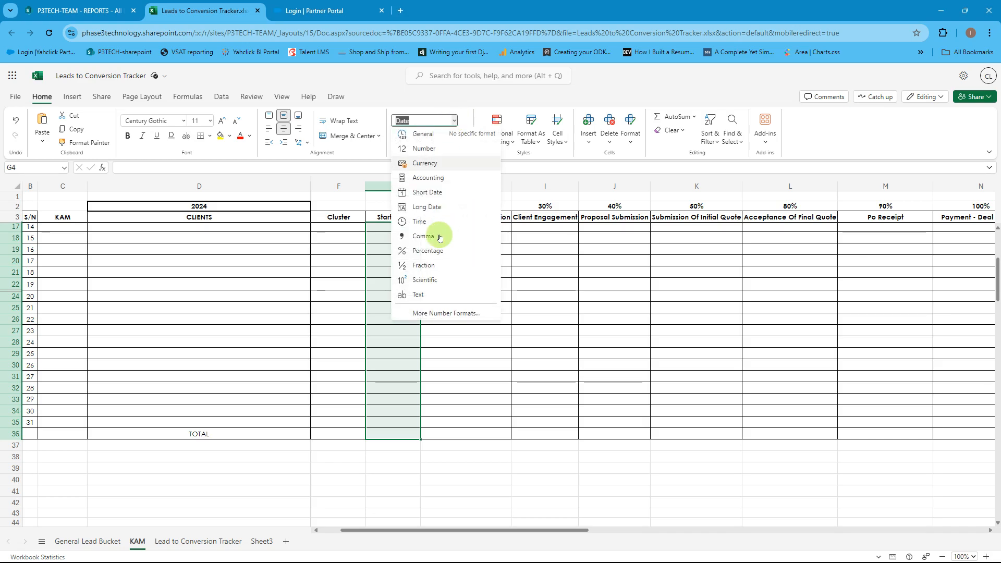
{"action": "left_click", "coordinate": [429, 313]}
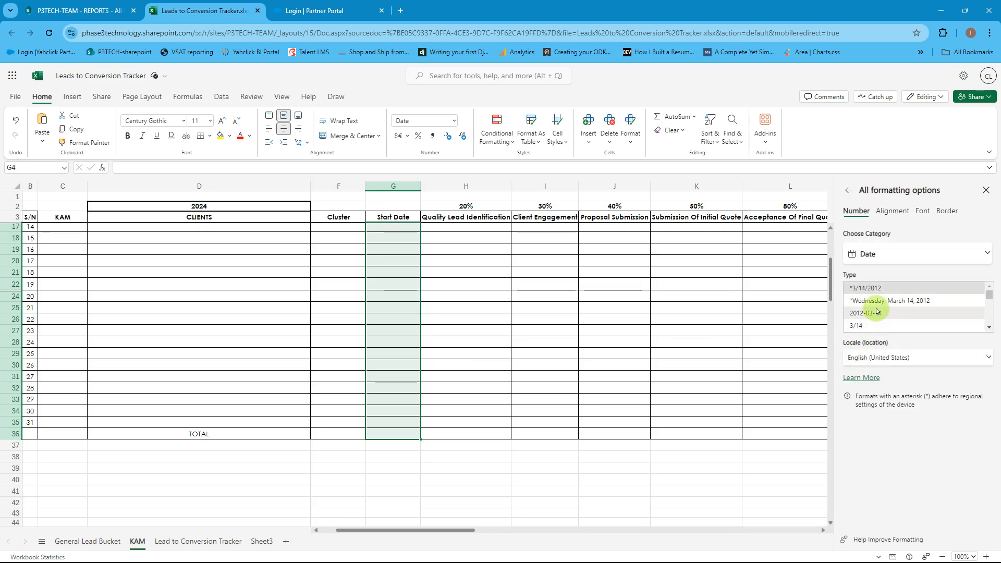
{"action": "left_click_drag", "start_coordinate": [990, 298], "coordinate": [991, 311]}
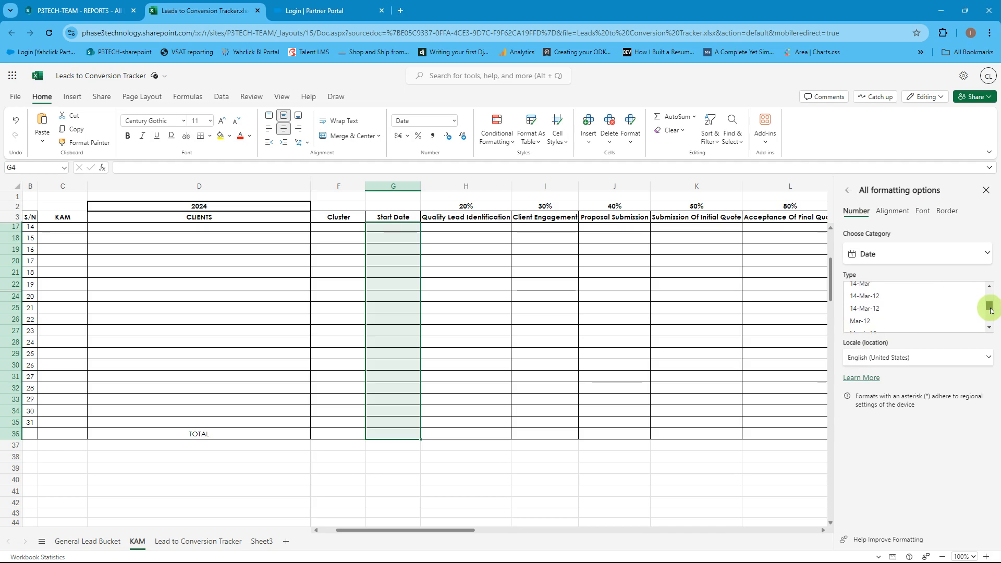
{"action": "left_click", "coordinate": [892, 299]}
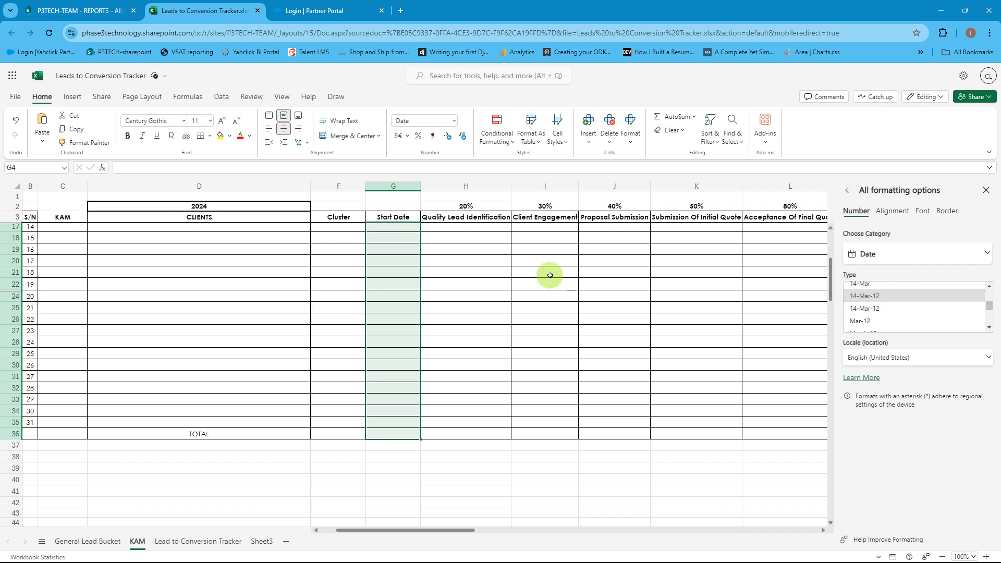
{"action": "left_click", "coordinate": [987, 190]}
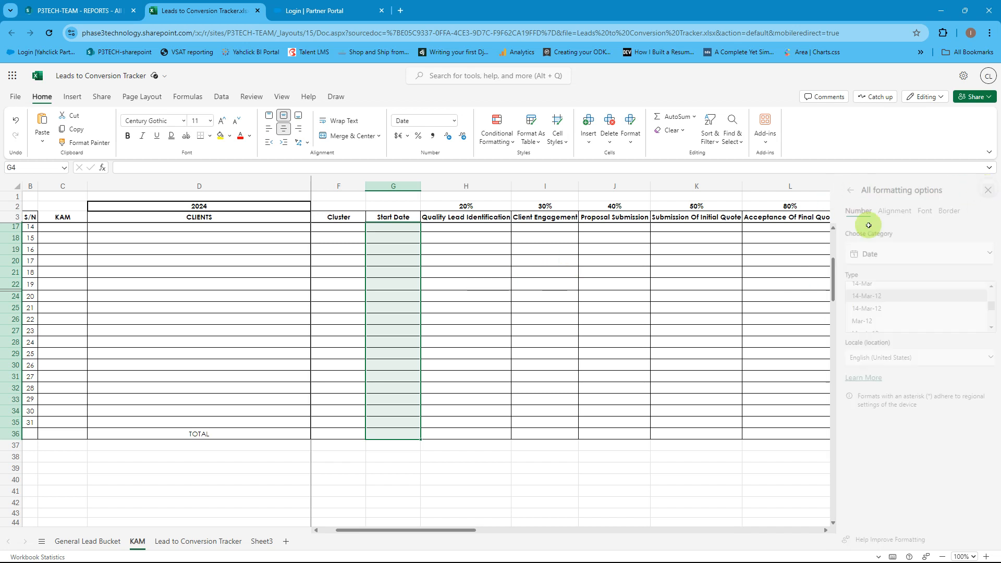
- Enter 28 August 2024 from the date picker in cell G4 as a test and clear the cell
{"action": "scroll", "coordinate": [402, 273], "scroll_direction": "up", "scroll_amount": 4}
{"action": "left_click", "coordinate": [400, 235]}
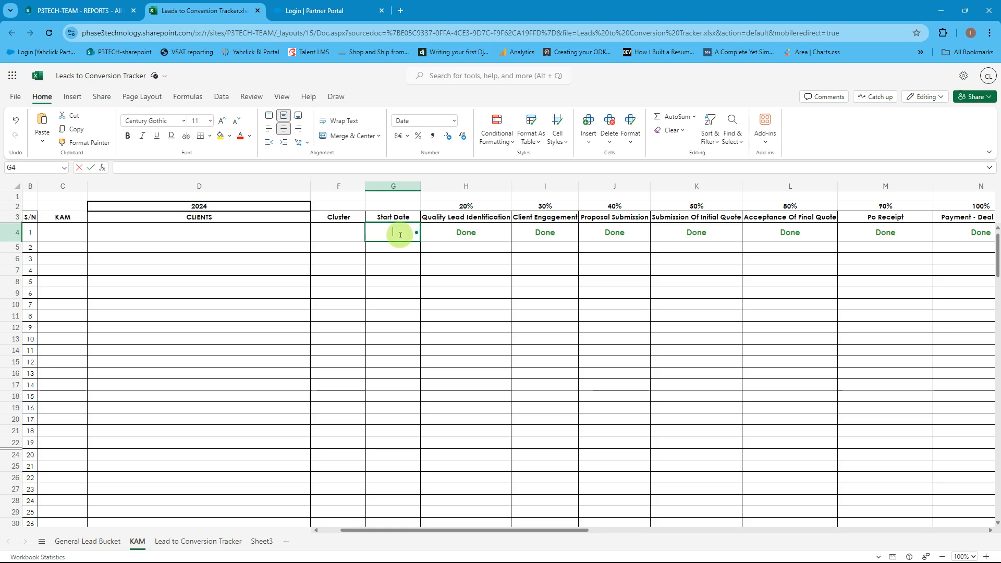
{"action": "double_click", "coordinate": [400, 235]}
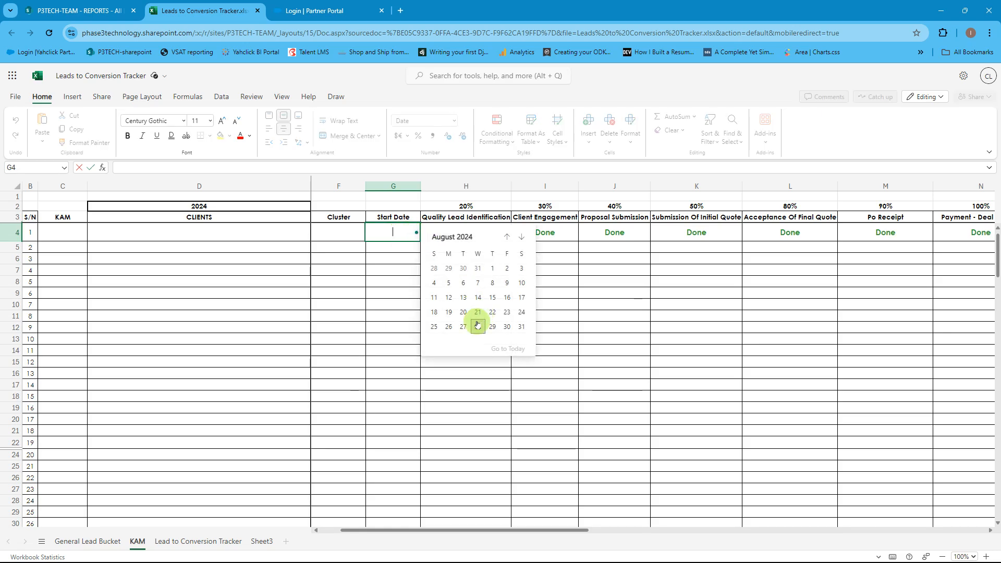
{"action": "left_click", "coordinate": [478, 326]}
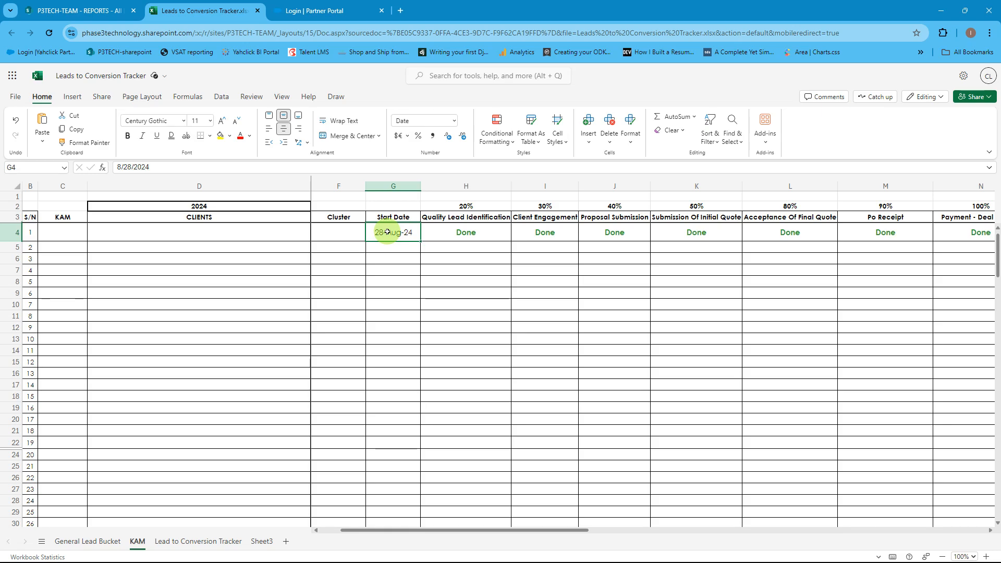
{"action": "key", "text": "Delete"}
- Select the Cluster cells F4:F36 in the KAM sheet
{"action": "left_click_drag", "start_coordinate": [350, 231], "coordinate": [350, 426]}
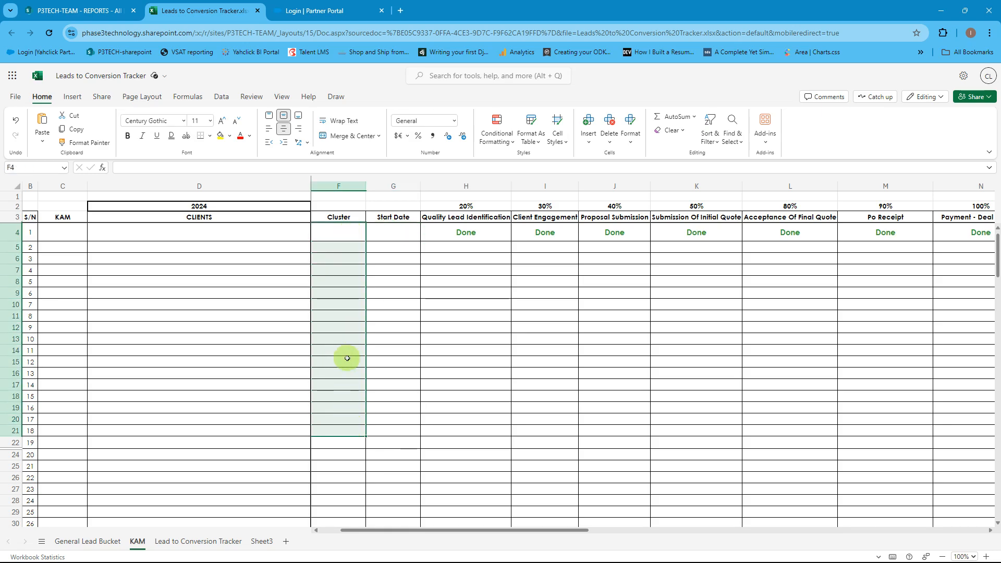
{"action": "left_click_drag", "start_coordinate": [458, 530], "coordinate": [433, 530]}
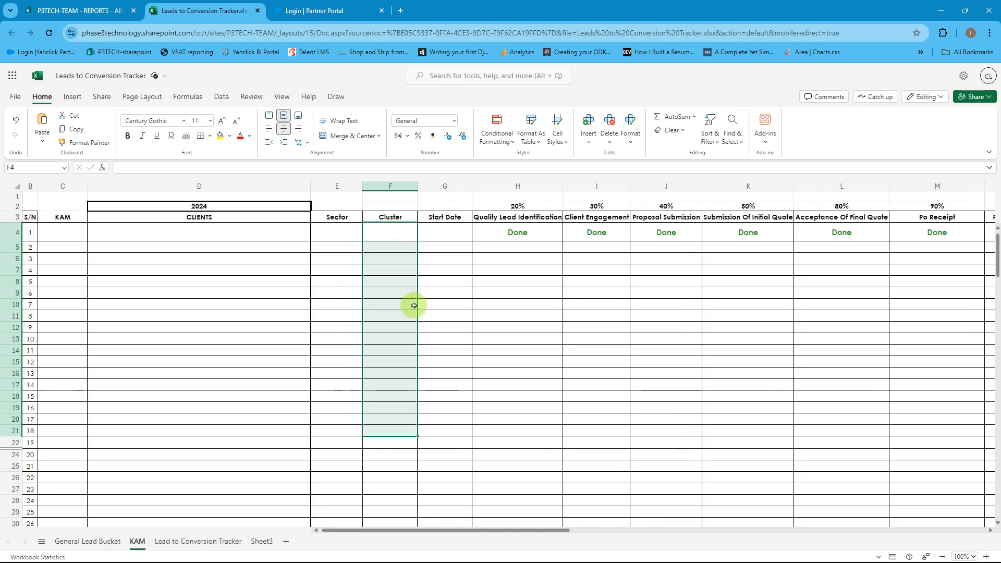
{"action": "left_click_drag", "start_coordinate": [393, 232], "coordinate": [397, 436]}
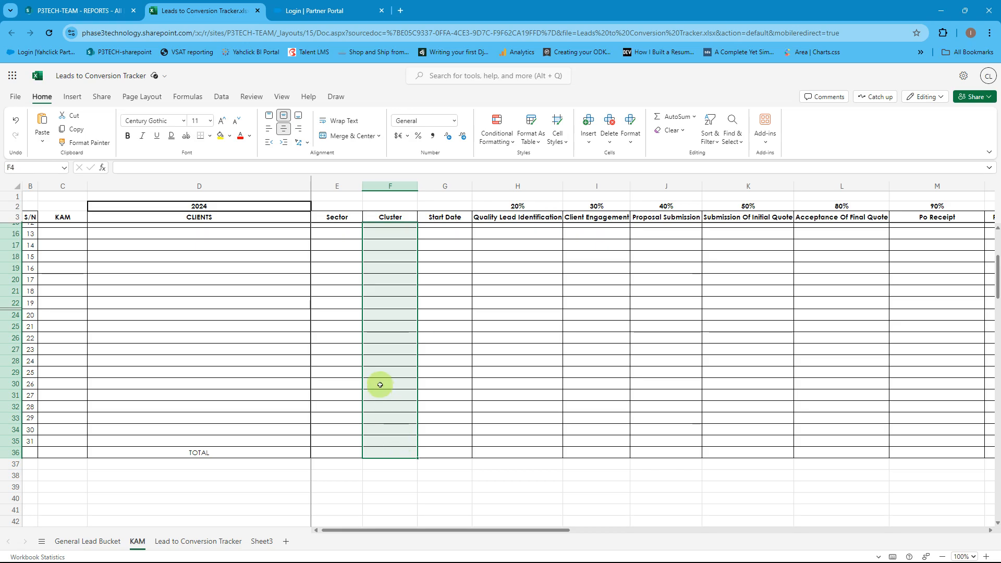
{"action": "scroll", "coordinate": [380, 355], "scroll_direction": "up", "scroll_amount": 4}
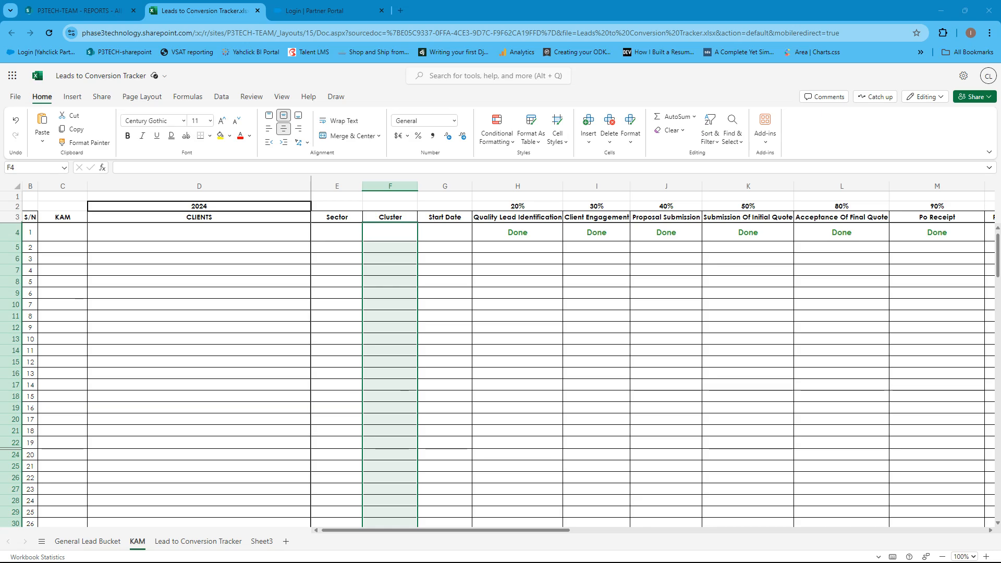
- Switch to the "List of leads and contact details" workbook and copy the selected street names in column D of the Details sheet
{"action": "left_click_drag", "start_coordinate": [1, 81], "coordinate": [564, 118]}
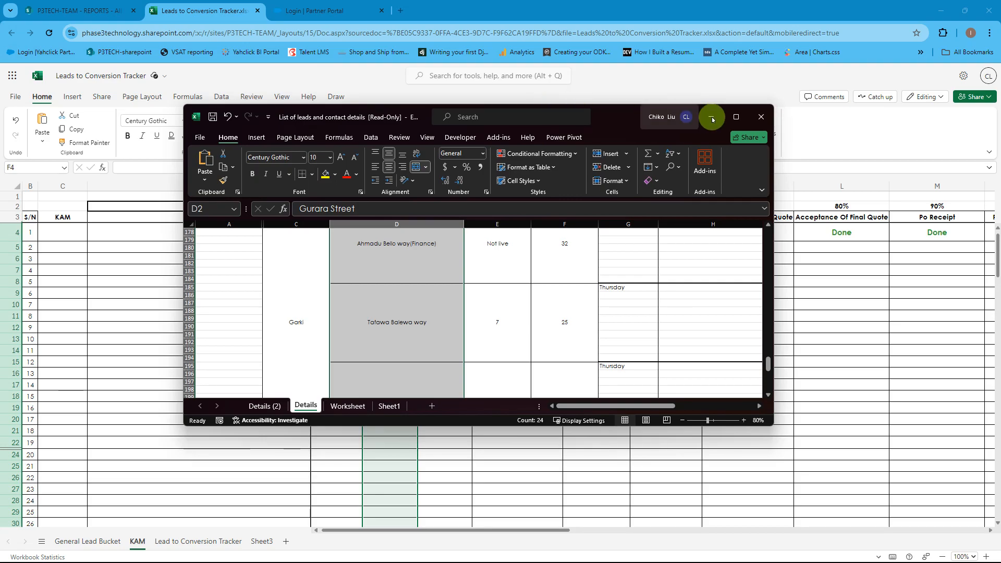
{"action": "left_click", "coordinate": [736, 118]}
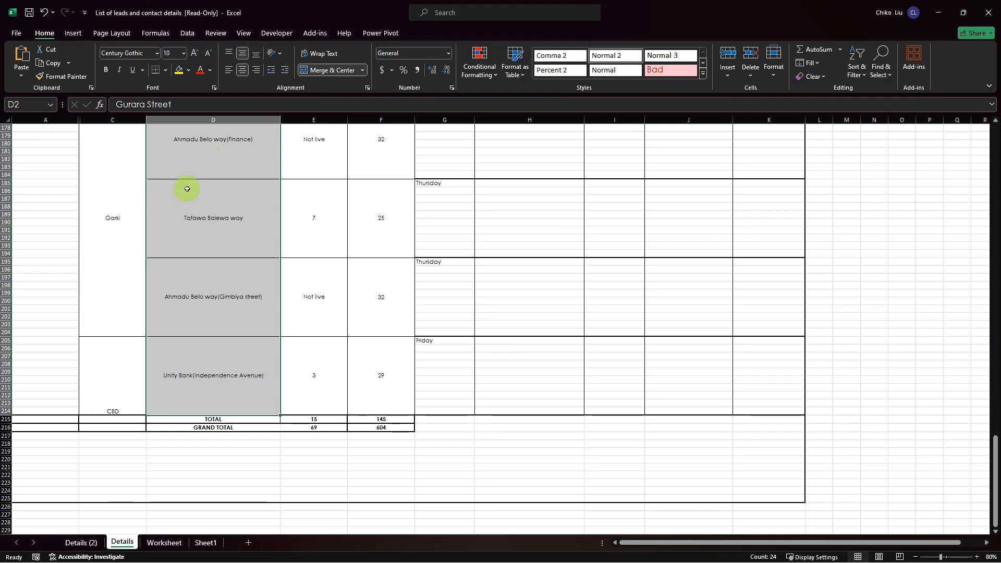
{"action": "key", "text": "ctrl+c"}
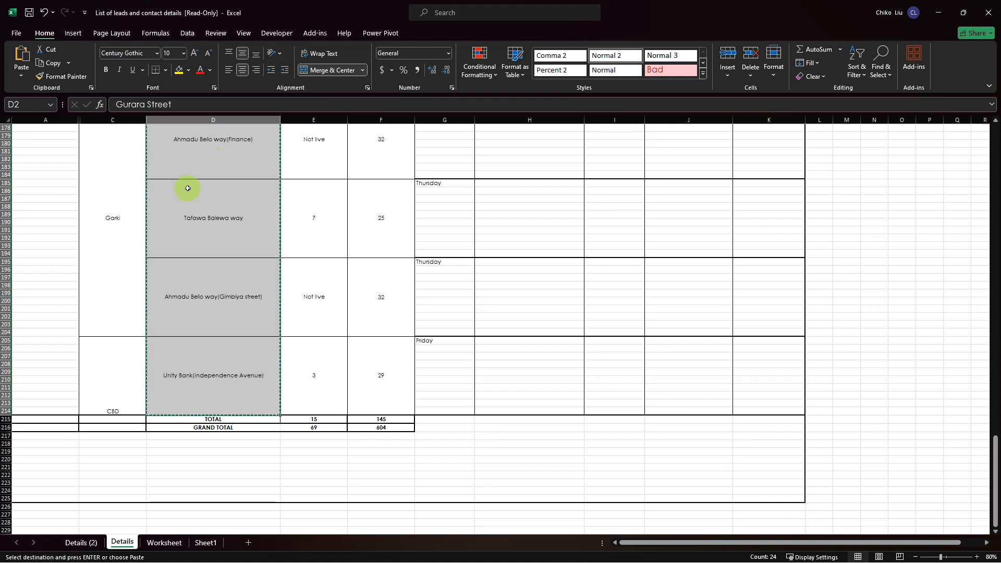
- Add a new worksheet, paste the copied street names as values from cell E1, and autofit column E
{"action": "left_click", "coordinate": [204, 543]}
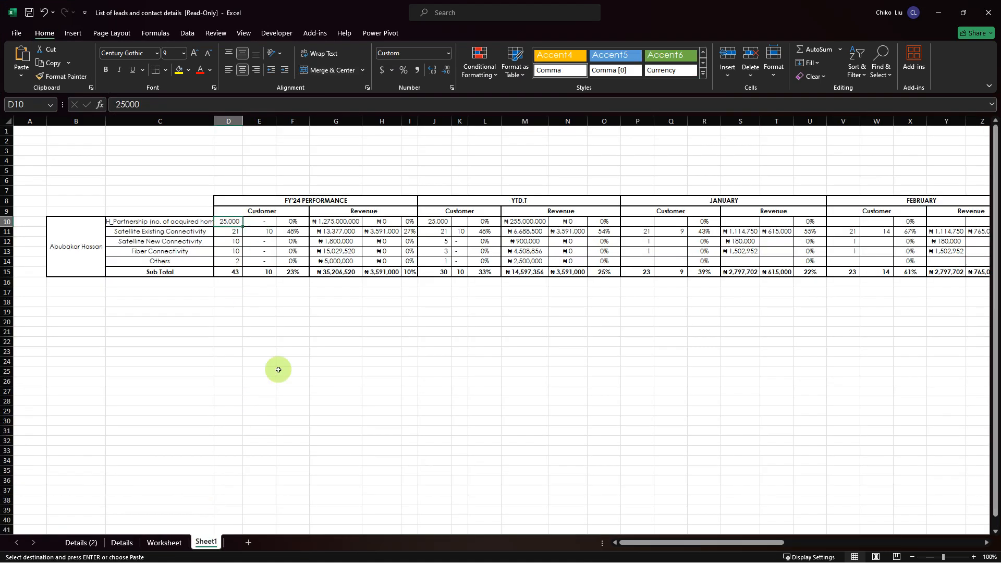
{"action": "left_click", "coordinate": [249, 543]}
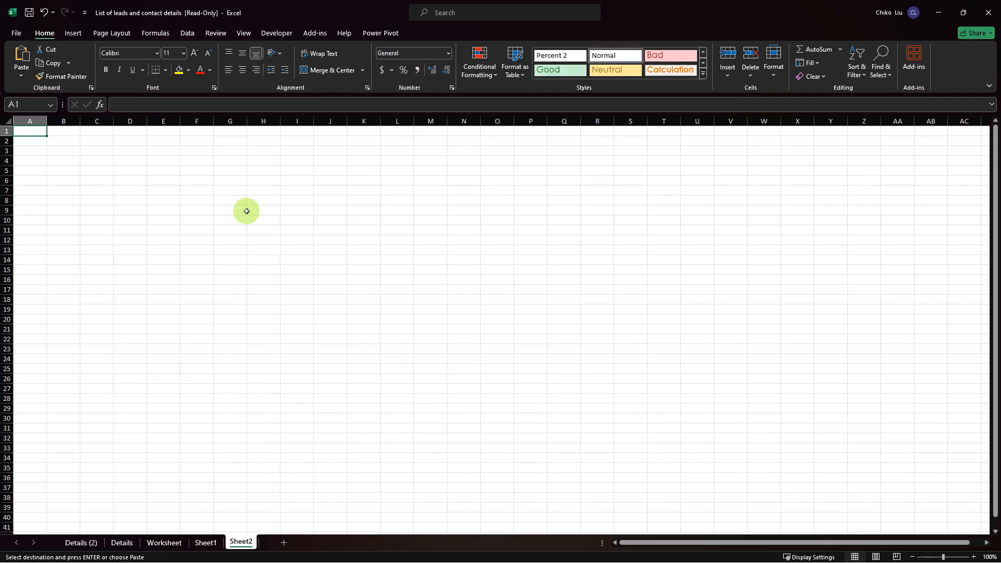
{"action": "left_click", "coordinate": [166, 130]}
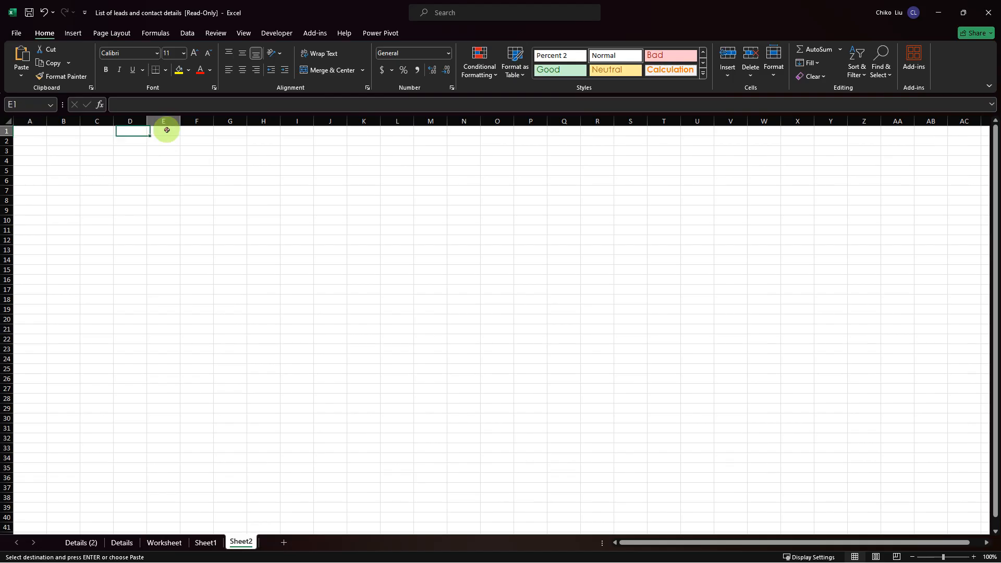
{"action": "right_click", "coordinate": [168, 134]}
{"action": "left_click", "coordinate": [202, 197]}
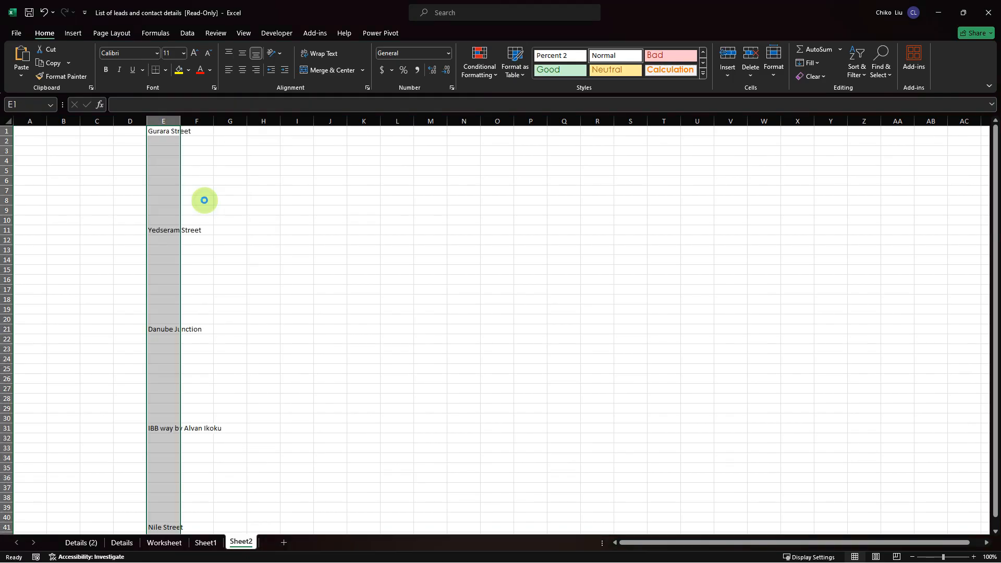
{"action": "double_click", "coordinate": [180, 122]}
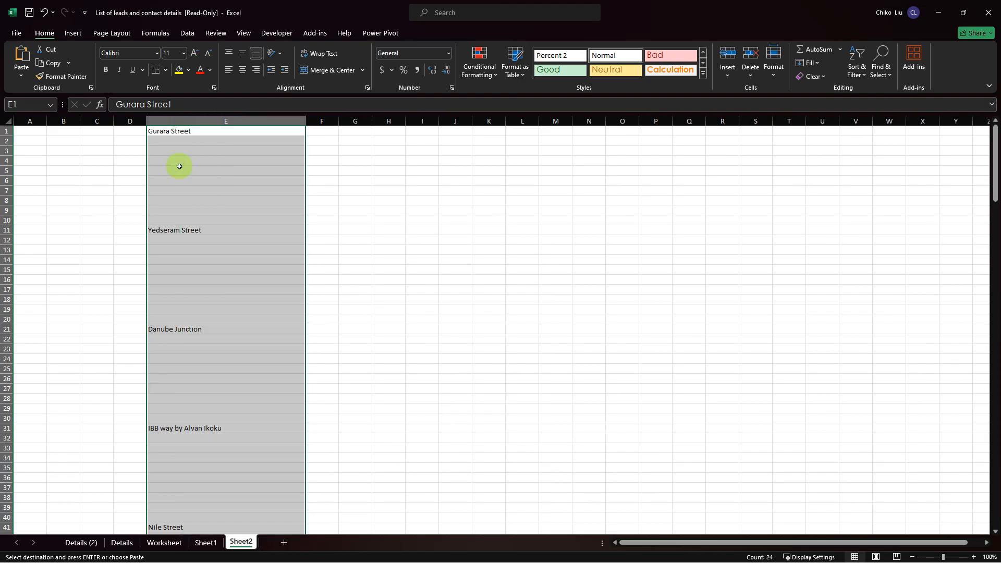
- Select all blank cells within the pasted street list in column E using Go To Special
{"action": "scroll", "coordinate": [180, 166], "scroll_direction": "down", "scroll_amount": 20}
{"action": "scroll", "coordinate": [184, 179], "scroll_direction": "down", "scroll_amount": 13}
{"action": "scroll", "coordinate": [188, 198], "scroll_direction": "up", "scroll_amount": 20}
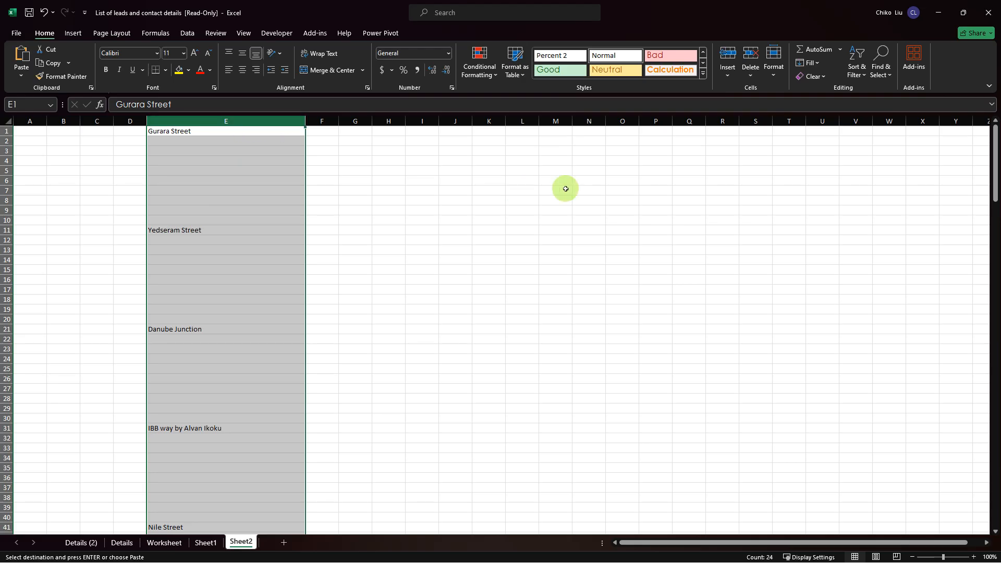
{"action": "left_click", "coordinate": [857, 73]}
{"action": "left_click", "coordinate": [881, 74]}
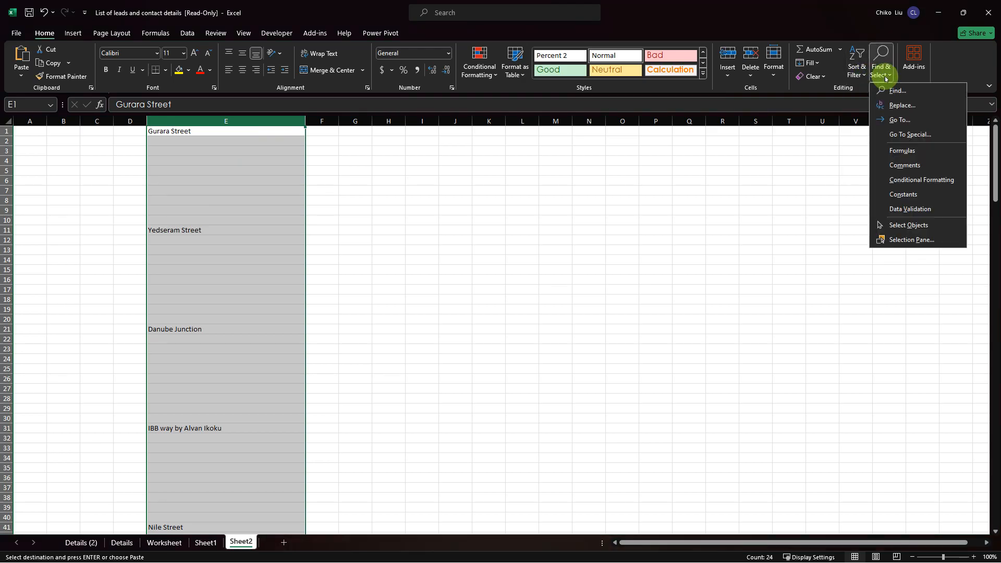
{"action": "left_click", "coordinate": [894, 119]}
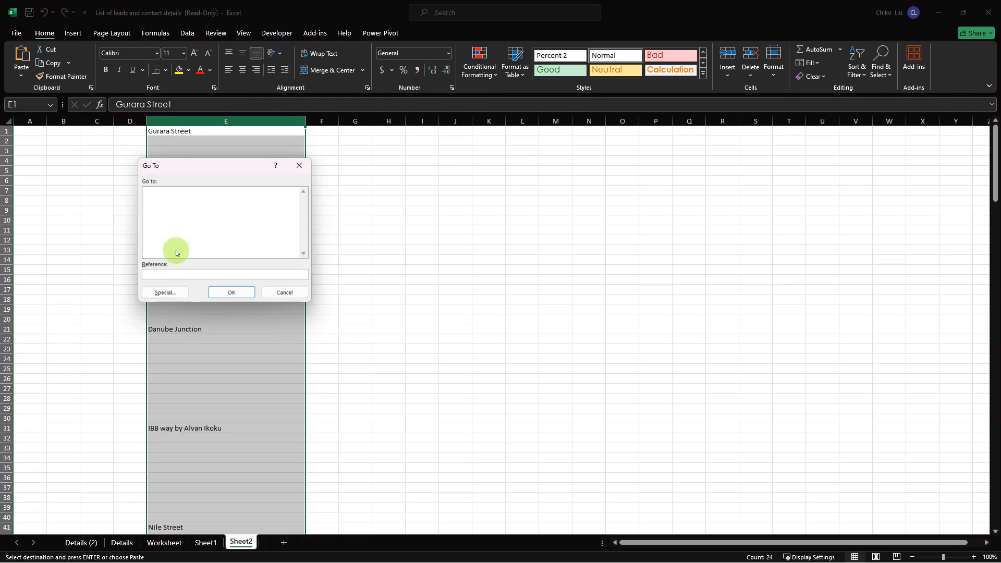
{"action": "left_click", "coordinate": [165, 292]}
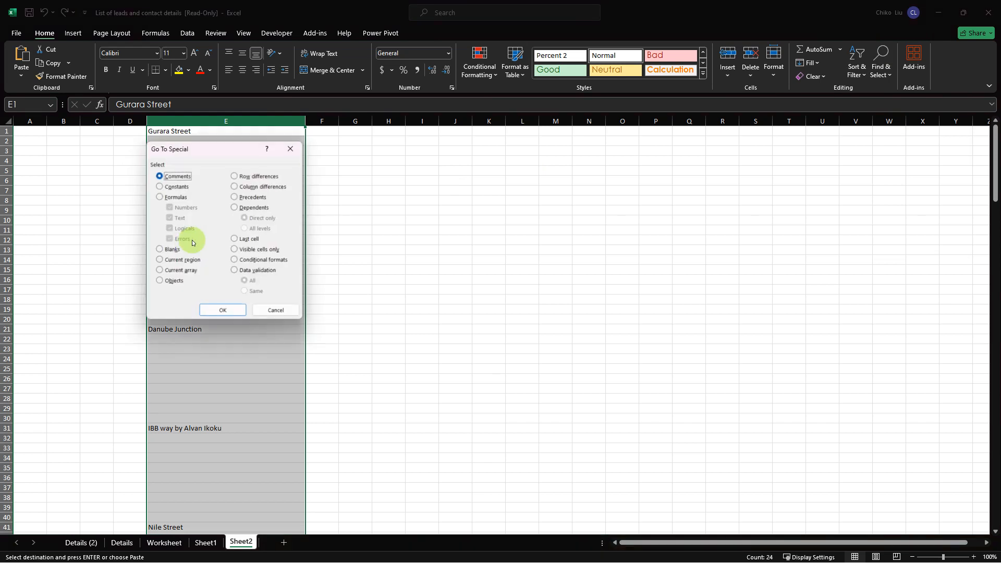
{"action": "left_click", "coordinate": [166, 250]}
{"action": "left_click", "coordinate": [212, 311]}
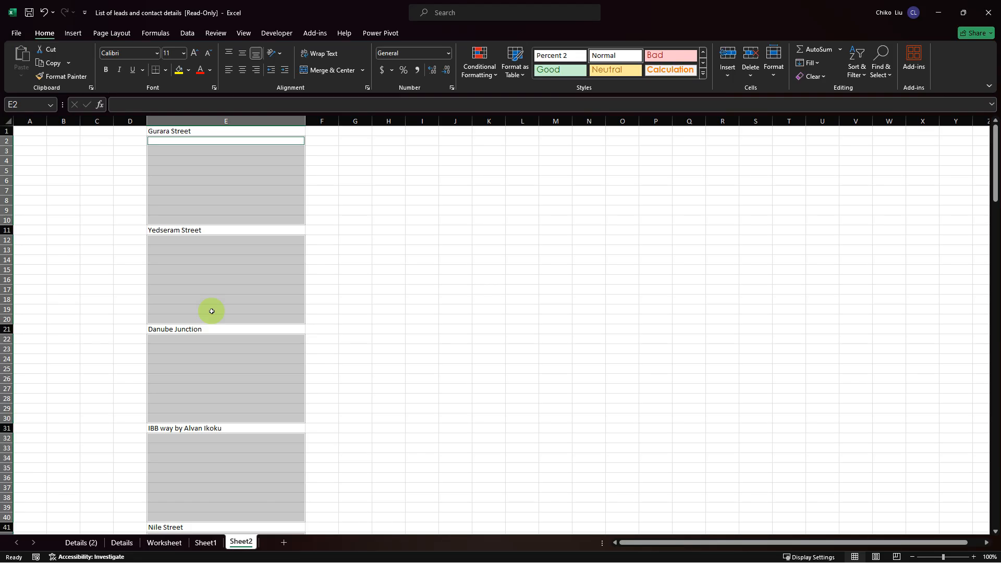
- Delete the selected blank cells and shift the remaining cells up
{"action": "left_click", "coordinate": [749, 76]}
{"action": "left_click", "coordinate": [765, 89]}
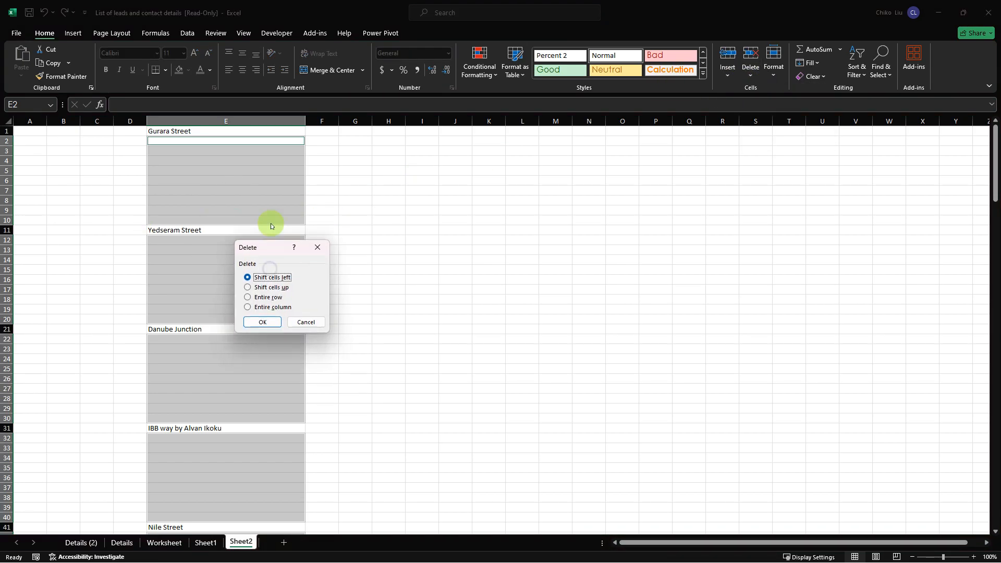
{"action": "left_click", "coordinate": [251, 190]}
{"action": "left_click", "coordinate": [260, 226]}
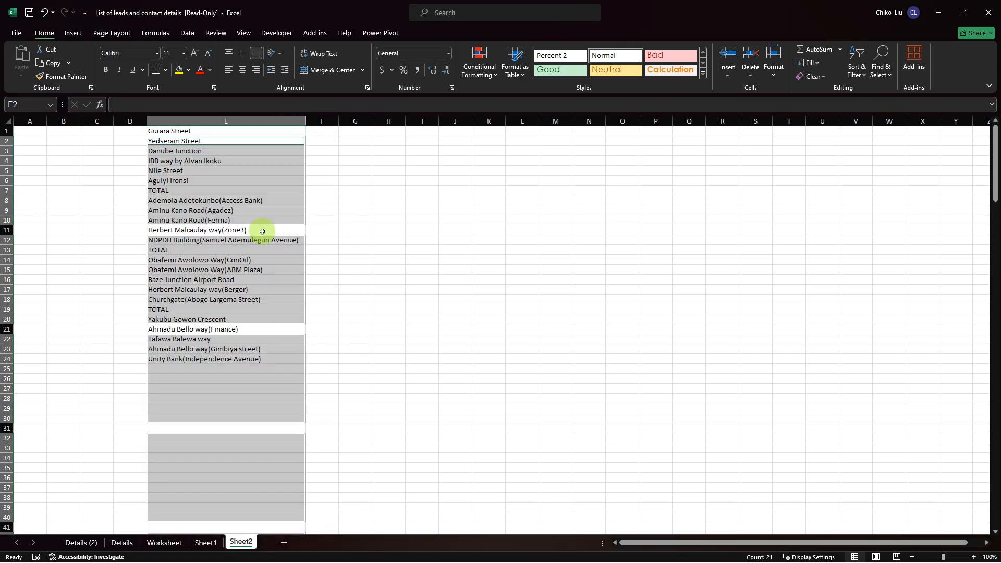
- Delete row 7, which holds the first TOTAL entry between the street names
{"action": "left_click", "coordinate": [7, 190]}
{"action": "right_click", "coordinate": [7, 191]}
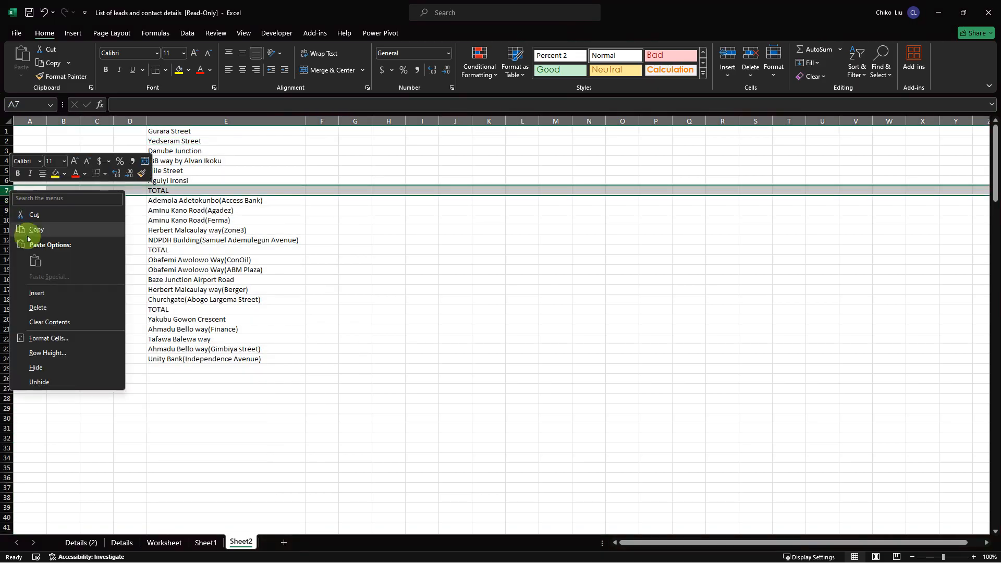
{"action": "left_click", "coordinate": [42, 302]}
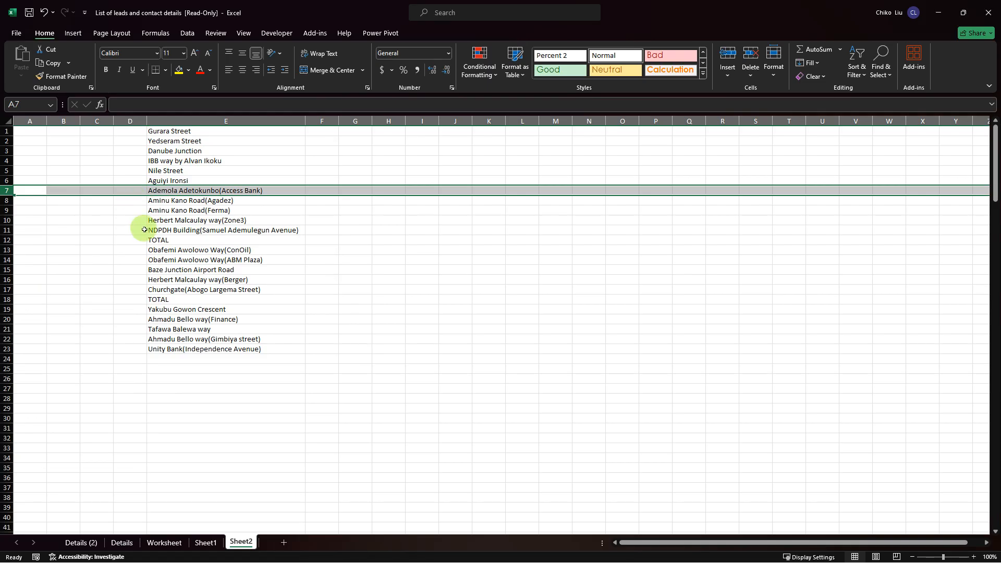
- Delete rows 12 and 18, which hold the remaining TOTAL entries between the street names
{"action": "left_click", "coordinate": [5, 240]}
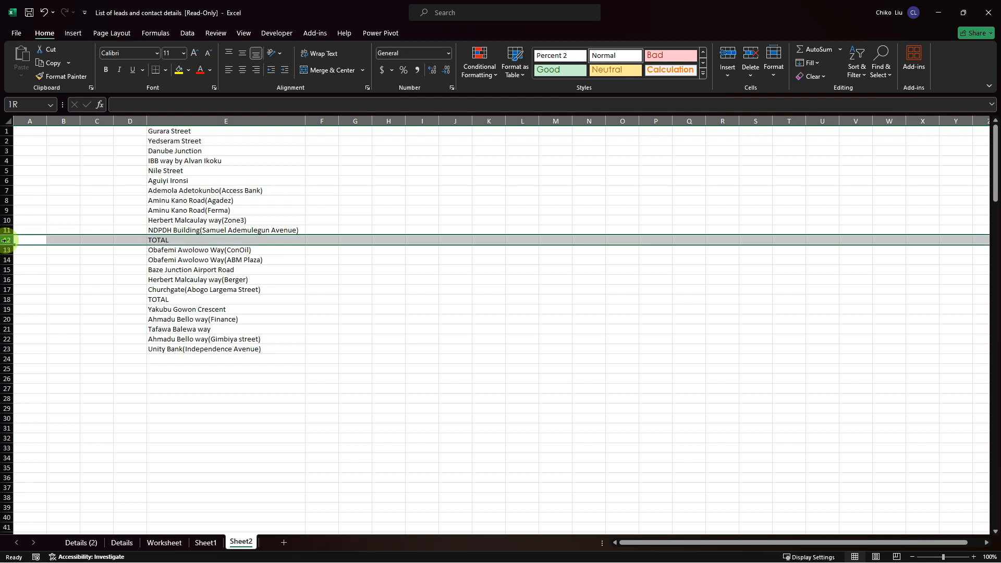
{"action": "left_click", "coordinate": [6, 299], "text": "ctrl"}
{"action": "right_click", "coordinate": [6, 300]}
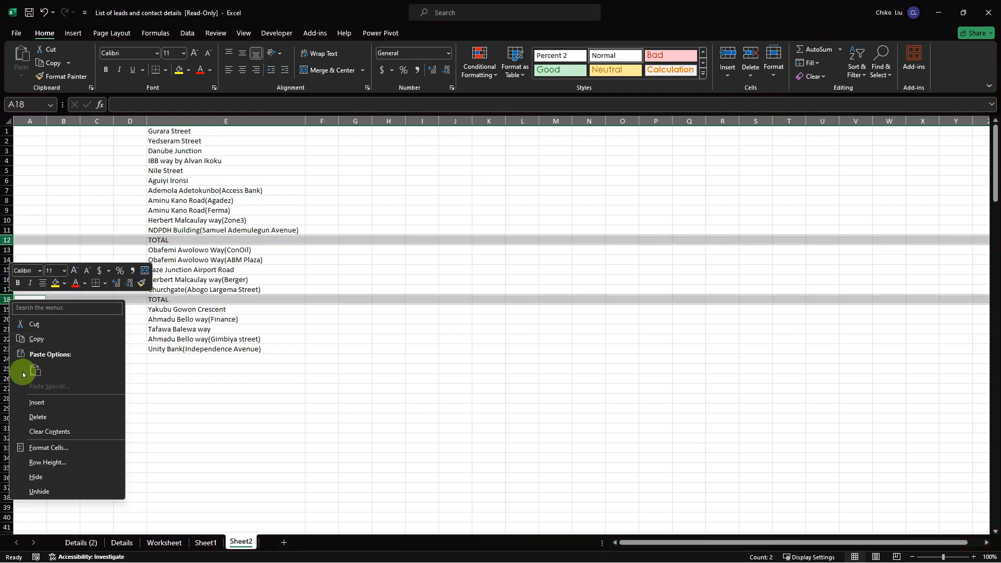
{"action": "left_click", "coordinate": [33, 421]}
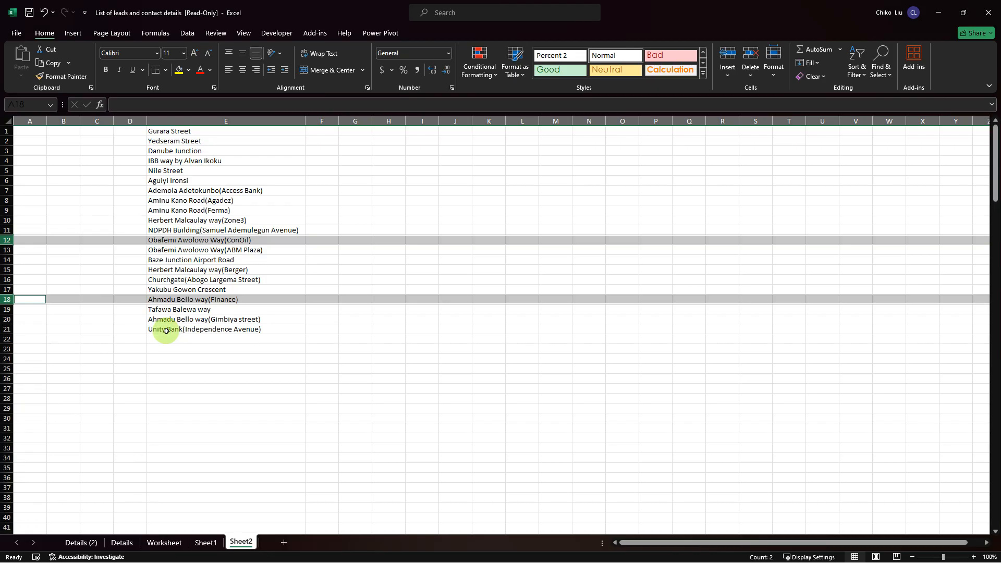
- Highlight duplicate values in column E with Light Red Fill with Dark Red Text
{"action": "left_click", "coordinate": [180, 121]}
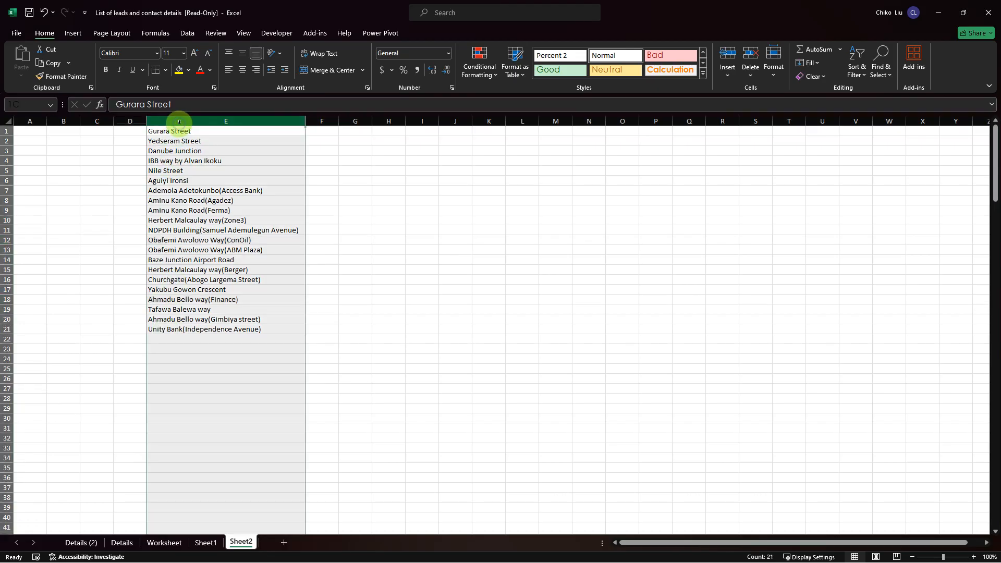
{"action": "left_click", "coordinate": [490, 73]}
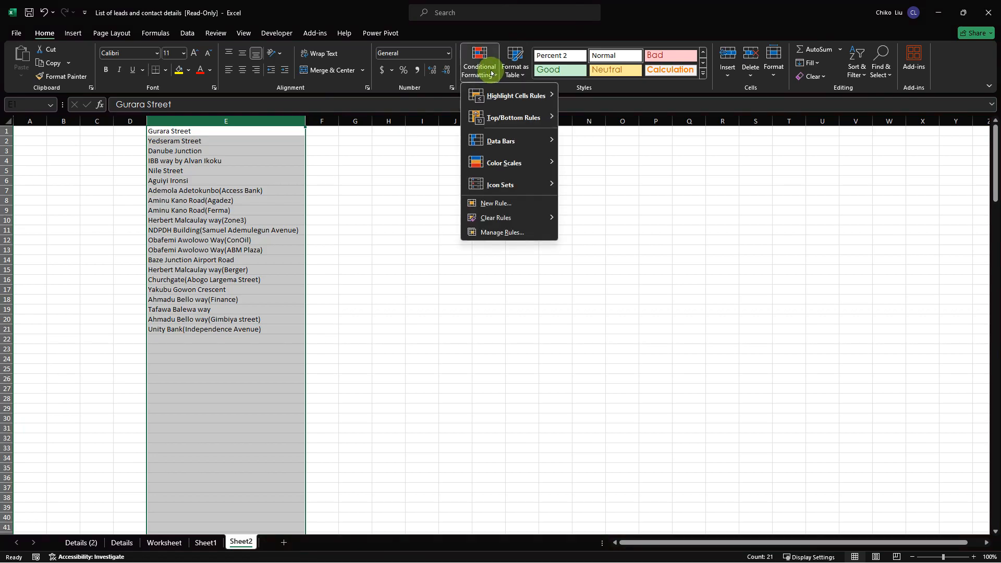
{"action": "mouse_move", "coordinate": [496, 95]}
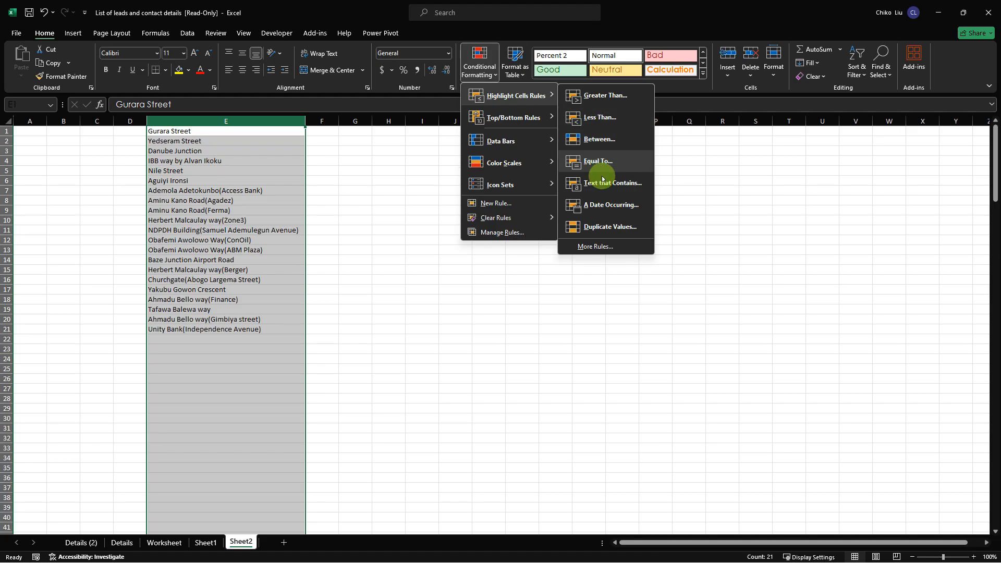
{"action": "left_click", "coordinate": [600, 226]}
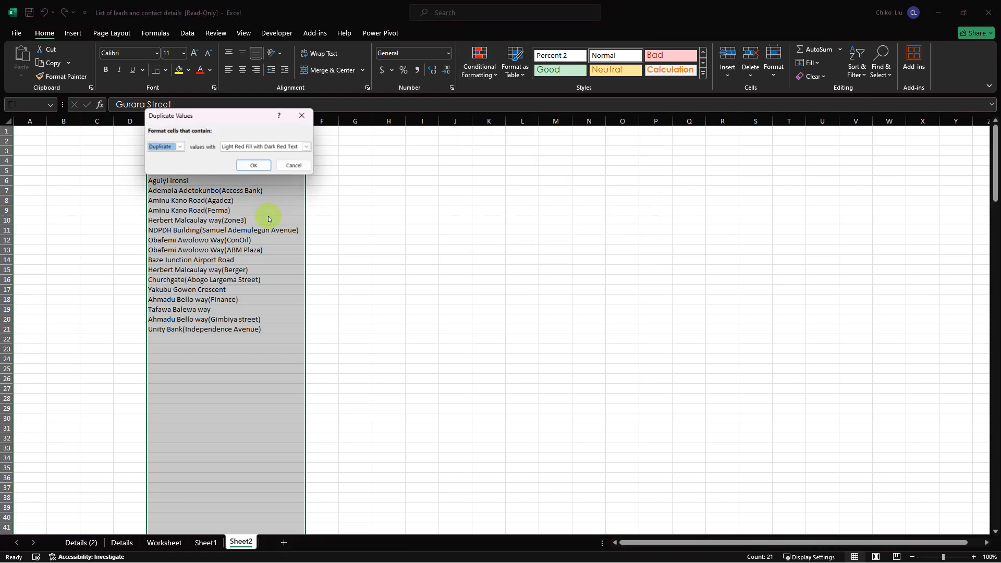
{"action": "left_click", "coordinate": [251, 166]}
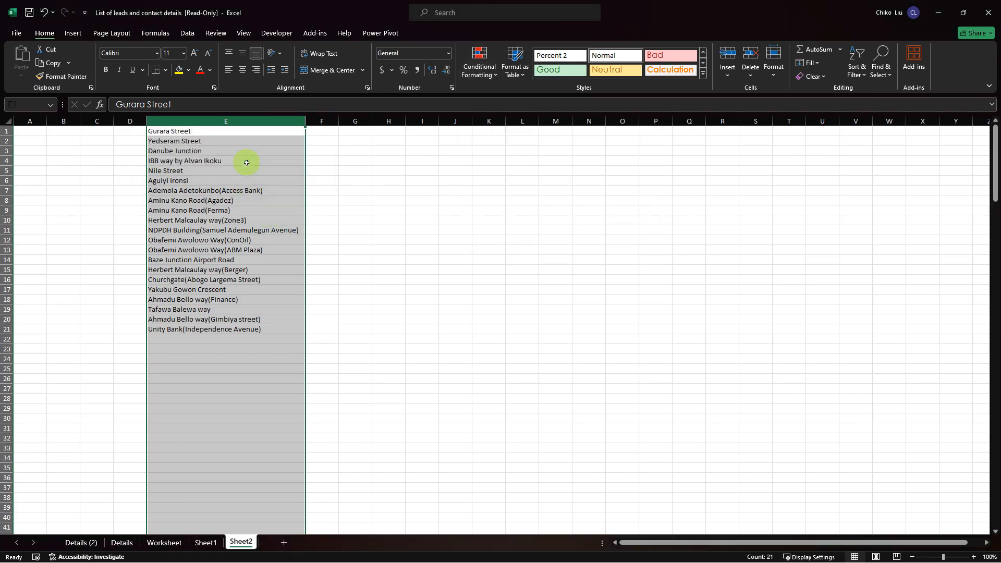
- Clear the conditional formatting rules from the selected cells in column E
{"action": "left_click", "coordinate": [488, 74]}
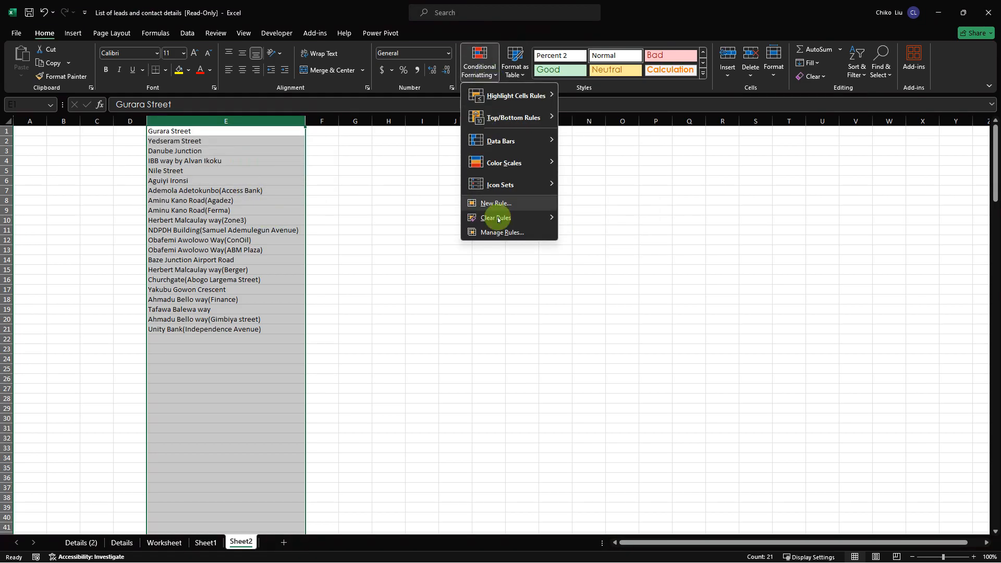
{"action": "mouse_move", "coordinate": [498, 218]}
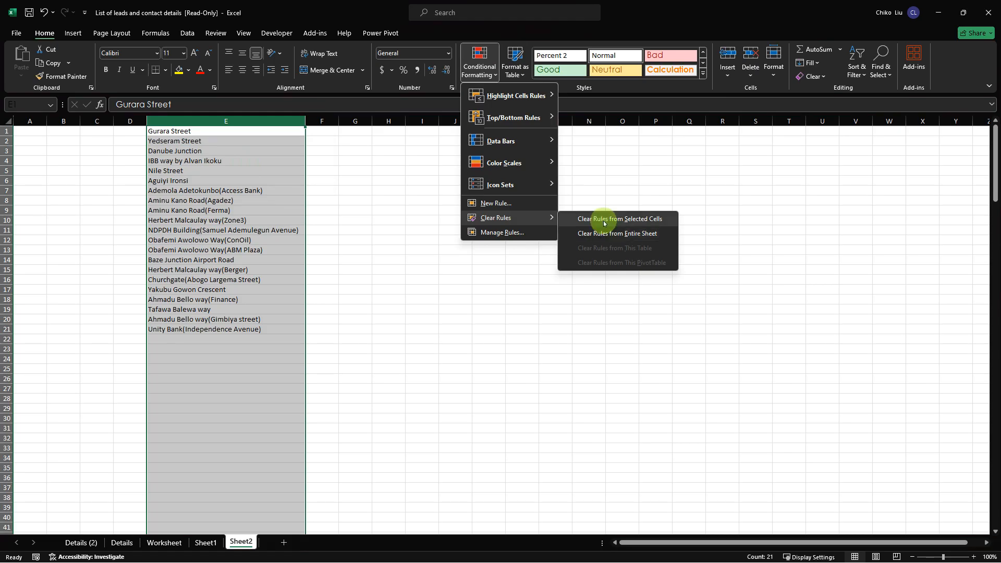
{"action": "left_click", "coordinate": [605, 223]}
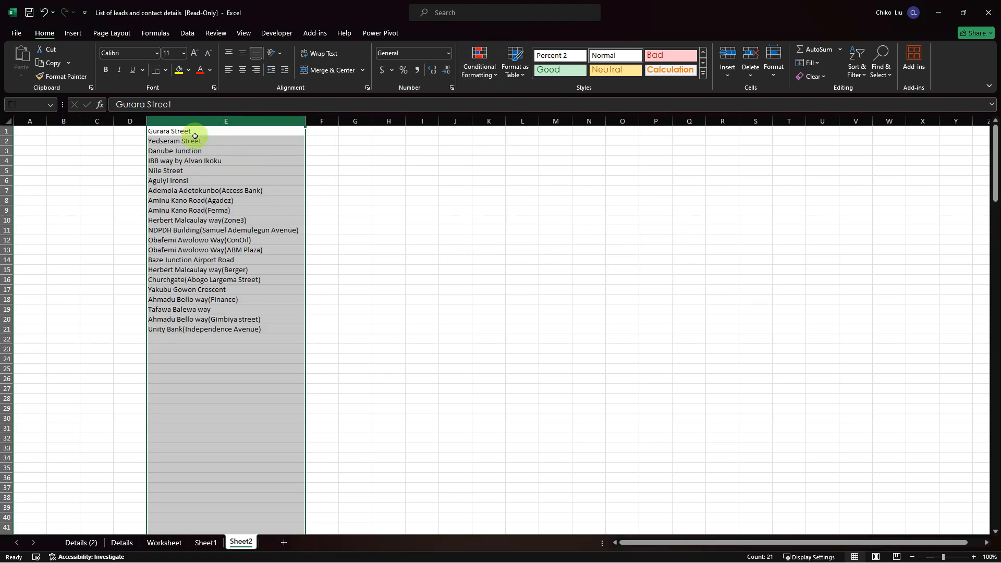
- Copy the street names in E1:E21 and switch to the Leads to Conversion Tracker workbook in the browser
{"action": "left_click_drag", "start_coordinate": [195, 133], "coordinate": [216, 332]}
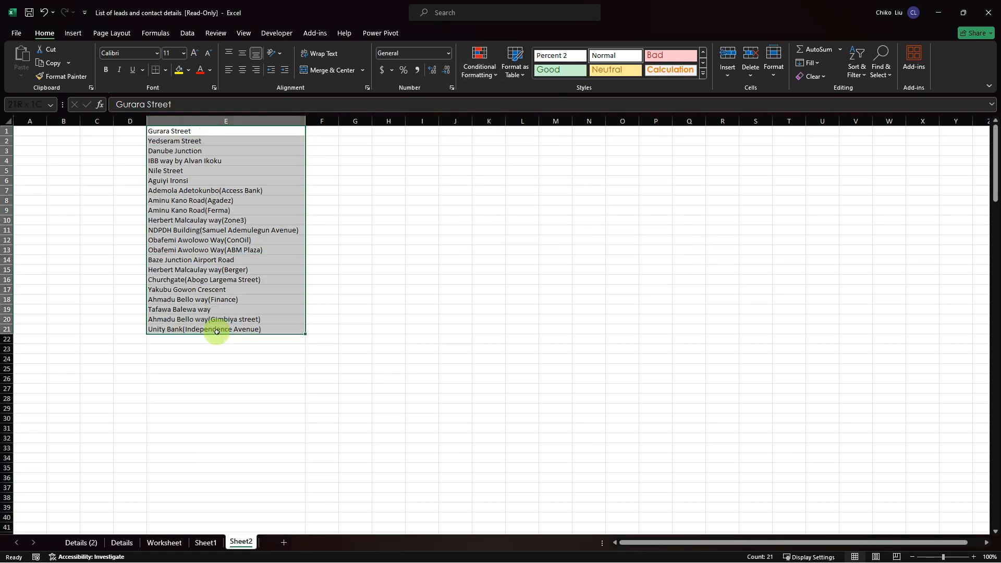
{"action": "key", "text": "ctrl+c"}
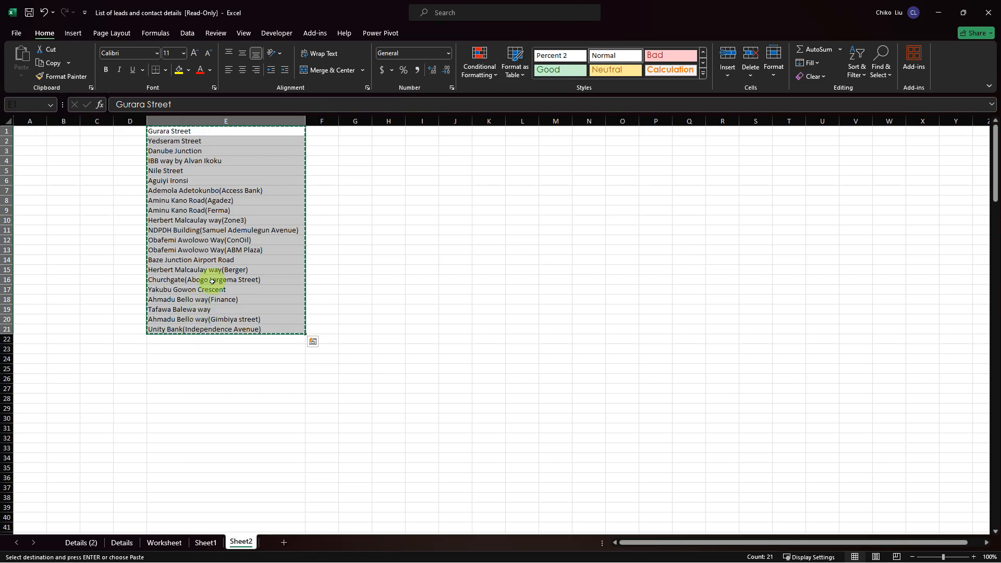
{"action": "left_click", "coordinate": [938, 15]}
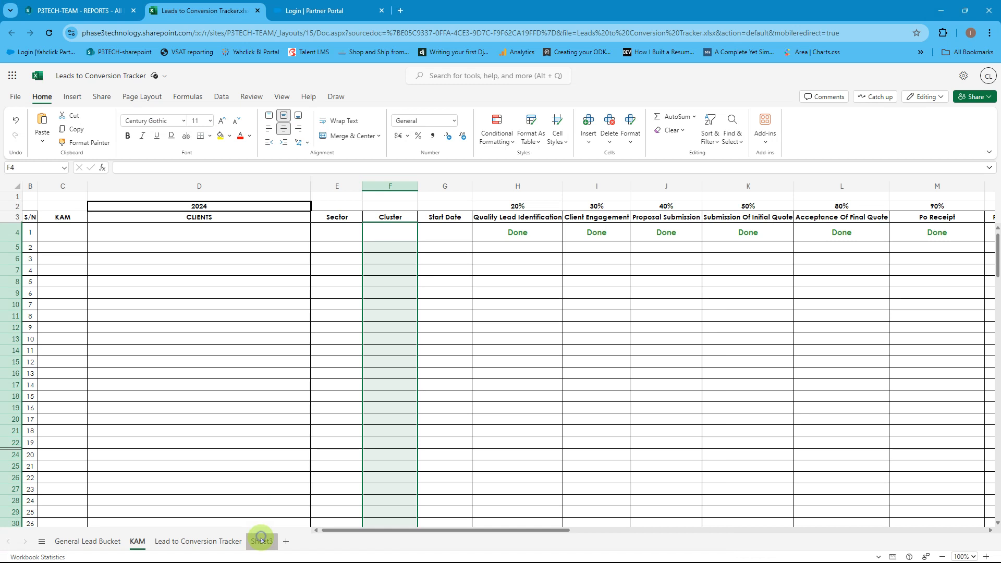
- Try to give the KAM sheet's Cluster cells a List data validation with the copied street names pasted as the source
{"action": "left_click", "coordinate": [261, 542]}
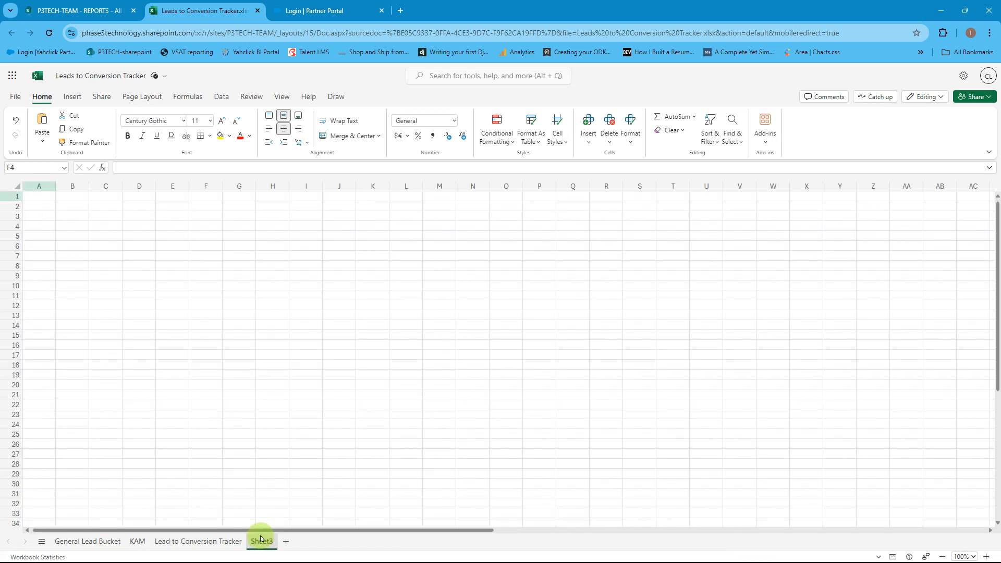
{"action": "left_click", "coordinate": [139, 542]}
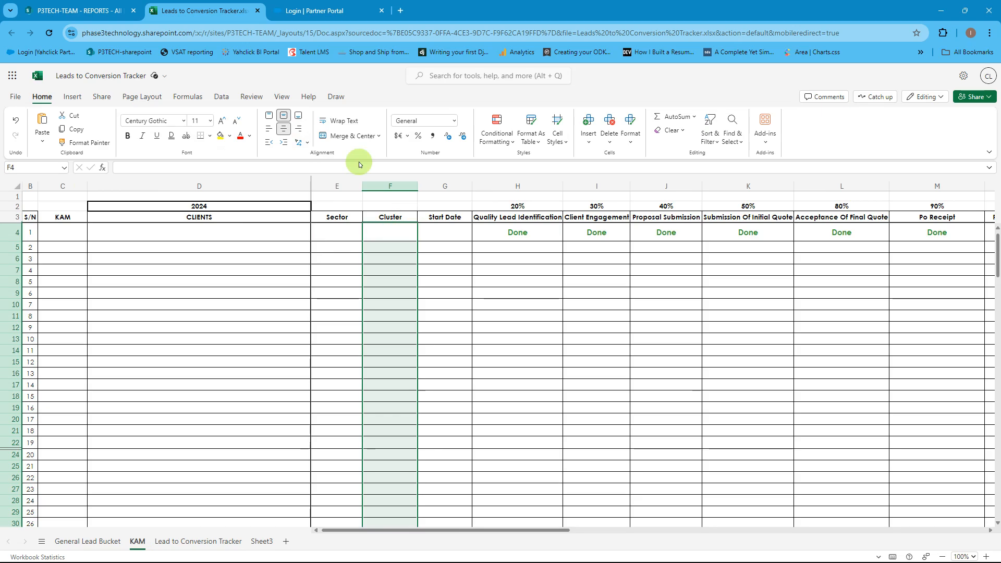
{"action": "left_click", "coordinate": [222, 98]}
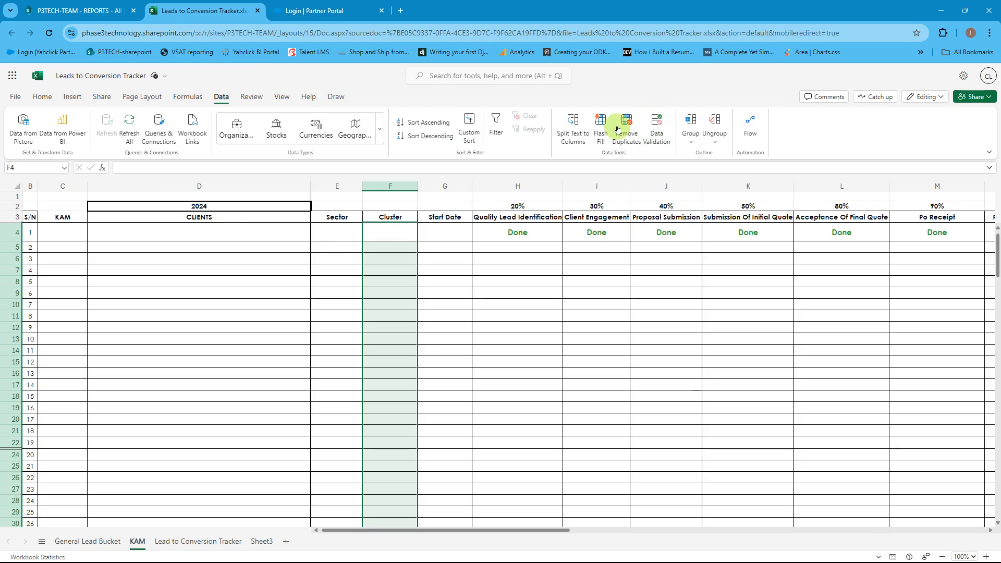
{"action": "left_click", "coordinate": [657, 125]}
{"action": "left_click", "coordinate": [469, 259]}
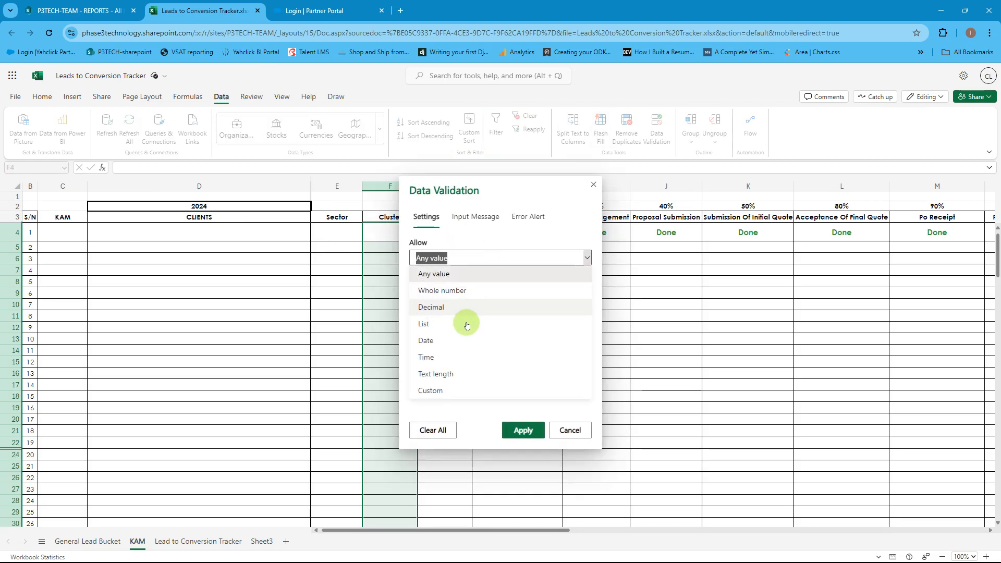
{"action": "left_click", "coordinate": [462, 324]}
{"action": "left_click", "coordinate": [457, 327]}
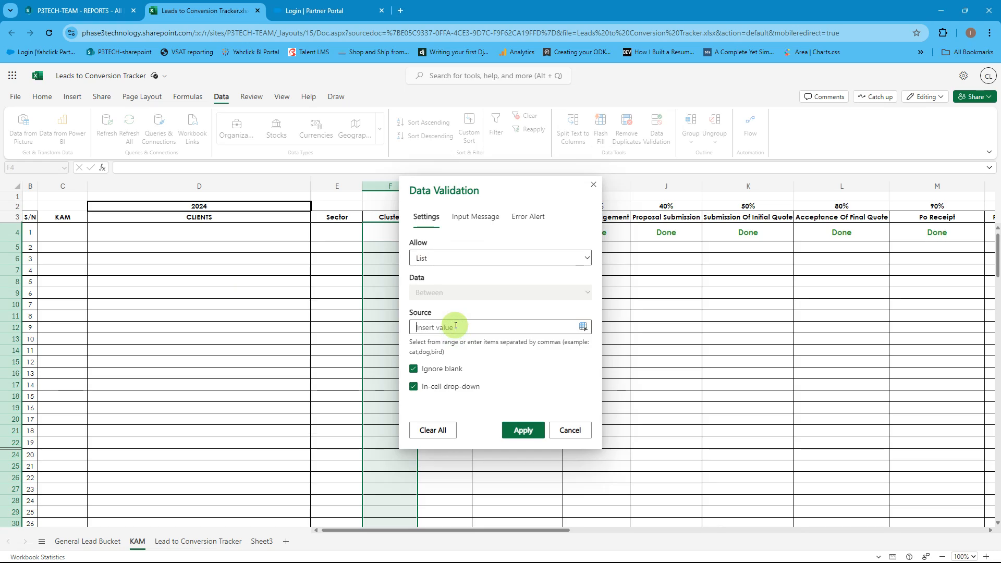
{"action": "key", "text": "ctrl+v"}
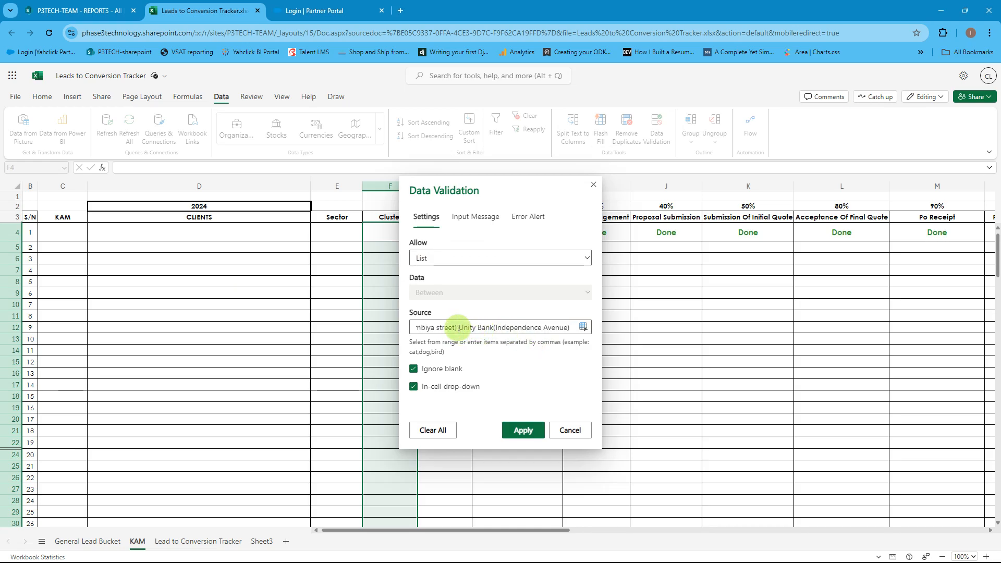
- Try to separate the pasted street names in the validation source with commas
{"action": "type", "text": ","}
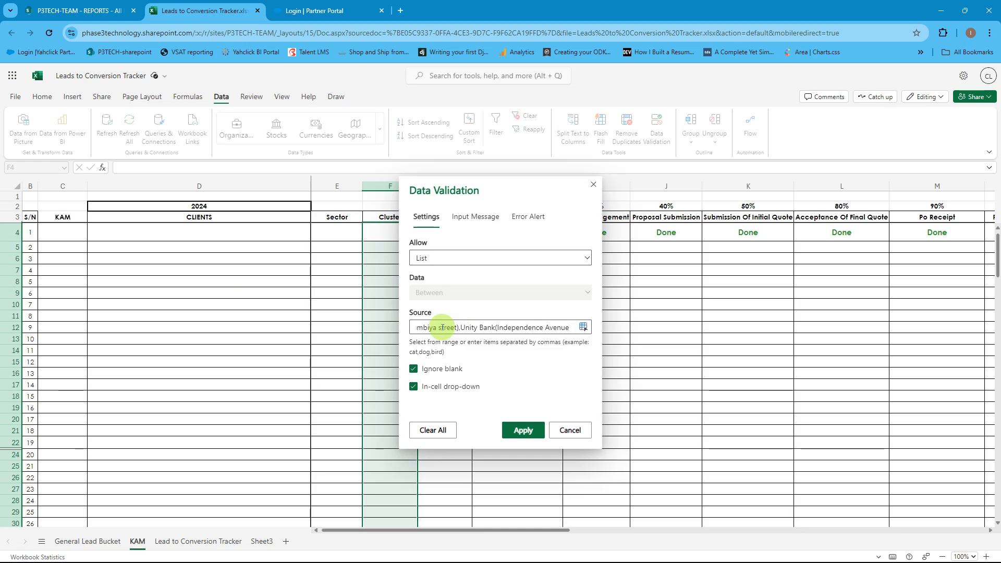
{"action": "key", "text": "Left"}
{"action": "key", "text": "BackSpace"}
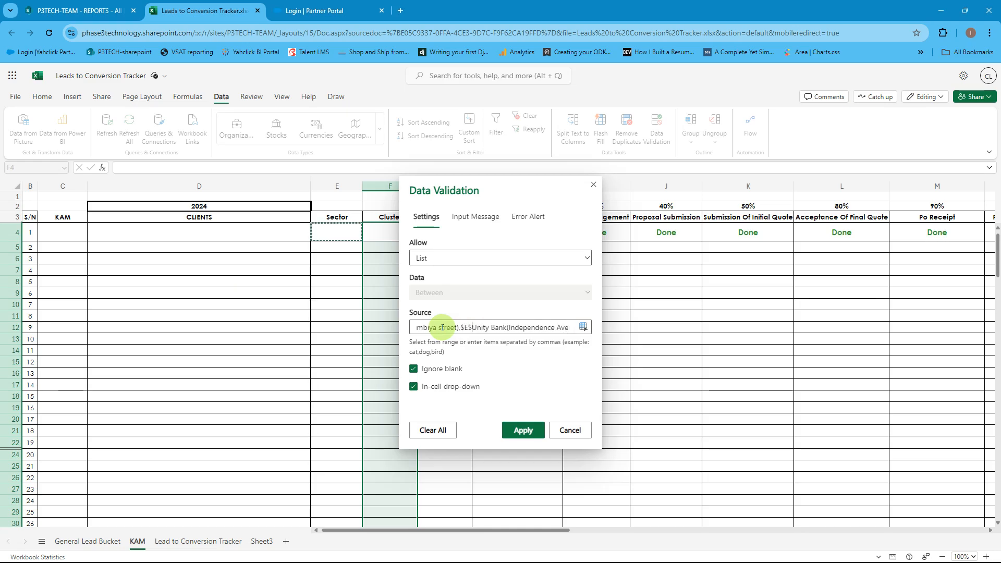
{"action": "key", "text": "BackSpace"}
{"action": "key", "text": "BackSpace"}
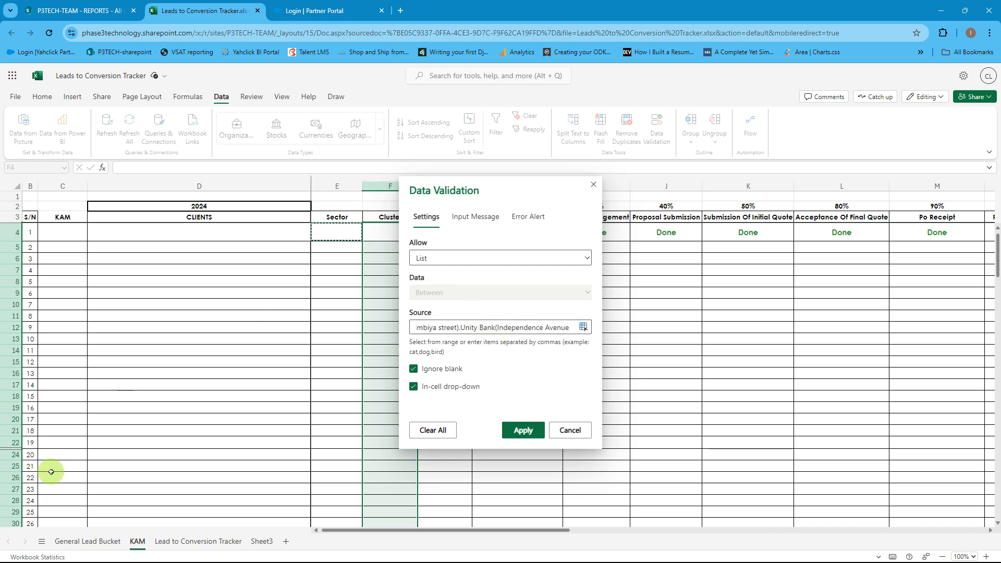
{"action": "key", "text": "alt+Tab"}
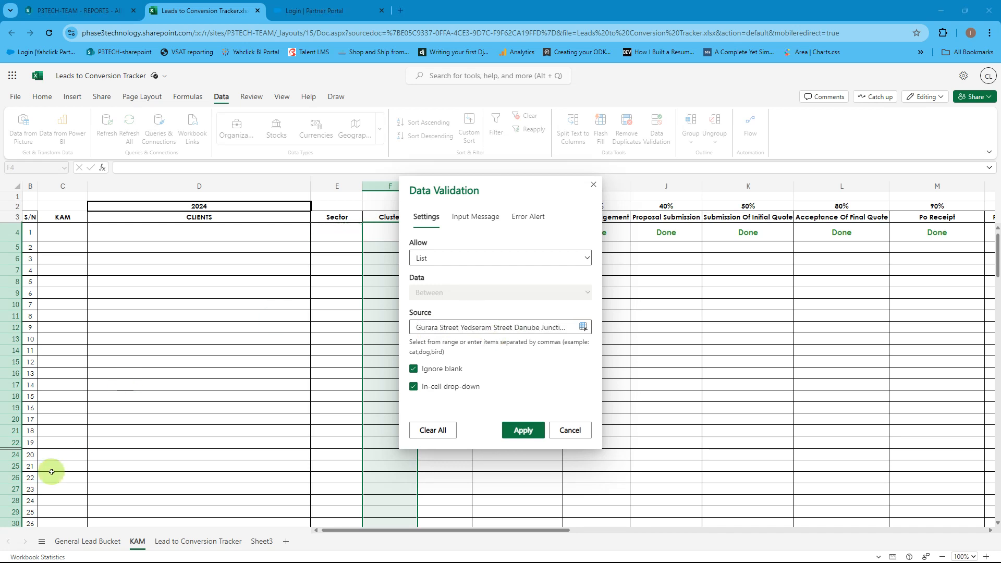
- Cancel the open data validation on Sheet3, paste the copied street names as values from cell A1, and autofit column A
{"action": "left_click", "coordinate": [261, 542]}
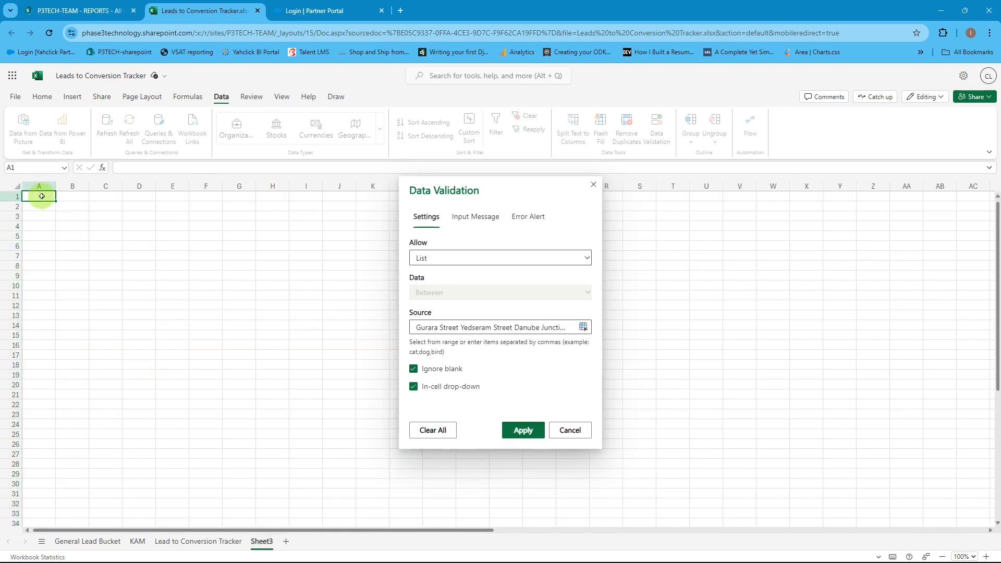
{"action": "left_click", "coordinate": [566, 431]}
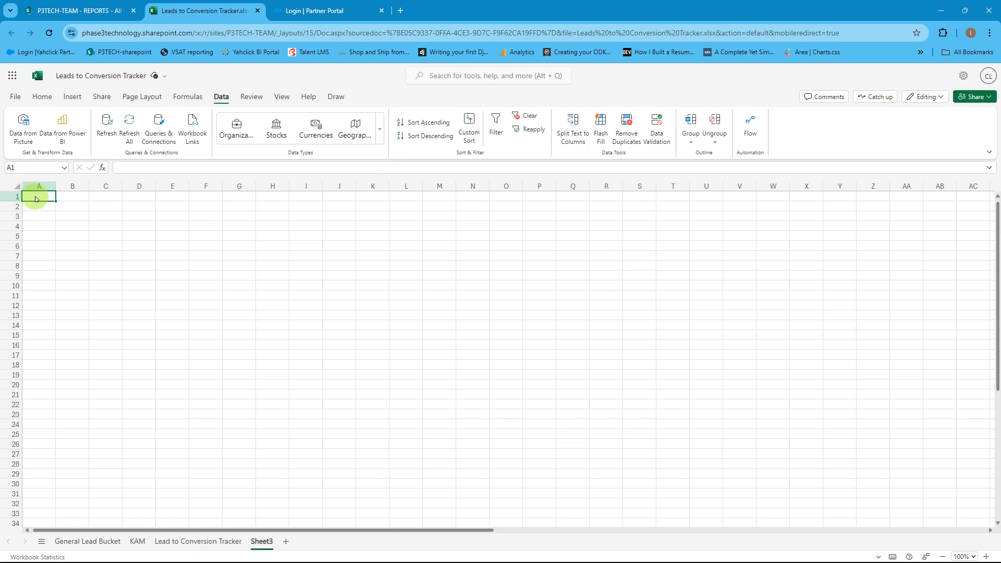
{"action": "right_click", "coordinate": [39, 204]}
{"action": "mouse_move", "coordinate": [152, 278]}
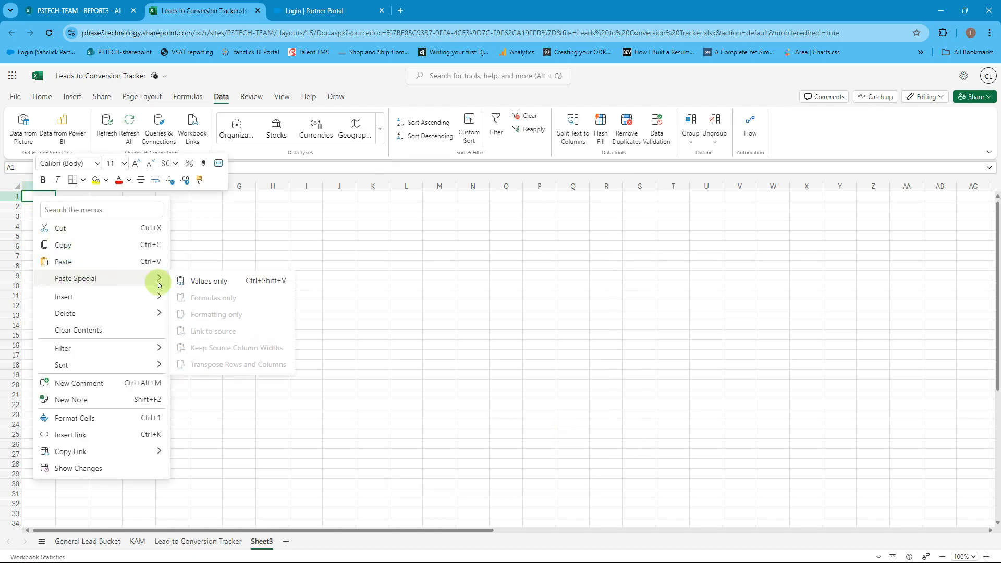
{"action": "left_click", "coordinate": [199, 282]}
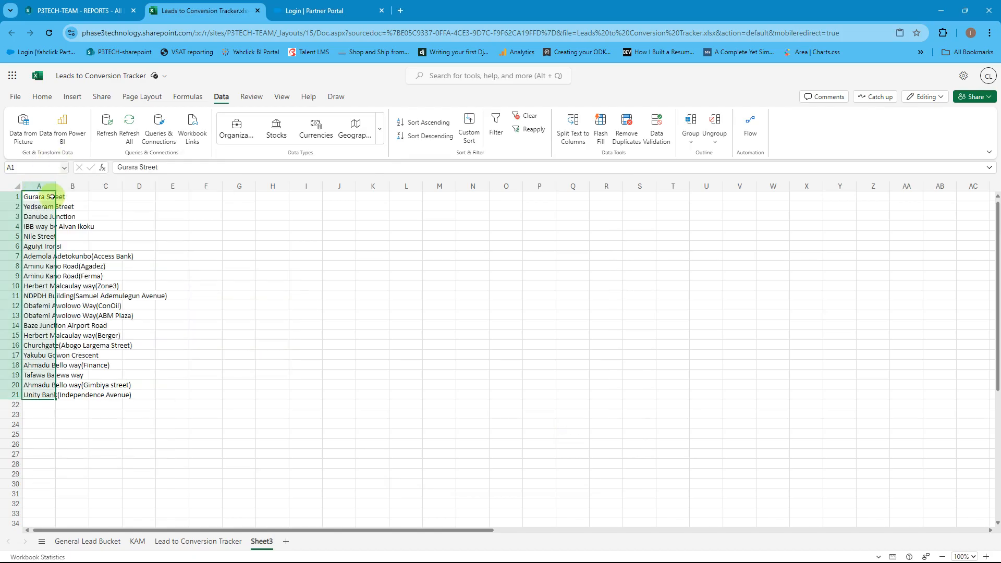
{"action": "double_click", "coordinate": [54, 187]}
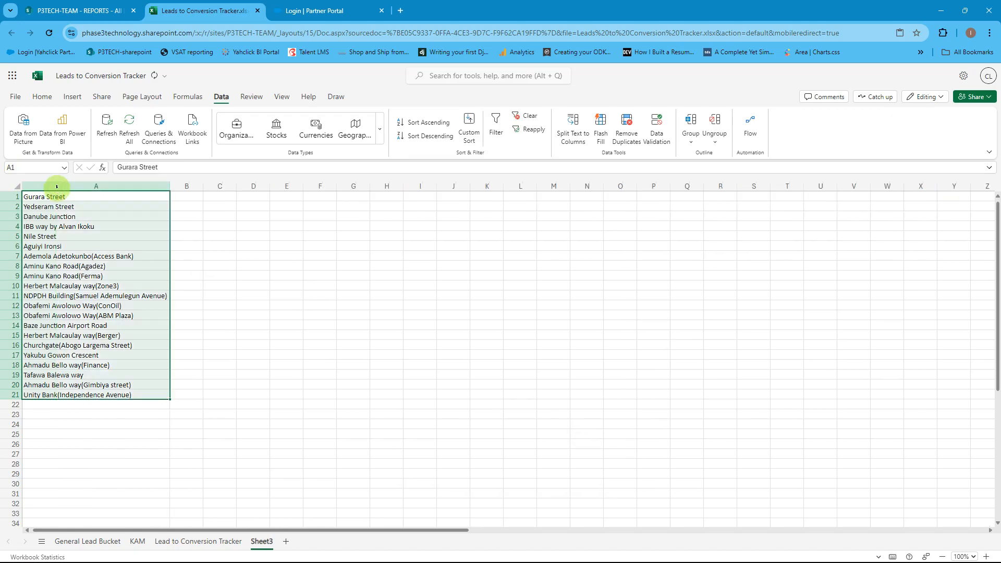
- Give the KAM sheet's Cluster cells from F4 down a List data validation with =$A:$A, picked on Sheet3, as the source
{"action": "left_click", "coordinate": [137, 541]}
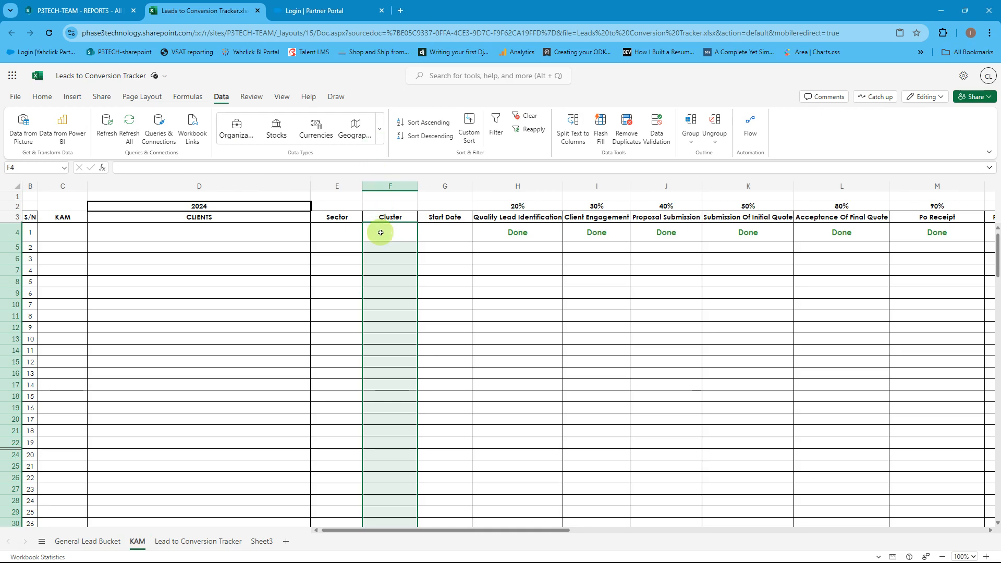
{"action": "left_click", "coordinate": [656, 123]}
{"action": "left_click", "coordinate": [545, 258]}
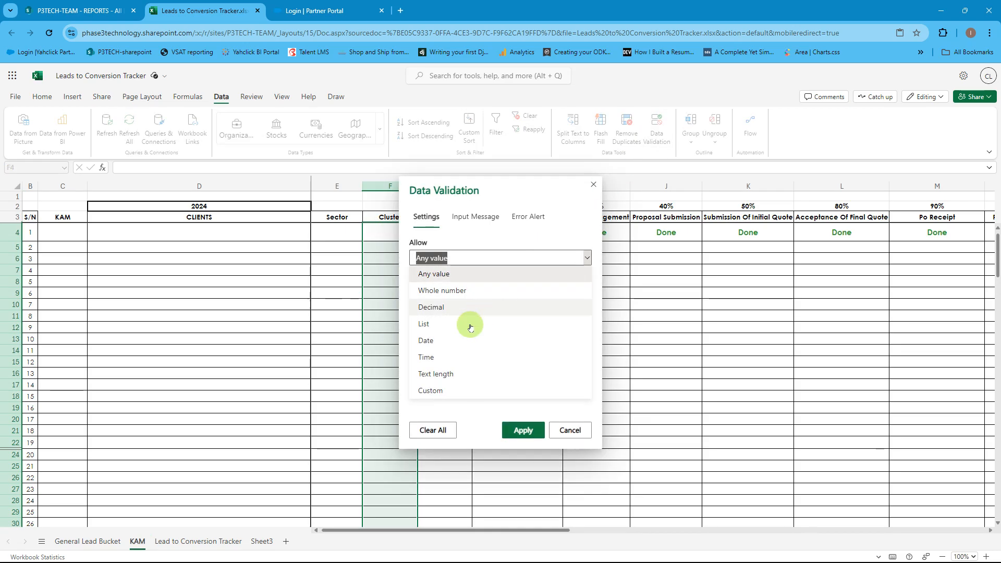
{"action": "left_click", "coordinate": [470, 325]}
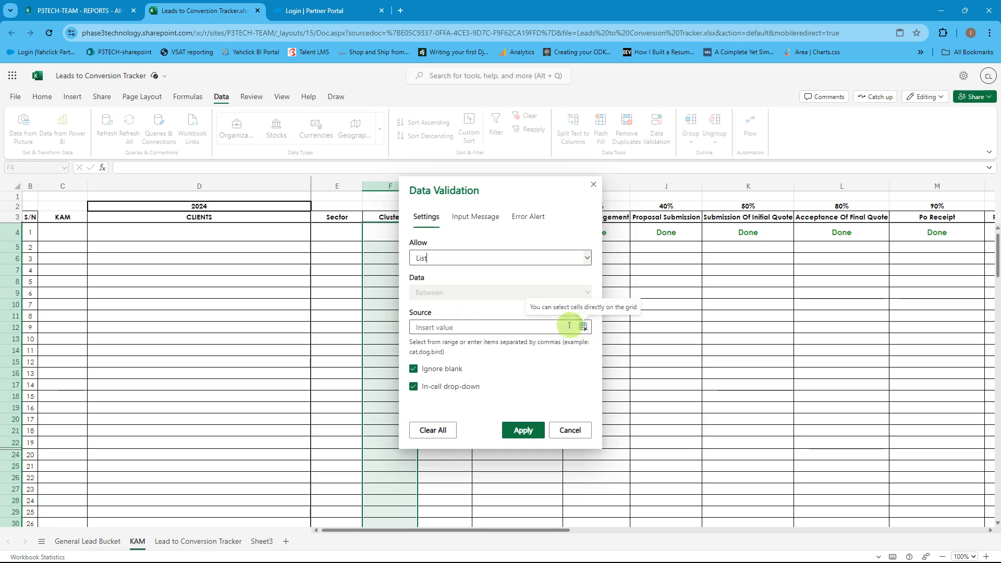
{"action": "left_click", "coordinate": [257, 543]}
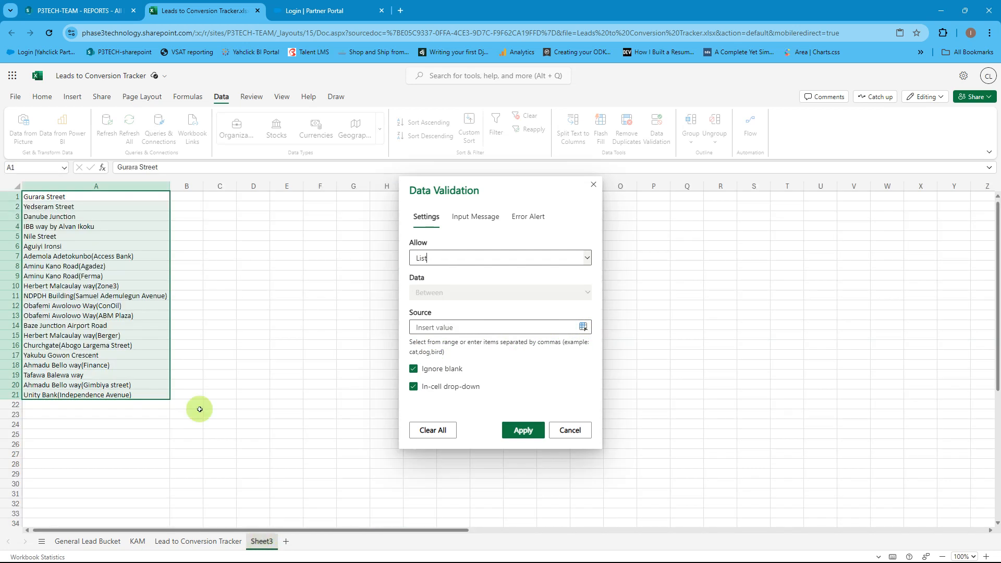
{"action": "left_click", "coordinate": [111, 187]}
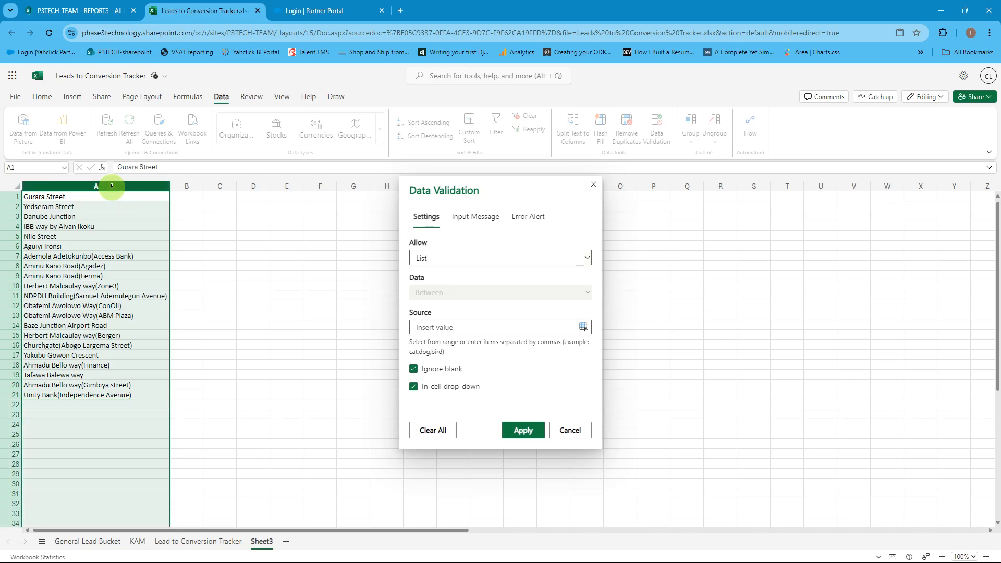
{"action": "left_click", "coordinate": [443, 326]}
{"action": "left_click", "coordinate": [130, 186]}
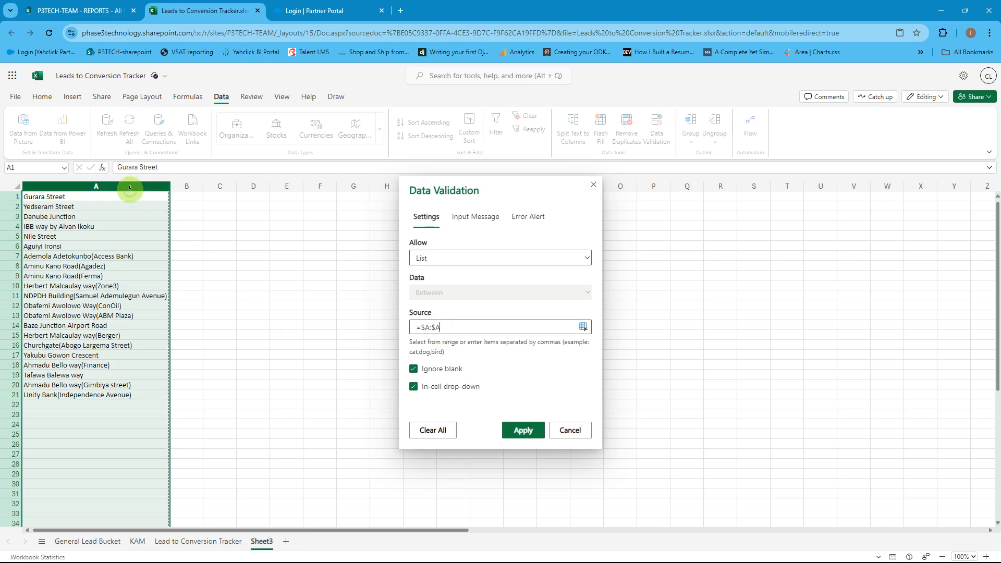
{"action": "left_click", "coordinate": [516, 430]}
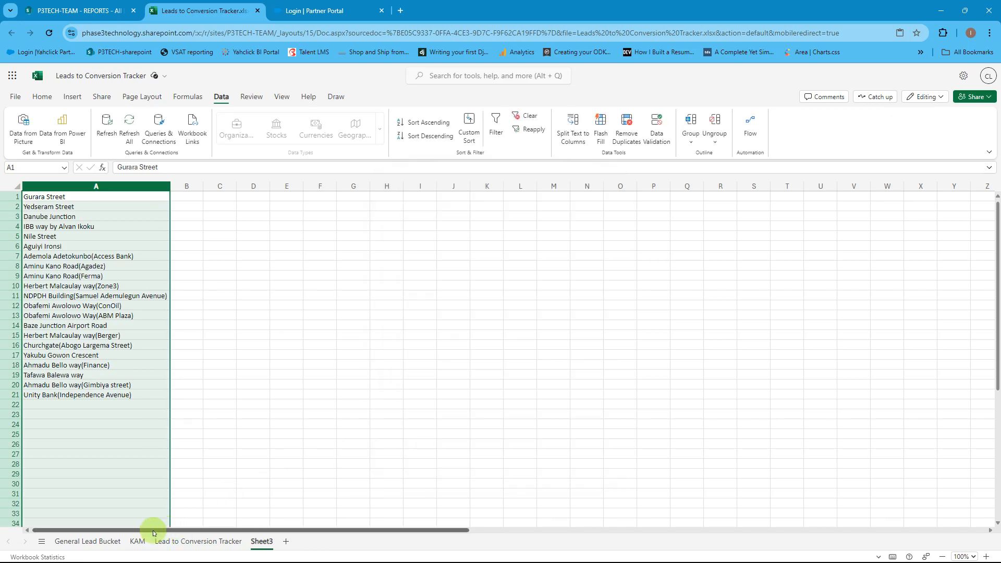
- Check which entries the Cluster drop-down in F4 on the KAM sheet offers
{"action": "left_click", "coordinate": [138, 541]}
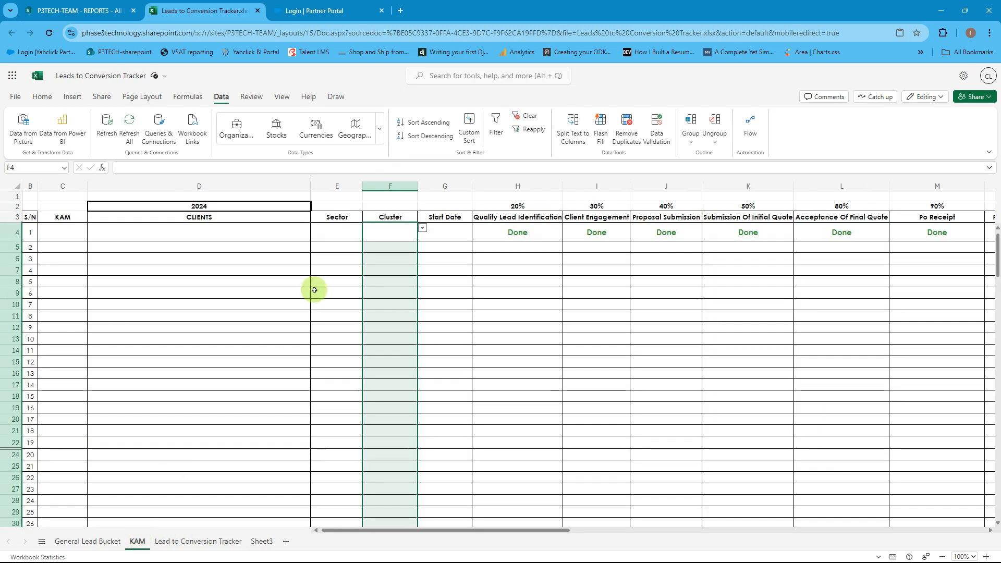
{"action": "left_click", "coordinate": [422, 228]}
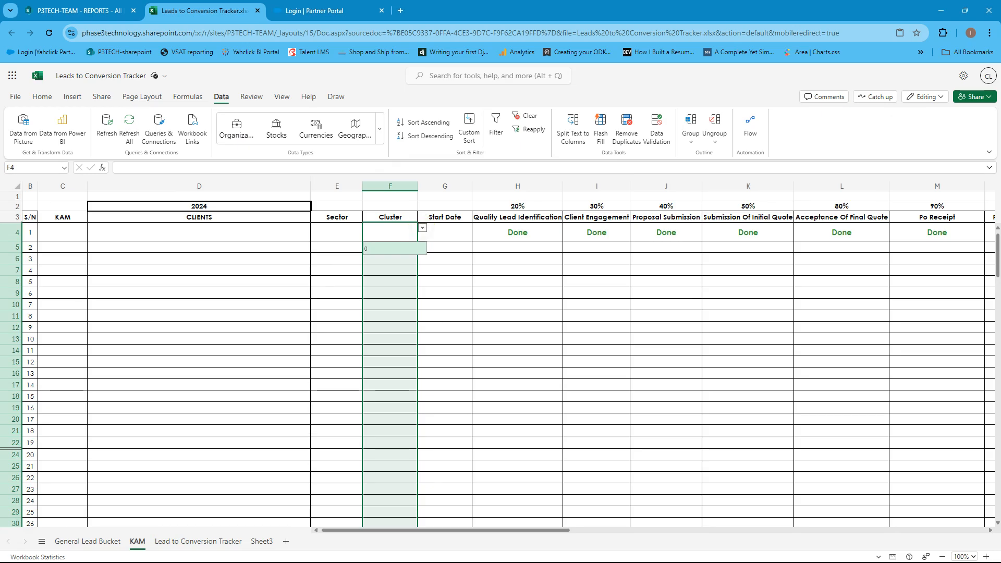
{"action": "left_click", "coordinate": [399, 233]}
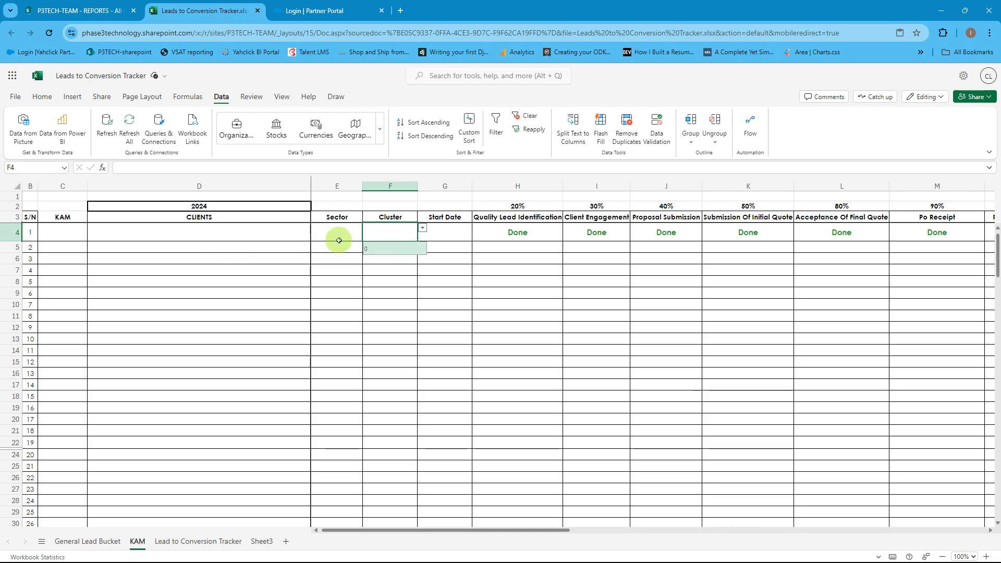
{"action": "double_click", "coordinate": [379, 236]}
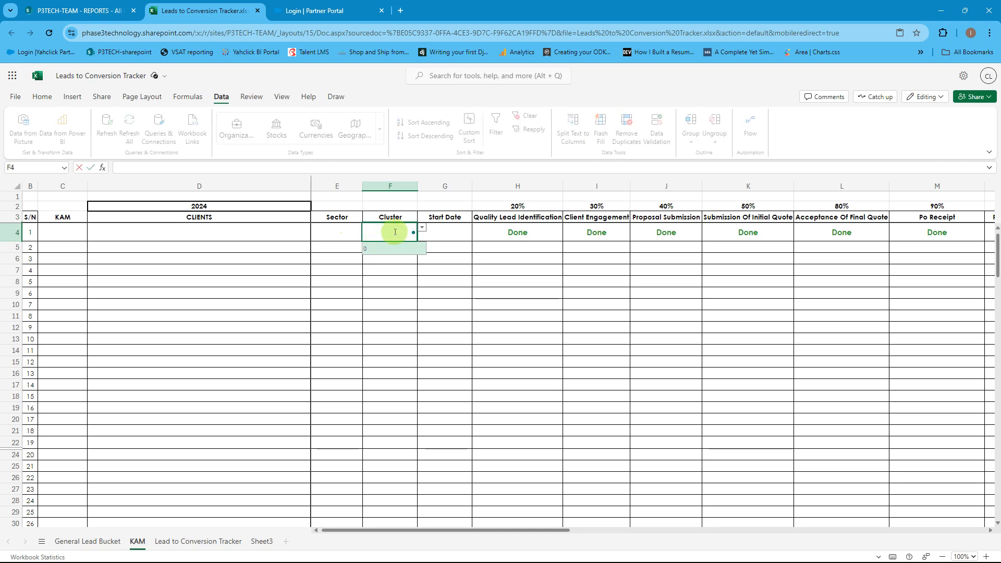
{"action": "left_click", "coordinate": [421, 230]}
{"action": "left_click", "coordinate": [421, 230]}
{"action": "left_click", "coordinate": [409, 292]}
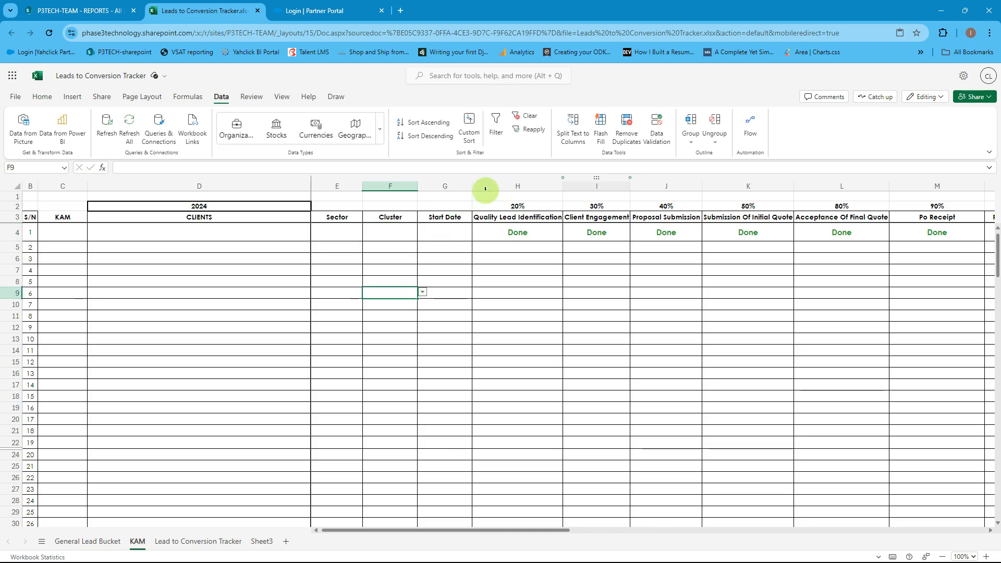
{"action": "left_click", "coordinate": [405, 232]}
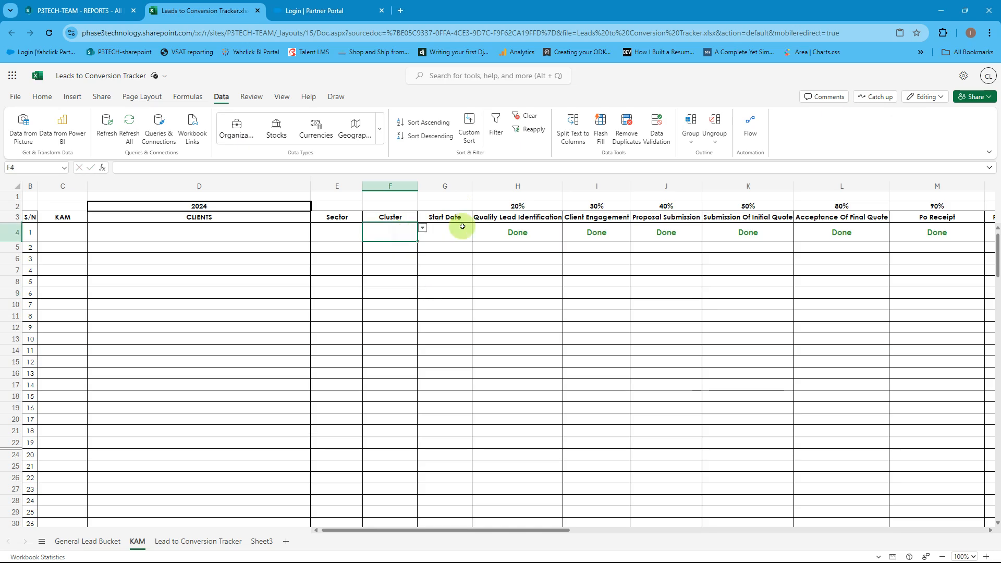
- Change the List validation source of Cluster cell F4 to =Sheet3!$A:$A and apply it
{"action": "left_click", "coordinate": [656, 121]}
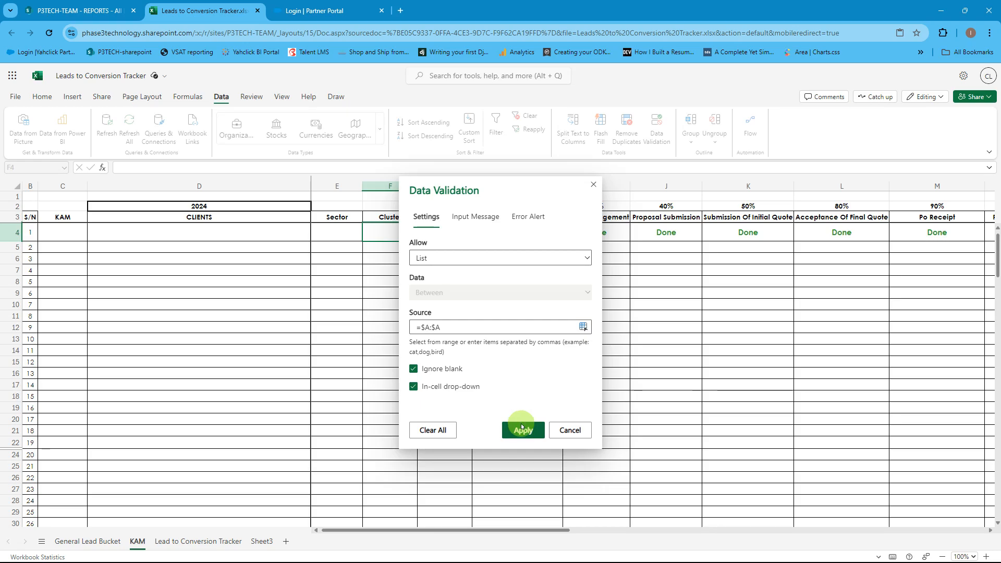
{"action": "left_click", "coordinate": [474, 217]}
{"action": "left_click", "coordinate": [419, 218]}
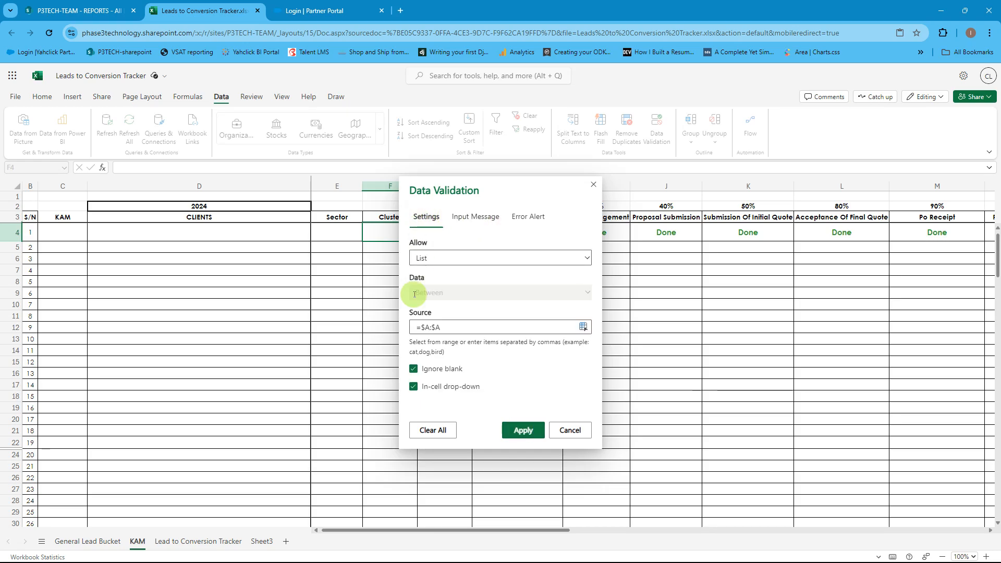
{"action": "left_click", "coordinate": [422, 327]}
{"action": "type", "text": "Sheet"}
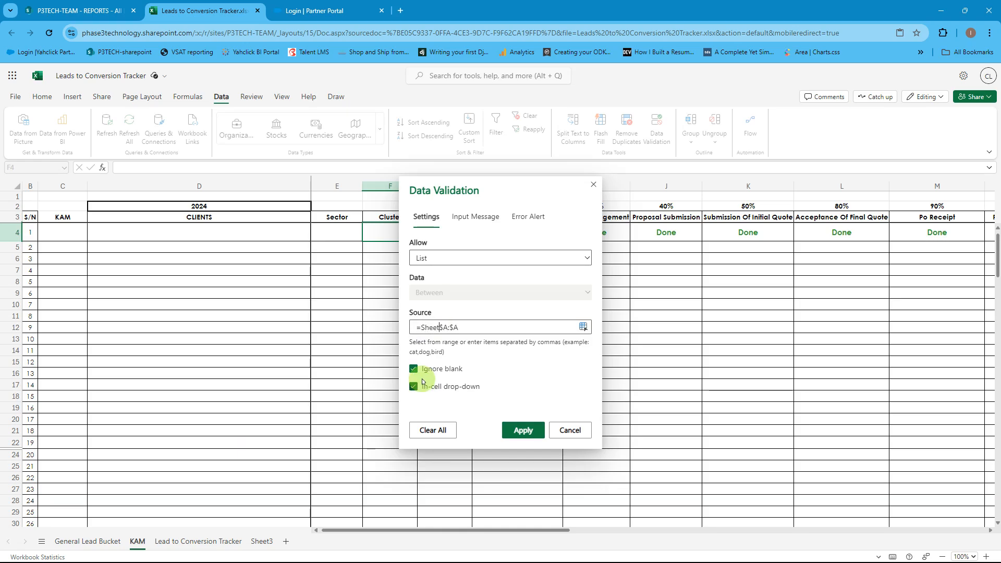
{"action": "type", "text": "3!"}
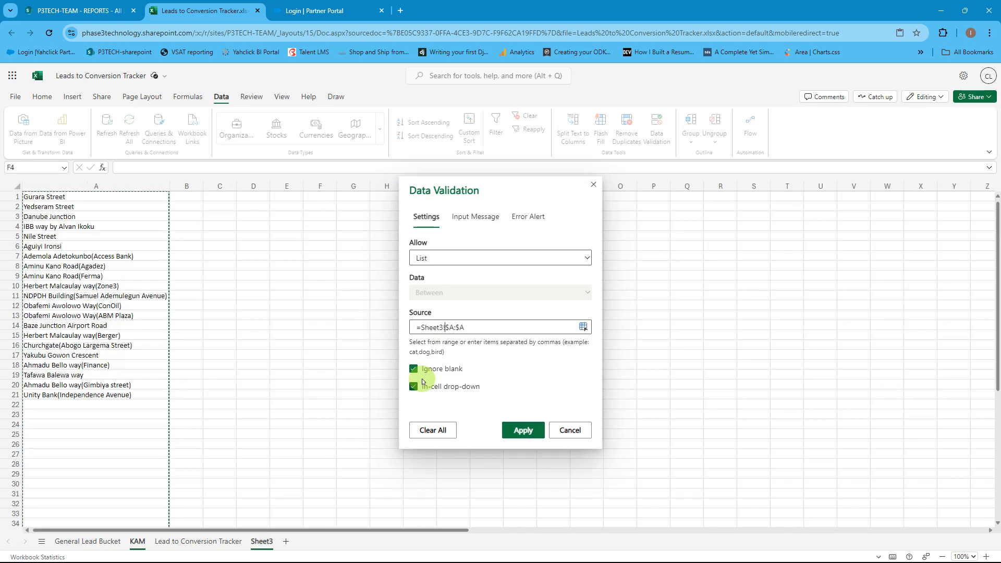
{"action": "left_click", "coordinate": [518, 432]}
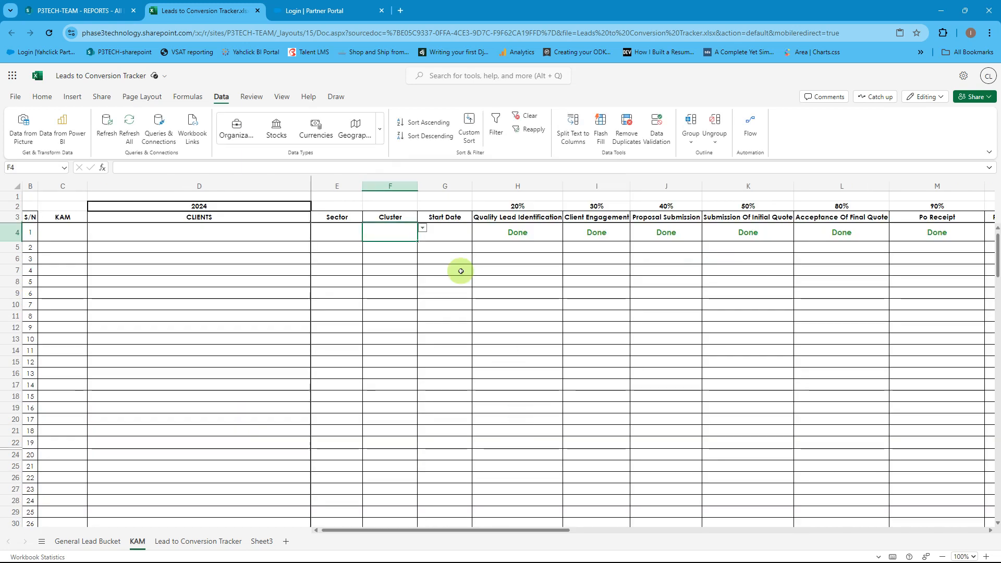
- Display the Cluster drop-down entries in F4 and widen column F slightly
{"action": "left_click", "coordinate": [424, 229]}
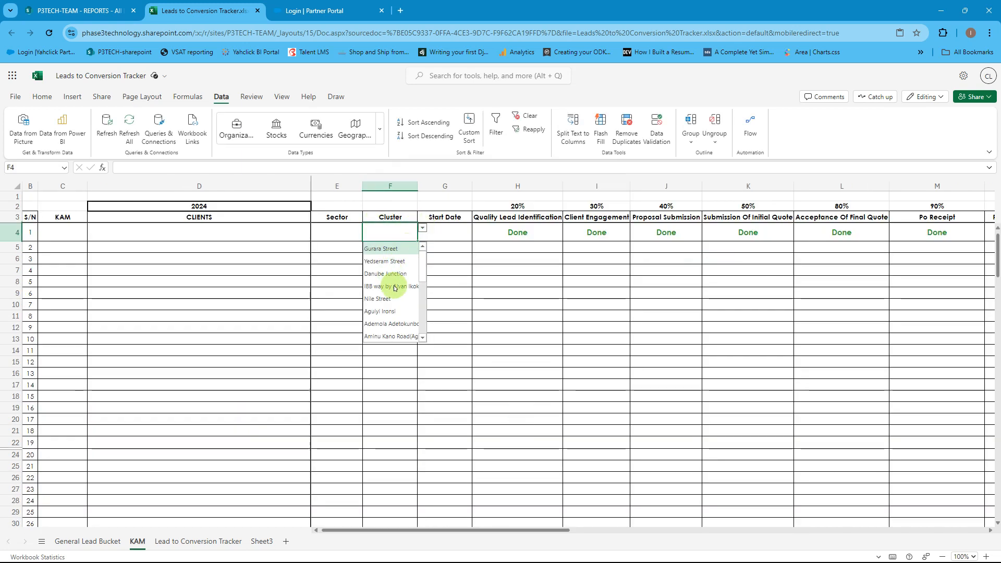
{"action": "scroll", "coordinate": [392, 296], "scroll_direction": "up", "scroll_amount": 4}
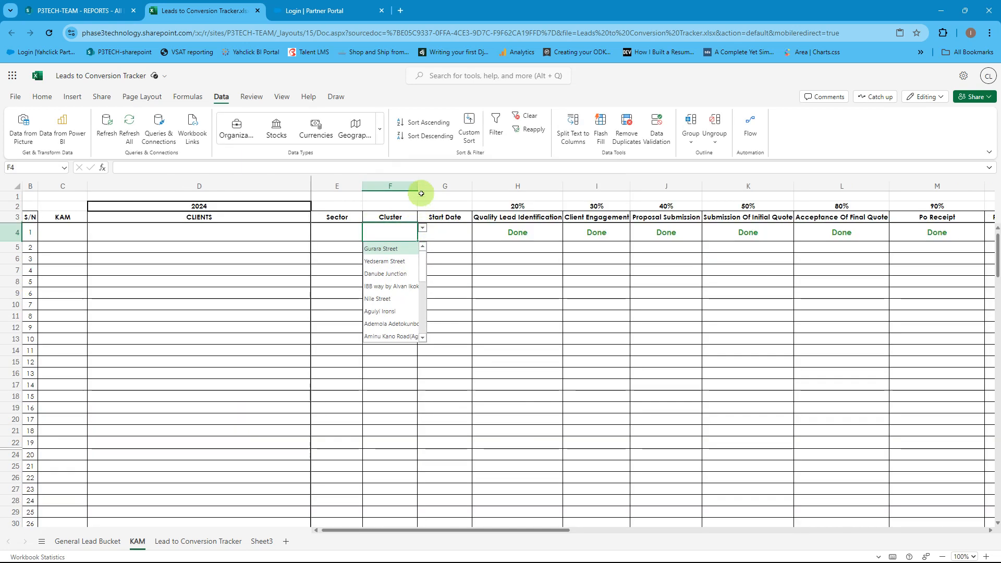
{"action": "left_click_drag", "start_coordinate": [420, 188], "coordinate": [440, 188]}
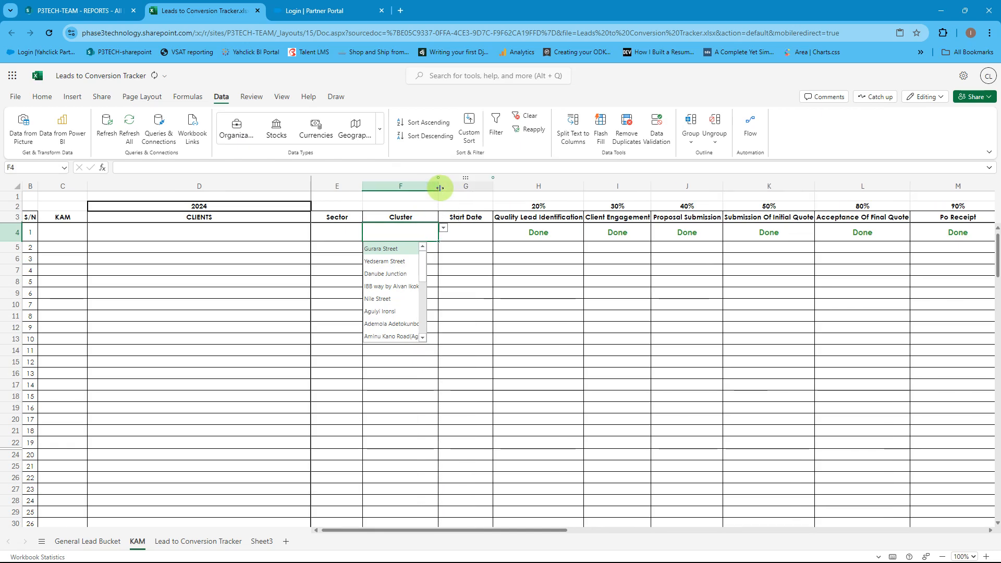
- Review F4's validation settings against the street list on Sheet3 and look through the whole Cluster drop-down
{"action": "left_click", "coordinate": [656, 124]}
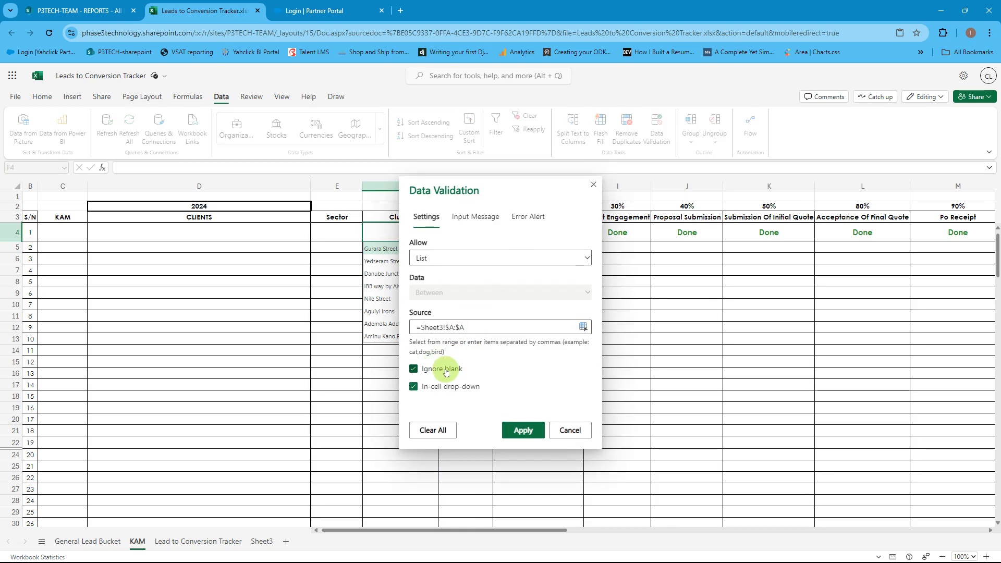
{"action": "left_click", "coordinate": [569, 431]}
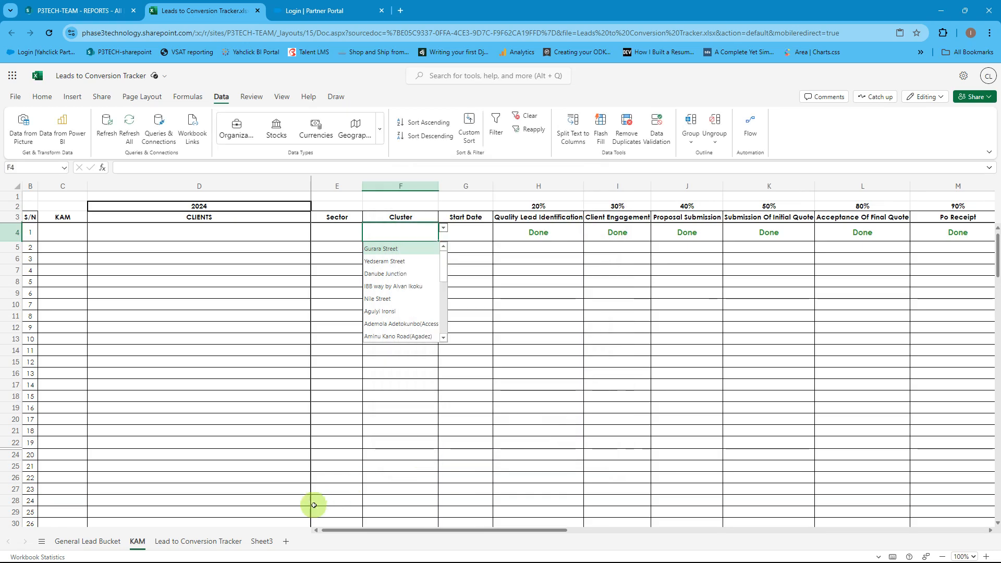
{"action": "left_click", "coordinate": [263, 542]}
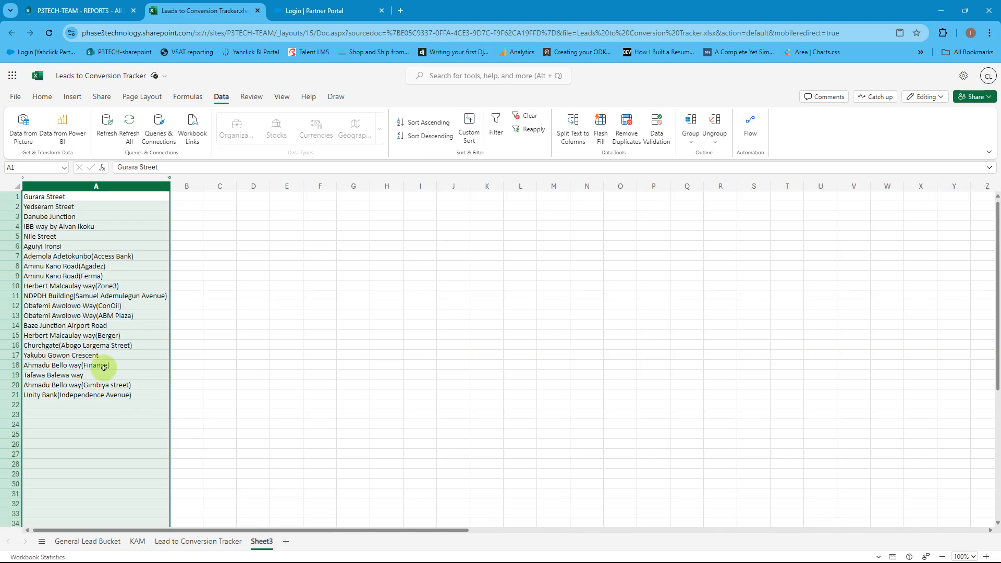
{"action": "left_click", "coordinate": [96, 405]}
{"action": "left_click_drag", "start_coordinate": [96, 405], "coordinate": [91, 463]}
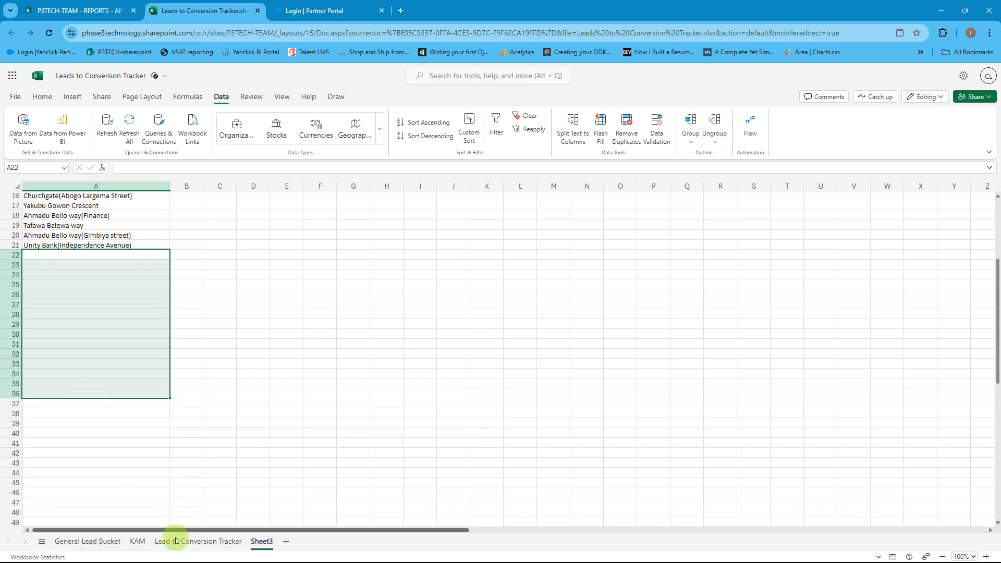
{"action": "left_click", "coordinate": [137, 542]}
{"action": "left_click", "coordinate": [445, 230]}
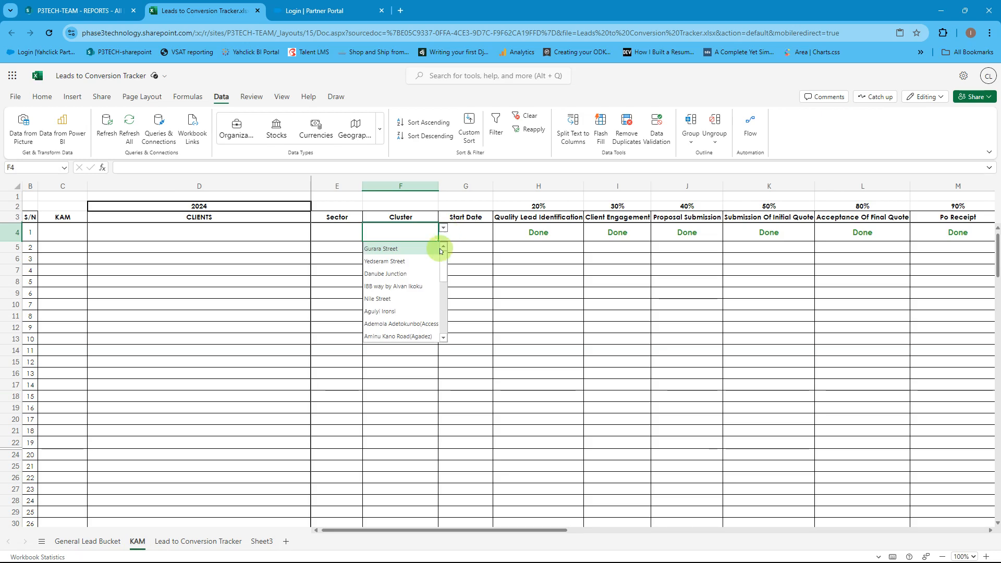
{"action": "scroll", "coordinate": [445, 276], "scroll_direction": "down", "scroll_amount": 3}
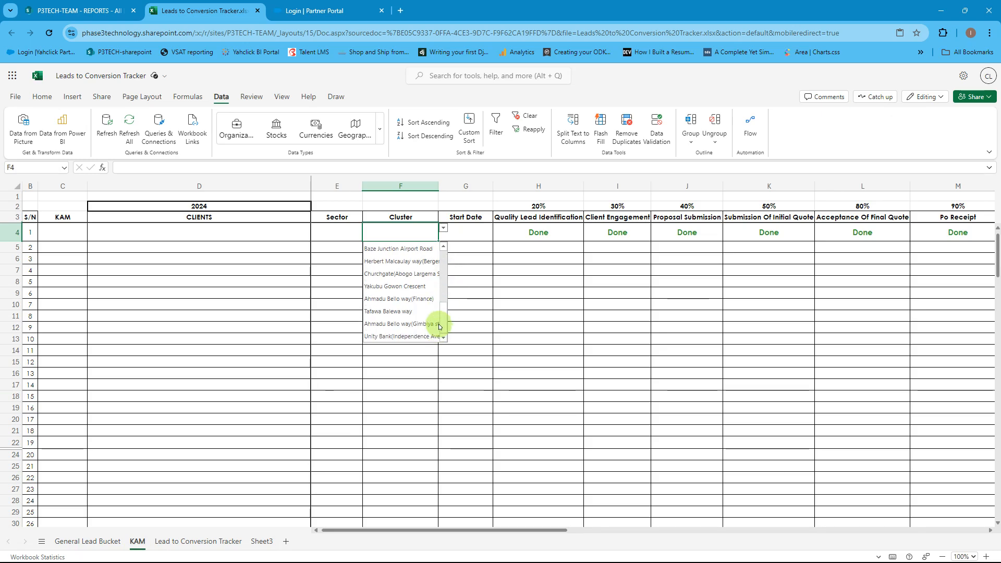
{"action": "scroll", "coordinate": [442, 292], "scroll_direction": "up", "scroll_amount": 3}
- Add the entry Others in cell A22 of Sheet3, directly below the street names
{"action": "left_click", "coordinate": [262, 541]}
{"action": "left_click", "coordinate": [74, 258]}
{"action": "type", "text": "O"}
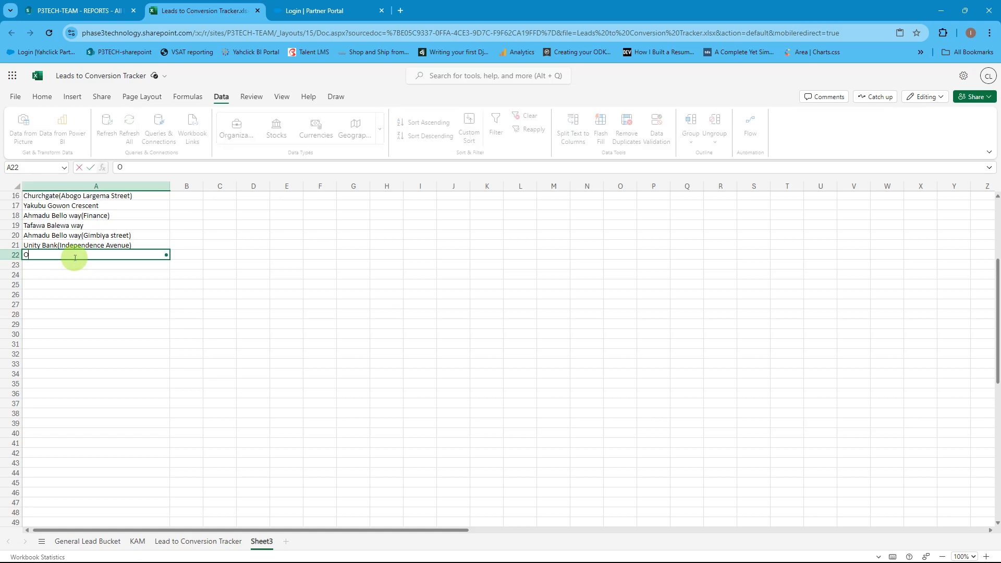
{"action": "type", "text": "thers"}
{"action": "key", "text": "Return"}
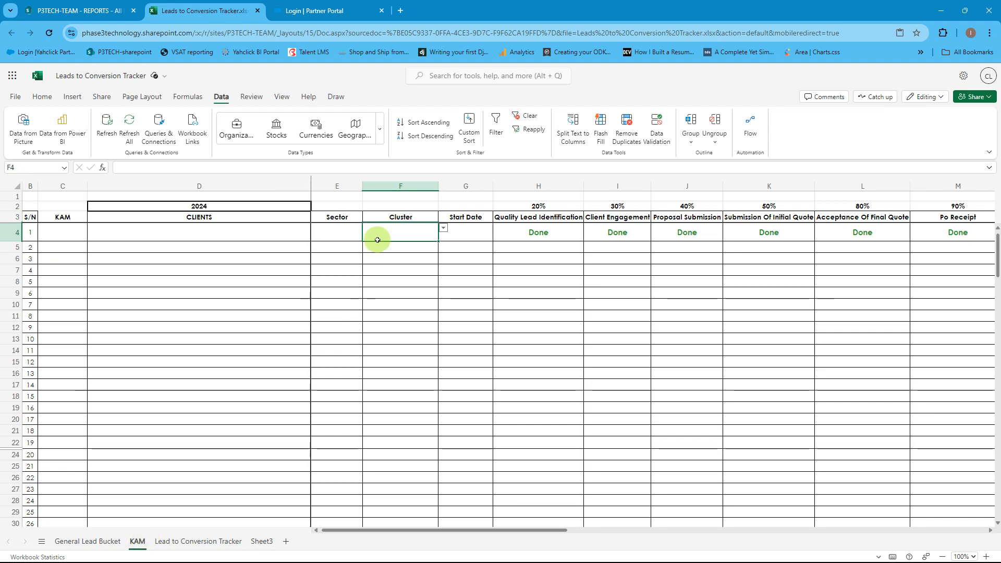
- Choose Others from the Cluster drop-down in F4 on the KAM sheet
{"action": "left_click", "coordinate": [445, 230]}
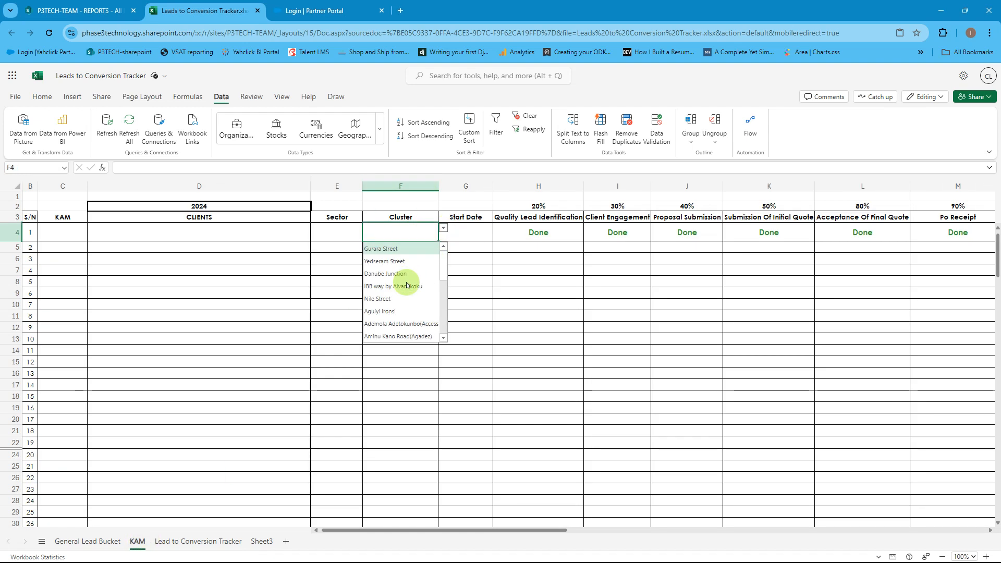
{"action": "scroll", "coordinate": [407, 285], "scroll_direction": "down", "scroll_amount": 2}
{"action": "left_click", "coordinate": [385, 337]}
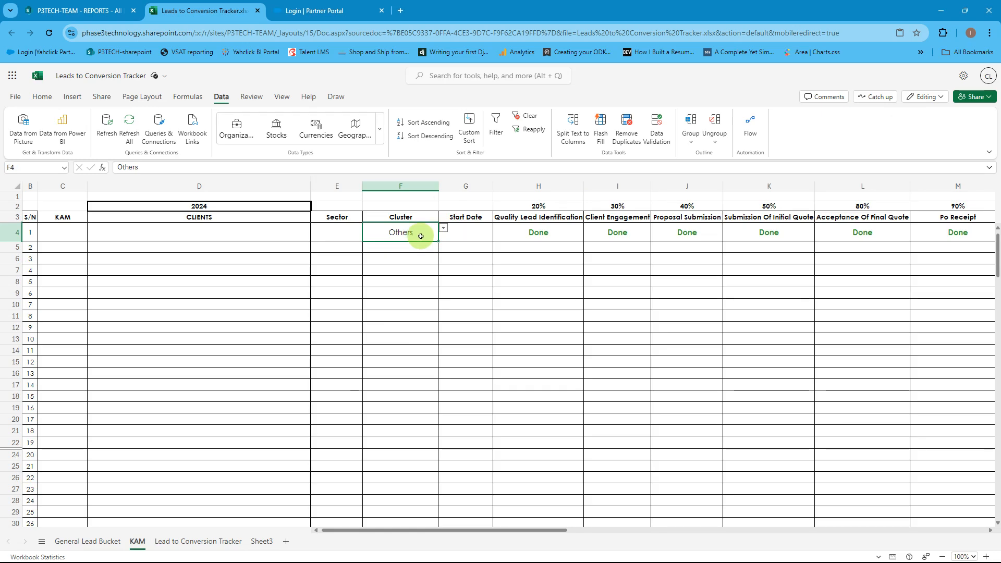
- Look through the Cluster drop-down in F4 from end to start and inspect the Cluster cell below it
{"action": "left_click", "coordinate": [444, 228]}
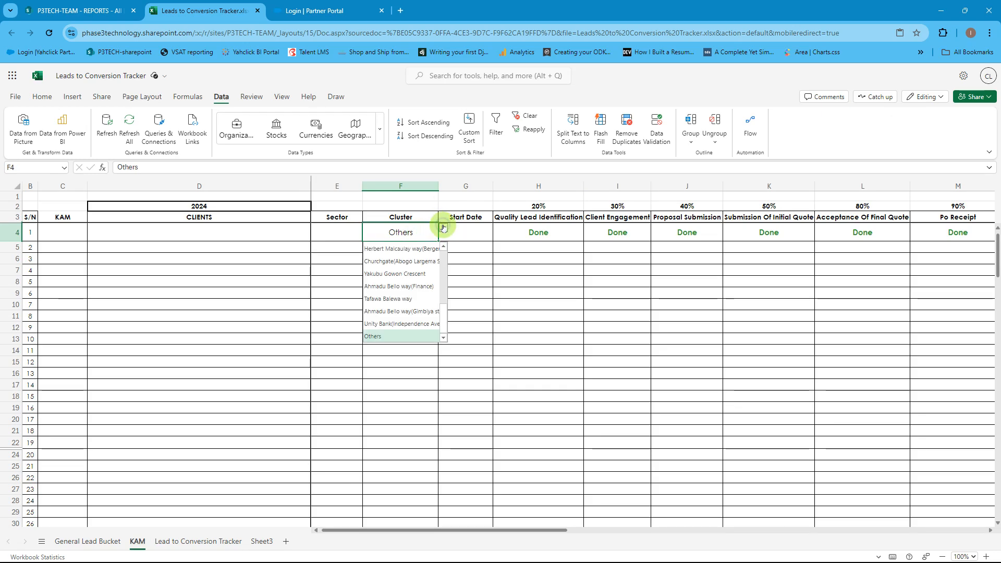
{"action": "left_click_drag", "start_coordinate": [444, 315], "coordinate": [447, 257]}
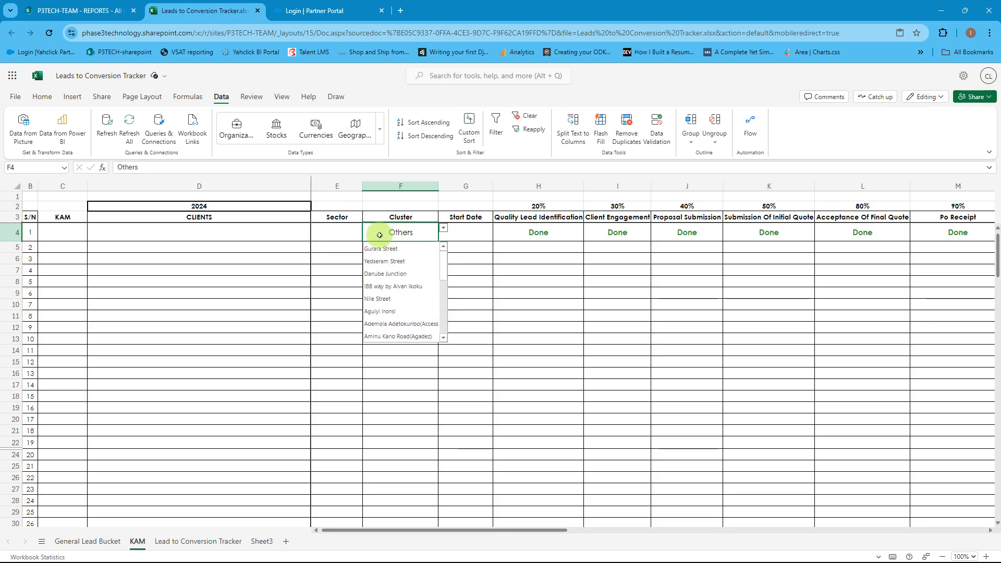
{"action": "left_click", "coordinate": [358, 252]}
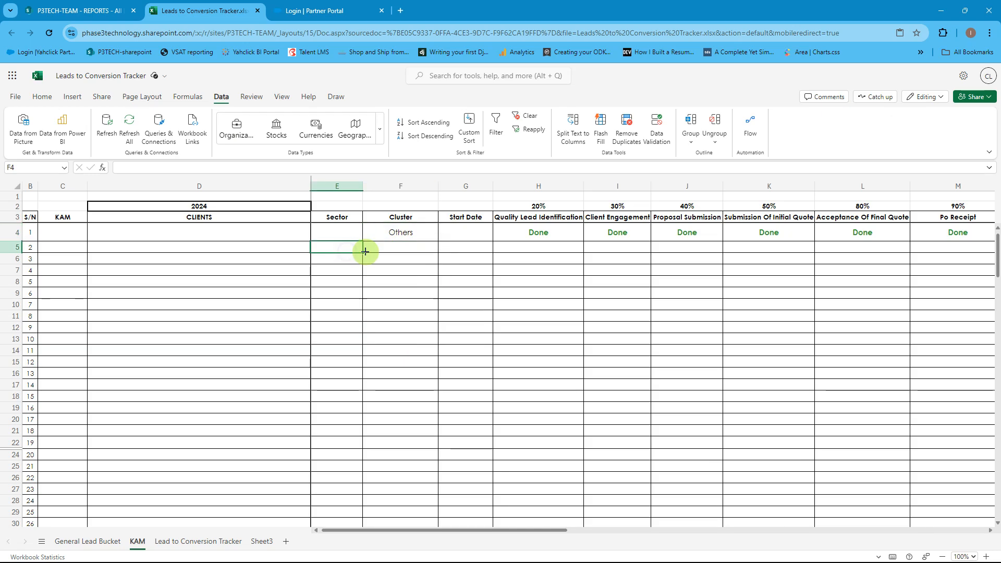
{"action": "left_click", "coordinate": [387, 233]}
{"action": "left_click", "coordinate": [403, 252]}
{"action": "left_click", "coordinate": [442, 246]}
{"action": "left_click", "coordinate": [414, 236]}
{"action": "left_click", "coordinate": [418, 234]}
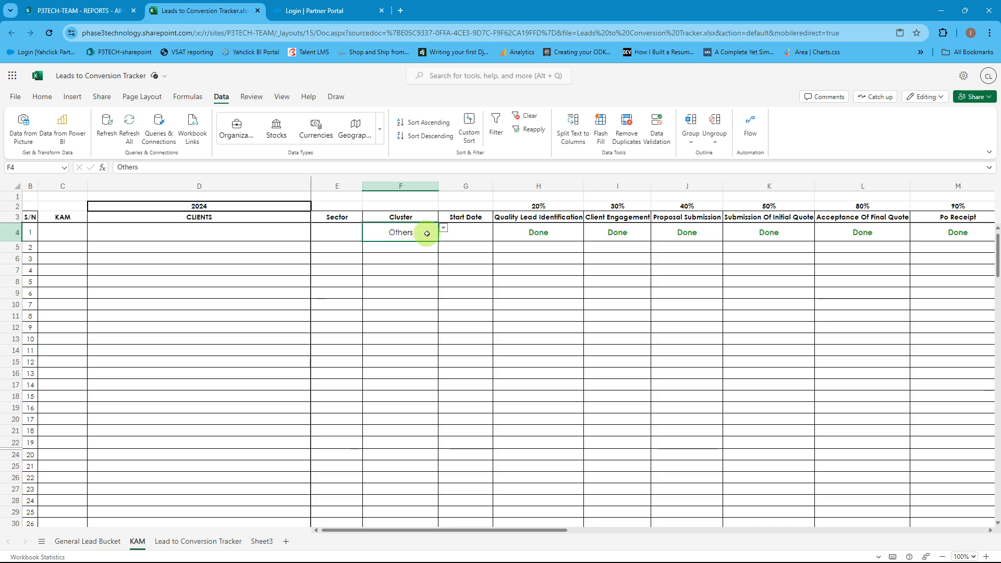
- Try to restrict the Cluster cells F4:F35 to a list sourced from =clusters!$A:$A
{"action": "left_click_drag", "start_coordinate": [427, 232], "coordinate": [428, 249]}
{"action": "left_click_drag", "start_coordinate": [427, 337], "coordinate": [418, 423]}
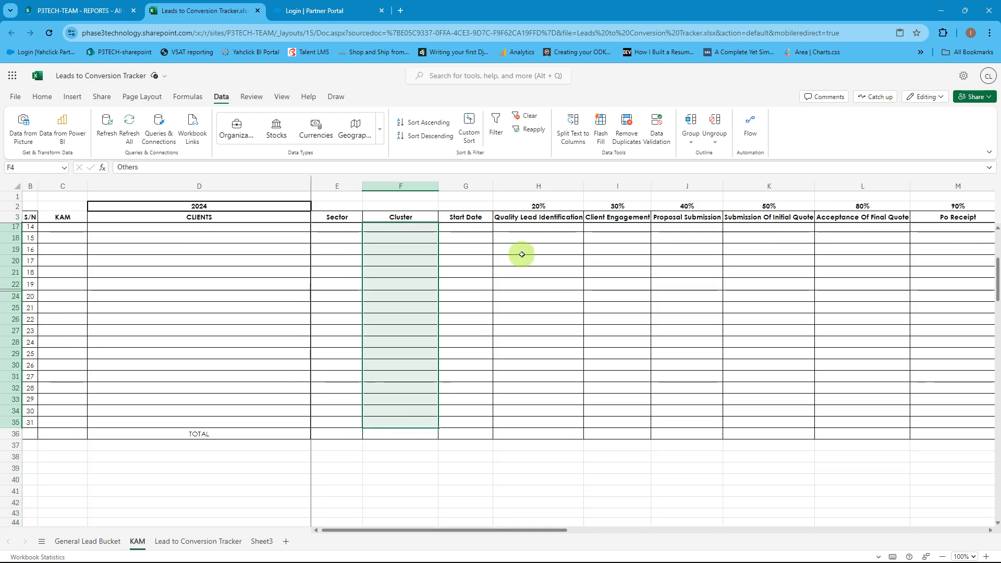
{"action": "left_click", "coordinate": [656, 122]}
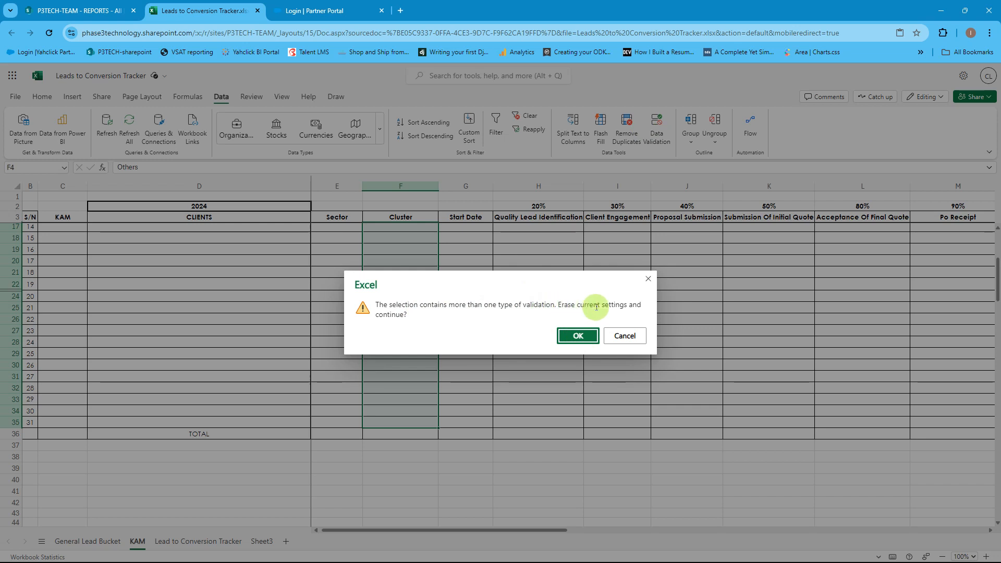
{"action": "left_click", "coordinate": [580, 335]}
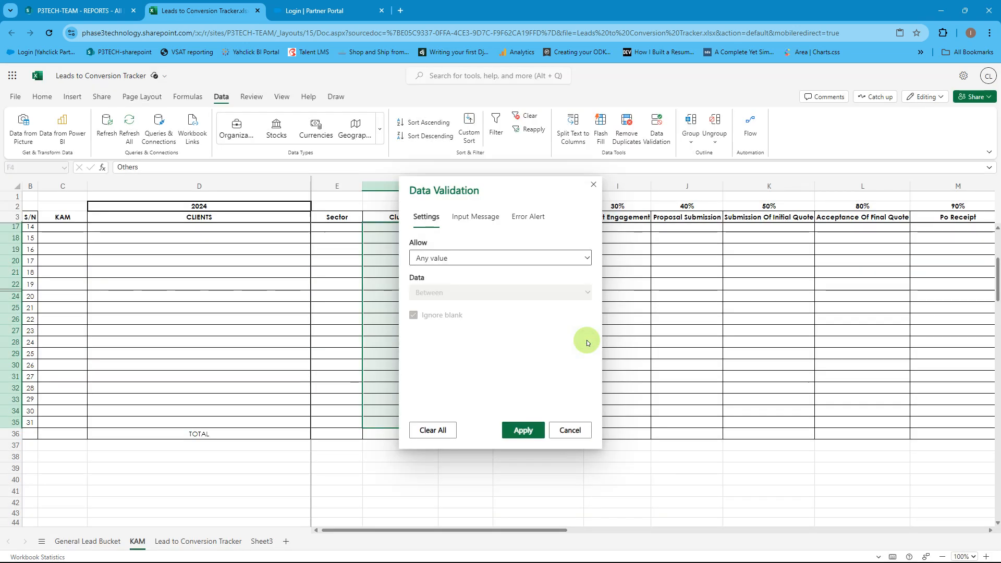
{"action": "left_click", "coordinate": [586, 258]}
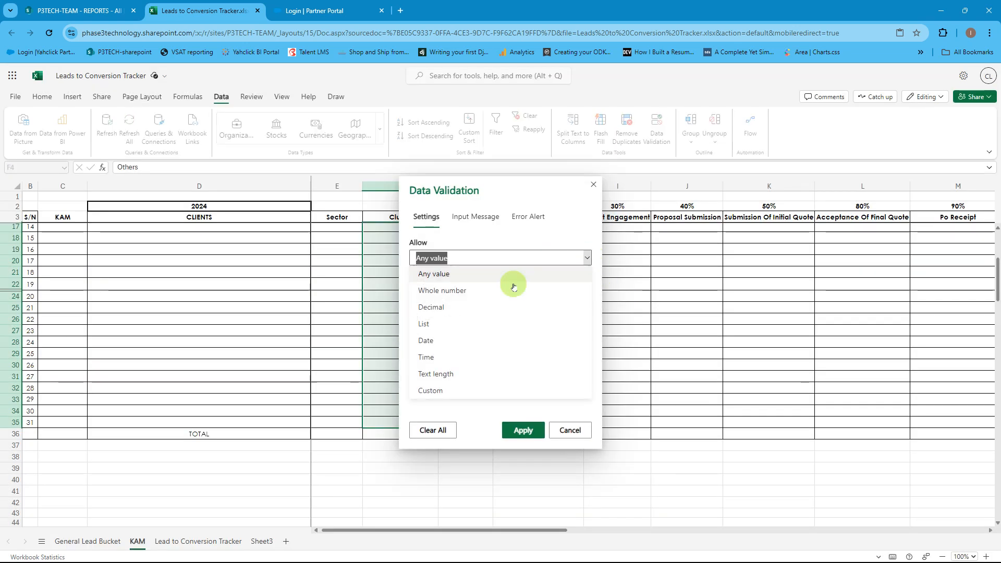
{"action": "left_click", "coordinate": [502, 326]}
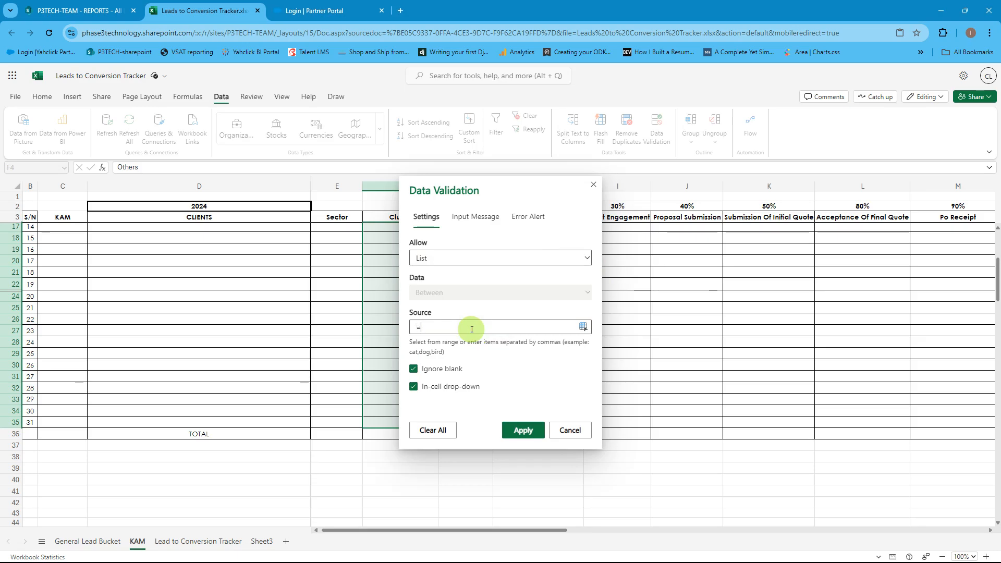
{"action": "left_click", "coordinate": [472, 329]}
{"action": "type", "text": "=Sheet"}
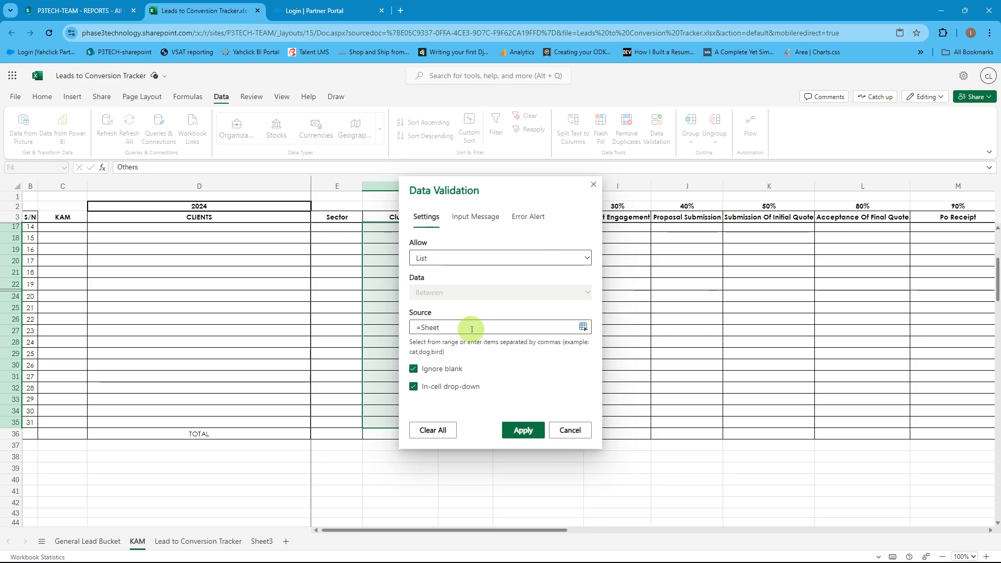
{"action": "type", "text": "3"}
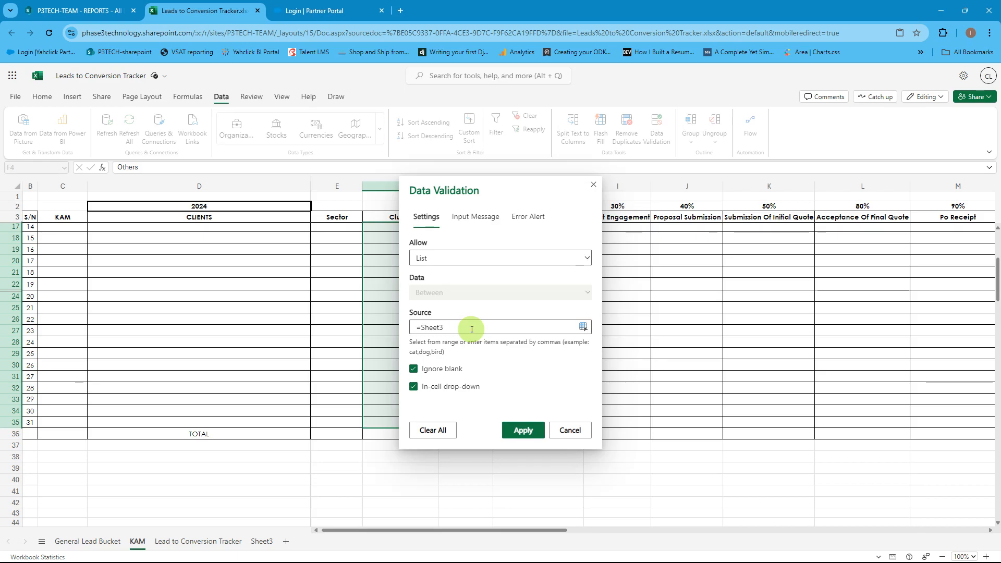
{"action": "key", "text": "BackSpace"}
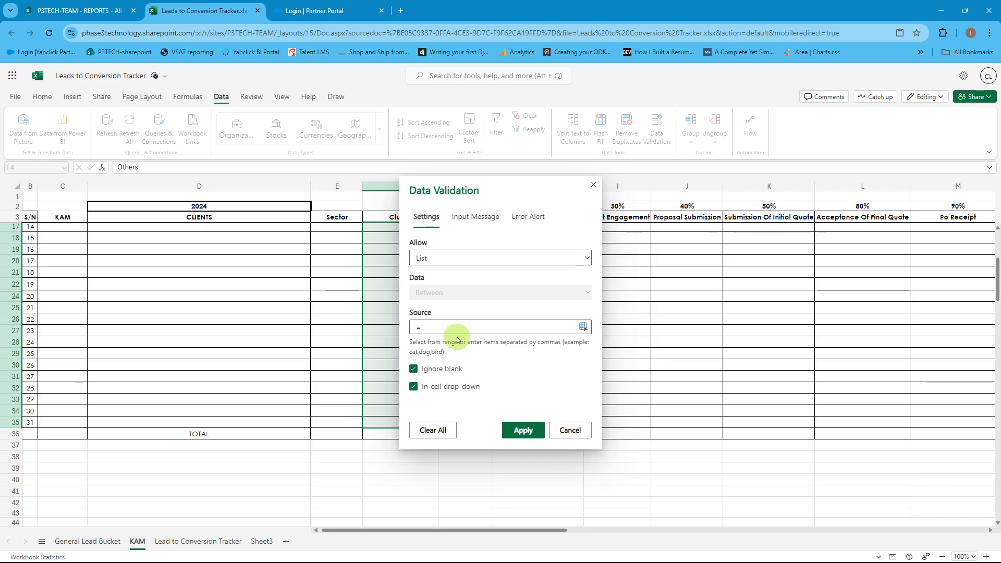
{"action": "type", "text": "clusters!$A:$A"}
{"action": "left_click", "coordinate": [521, 431]}
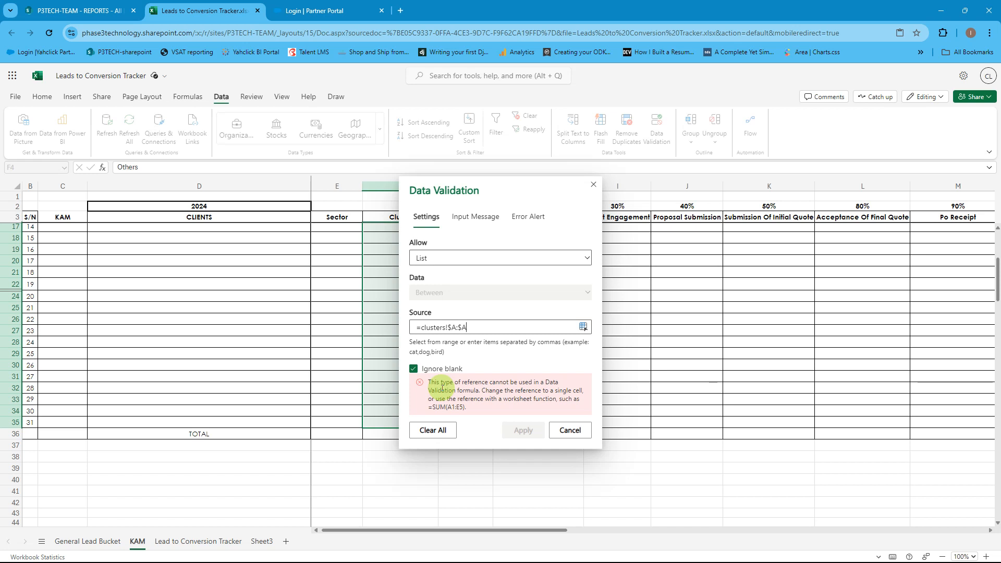
{"action": "left_click", "coordinate": [570, 430]}
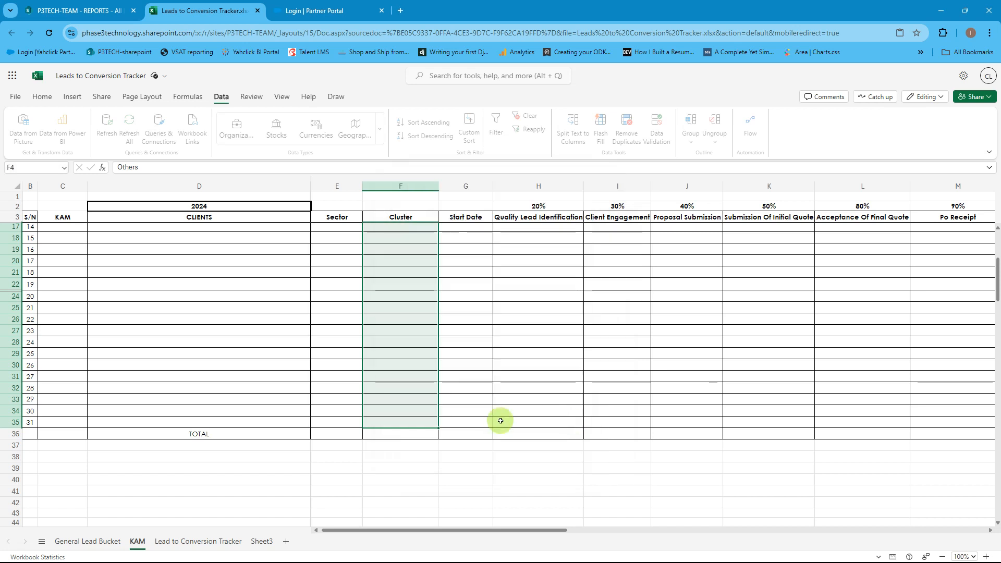
- Rename Sheet3, which holds the street names, as cluster list
{"action": "left_click", "coordinate": [262, 542]}
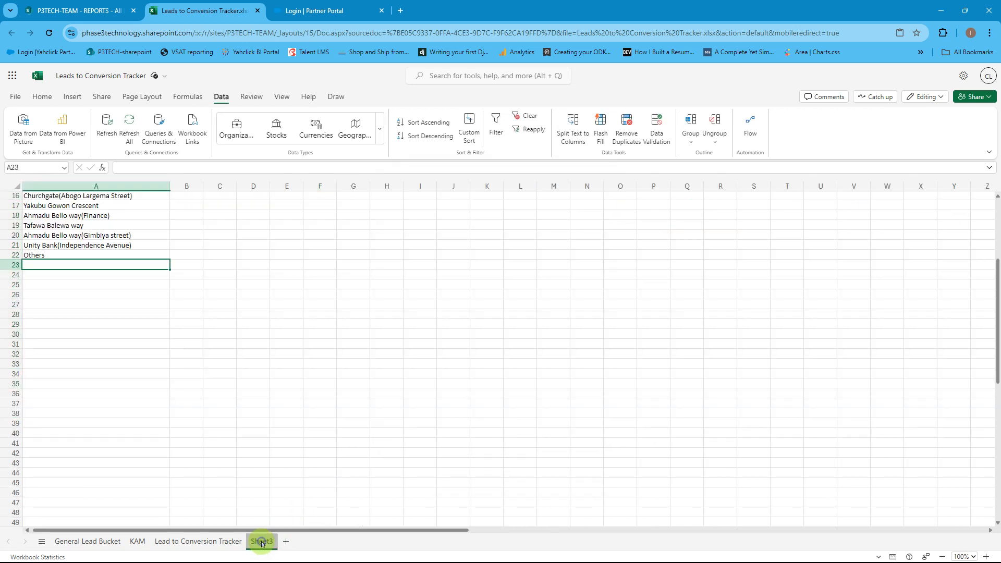
{"action": "type", "text": "d"}
{"action": "type", "text": "lusters"}
{"action": "key", "text": "Return"}
{"action": "double_click", "coordinate": [262, 543]}
{"action": "key", "text": "End"}
{"action": "type", "text": "list"}
{"action": "key", "text": "Return"}
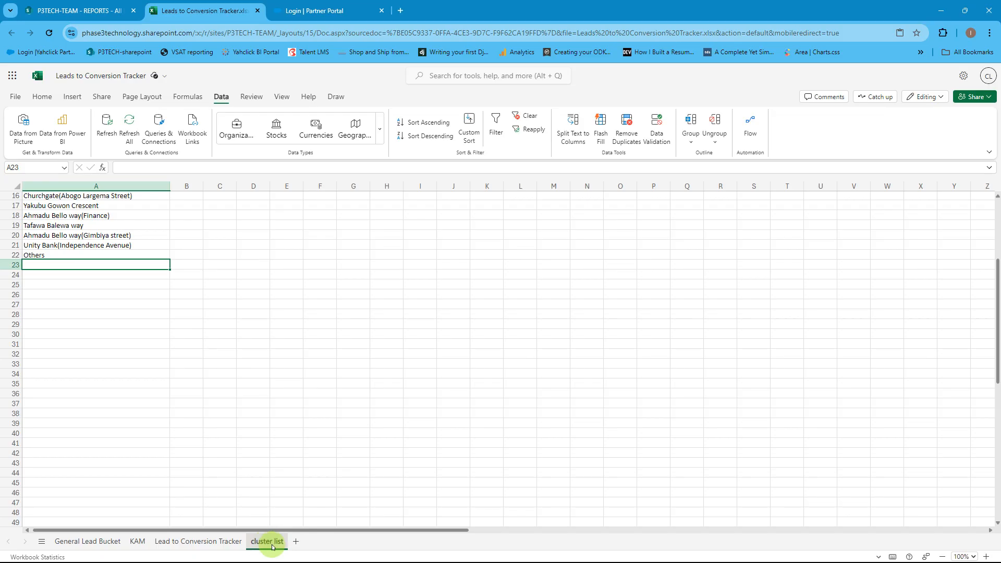
- Apply list validation to the Cluster cells F4:F35 on the KAM sheet with the source ='cluster list'!$A:$A
{"action": "left_click", "coordinate": [136, 542]}
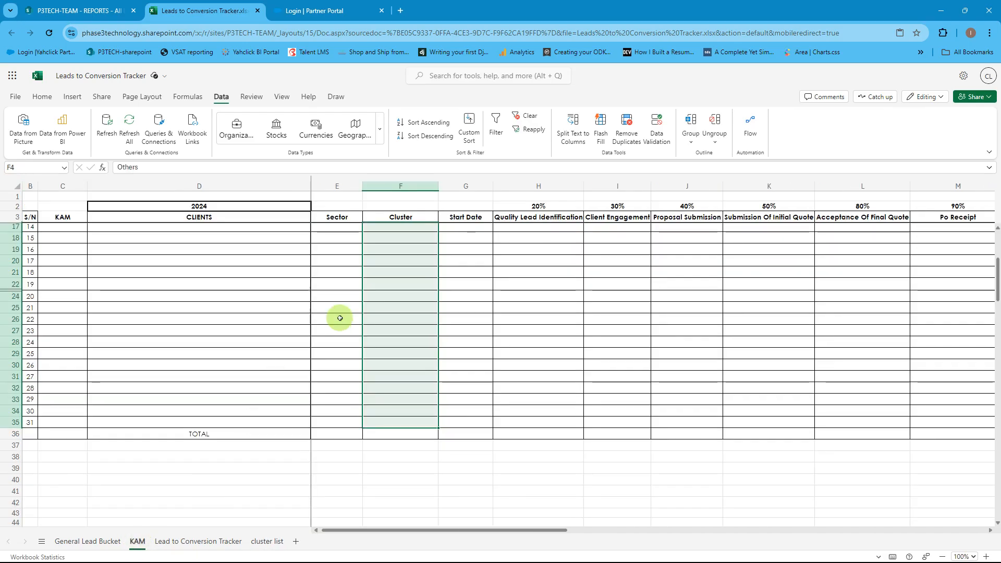
{"action": "left_click", "coordinate": [647, 131]}
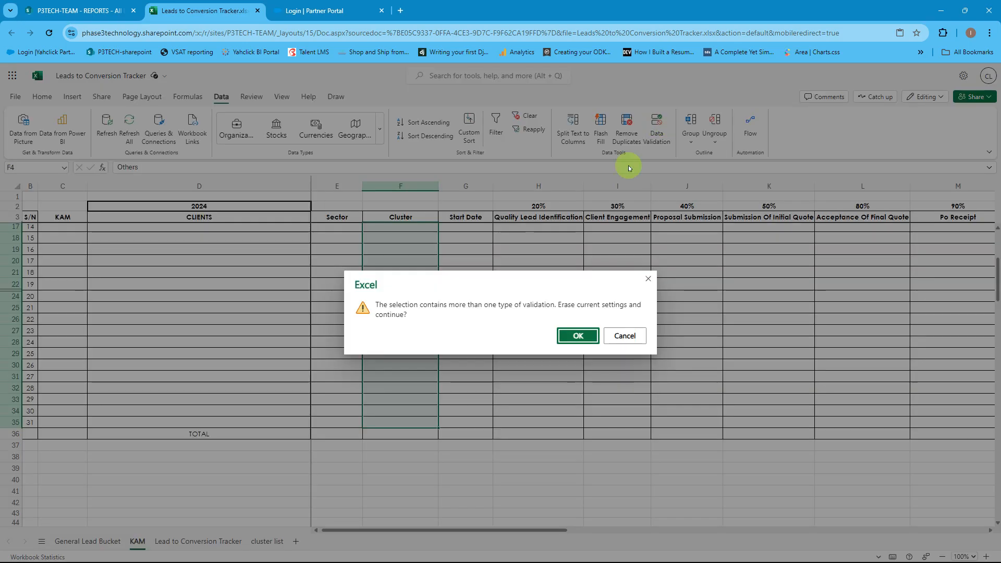
{"action": "left_click", "coordinate": [573, 335]}
{"action": "left_click", "coordinate": [461, 259]}
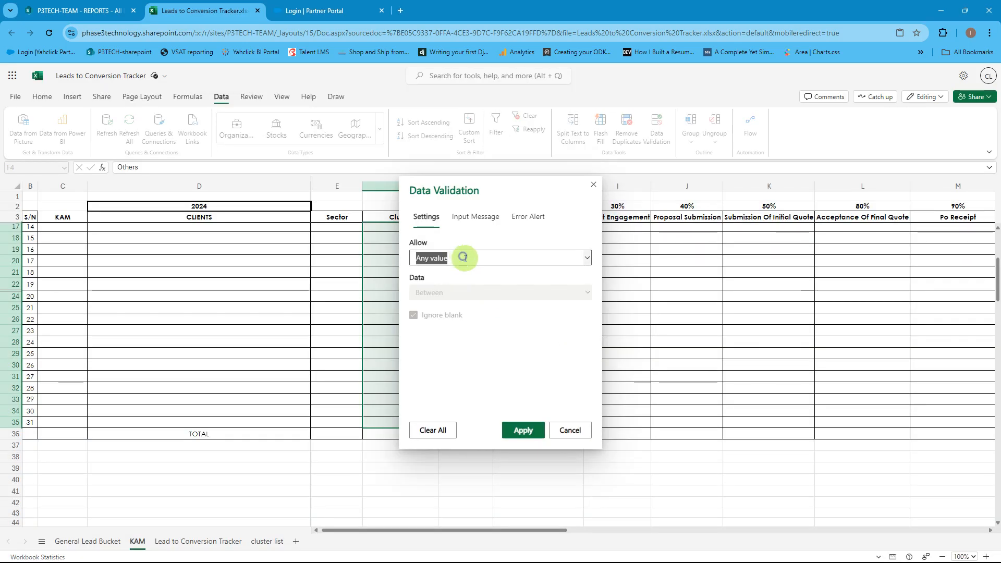
{"action": "left_click", "coordinate": [454, 329]}
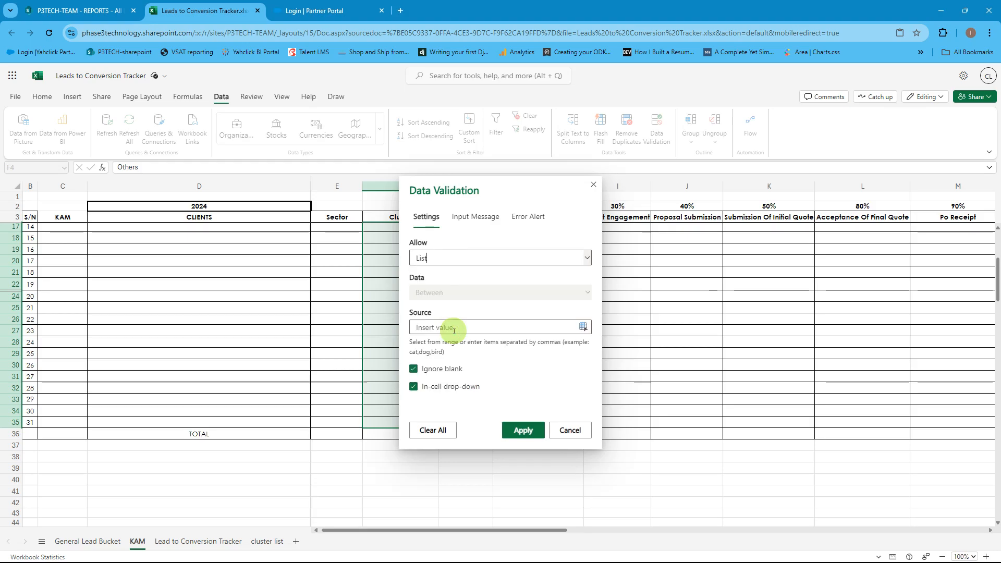
{"action": "type", "text": "='cluster list'!$A"}
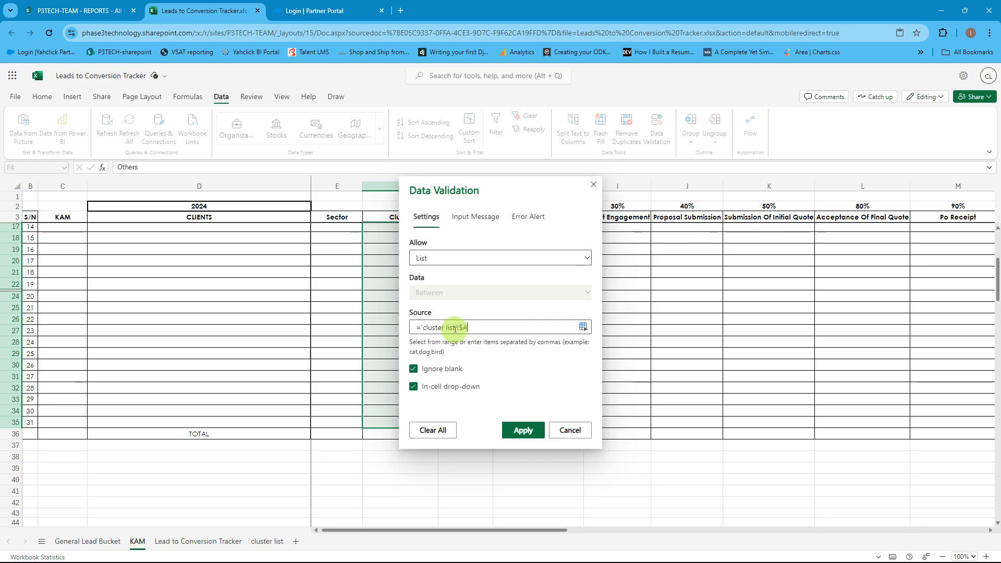
{"action": "type", "text": ":$A"}
{"action": "key", "text": "Return"}
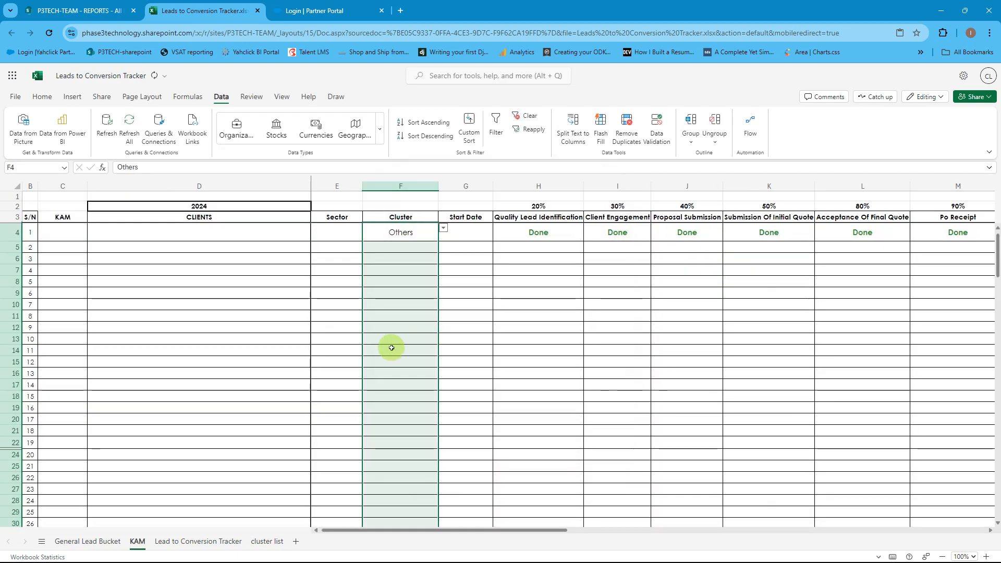
- Review the list validation source of the Cluster cells F4:F35 against column A of the cluster list sheet
{"action": "left_click", "coordinate": [653, 123]}
{"action": "left_click", "coordinate": [478, 327]}
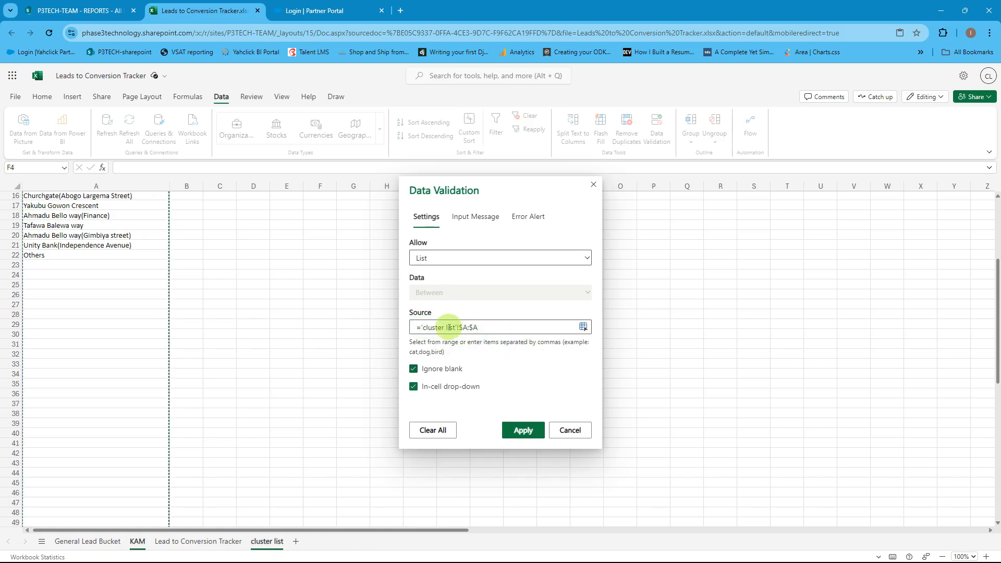
{"action": "left_click", "coordinate": [521, 431]}
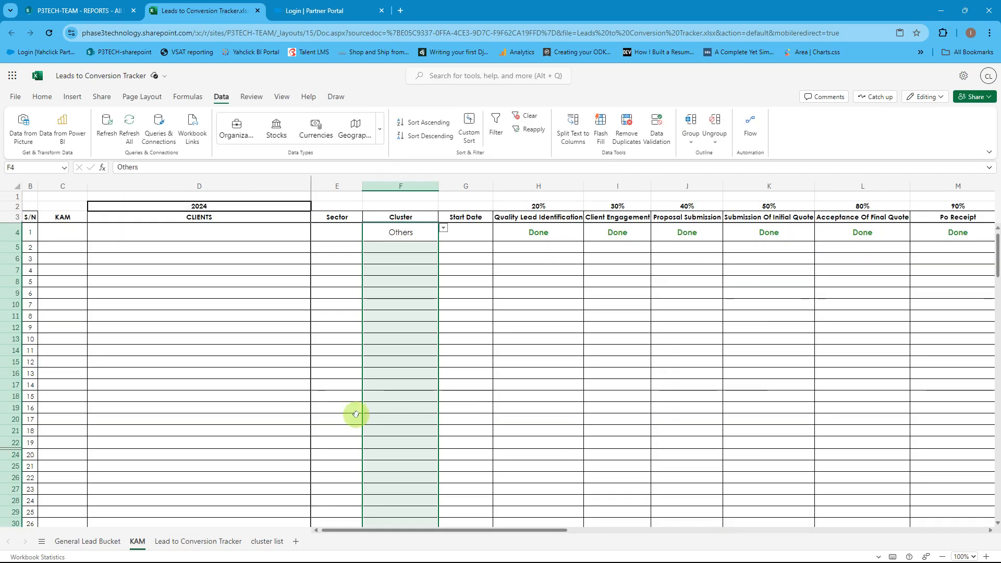
- Rename the cluster list sheet as cluster_list, with an underscore instead of the space
{"action": "left_click", "coordinate": [268, 541]}
{"action": "double_click", "coordinate": [268, 543]}
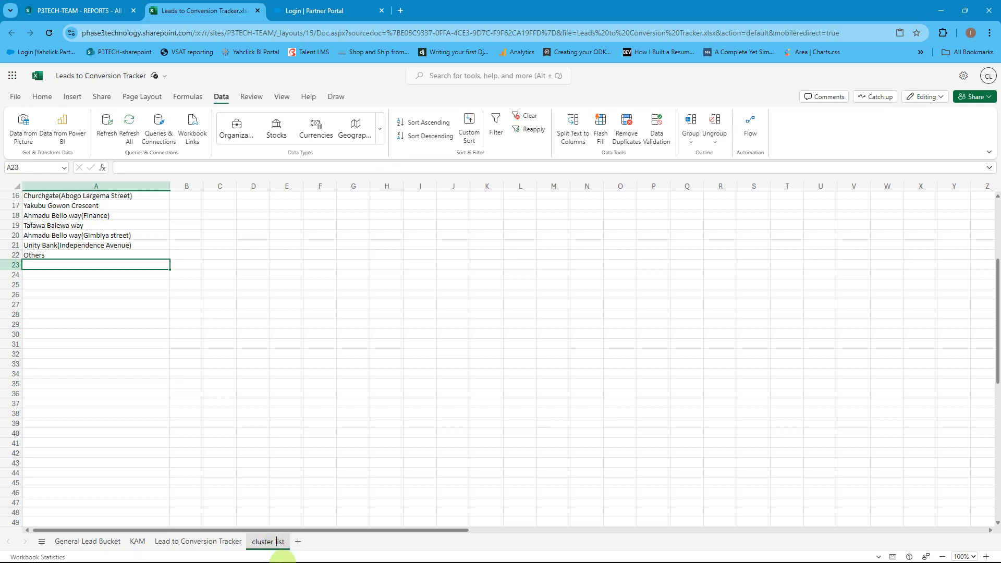
{"action": "mouse_move", "coordinate": [282, 561]}
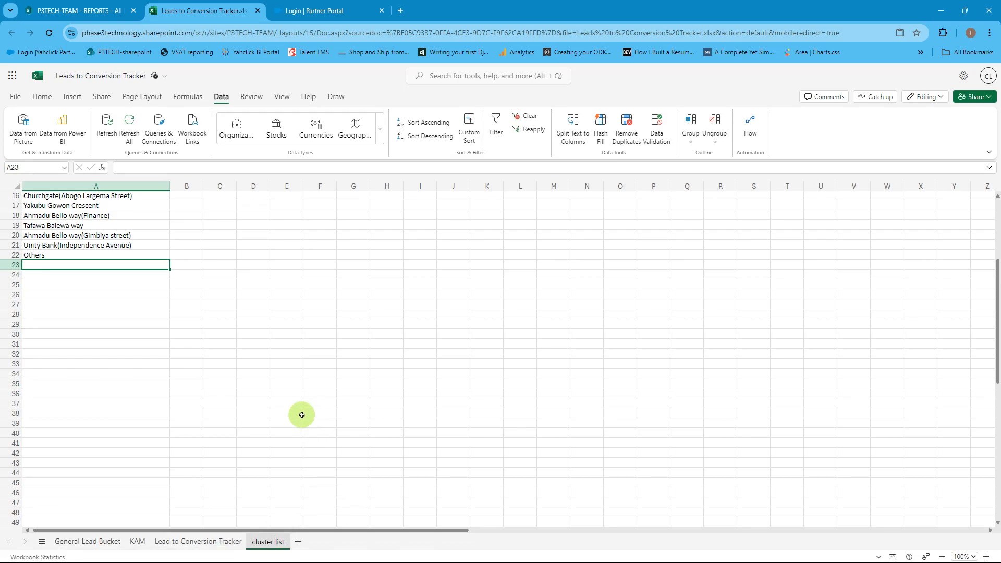
{"action": "key", "text": "Return"}
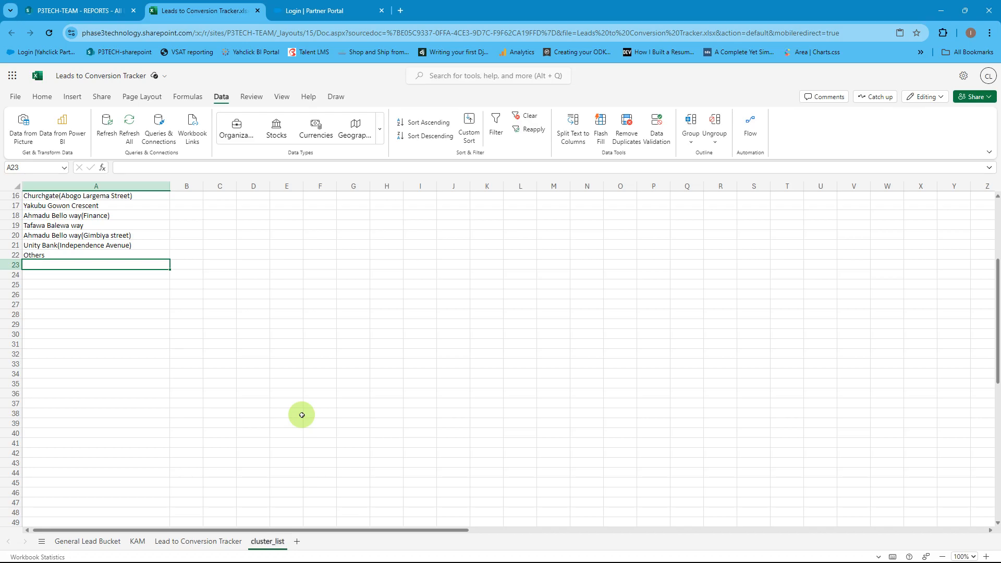
{"action": "key", "text": "Return"}
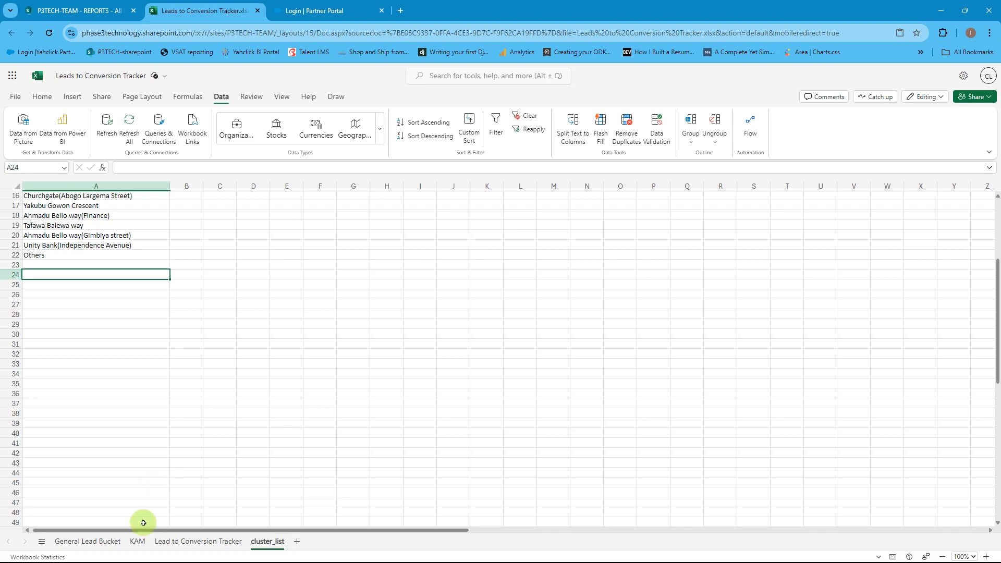
- Examine the Cluster drop-down in F4 and the validation source of F4:F35 on the KAM sheet after the sheet rename
{"action": "left_click", "coordinate": [137, 541]}
{"action": "left_click", "coordinate": [411, 235]}
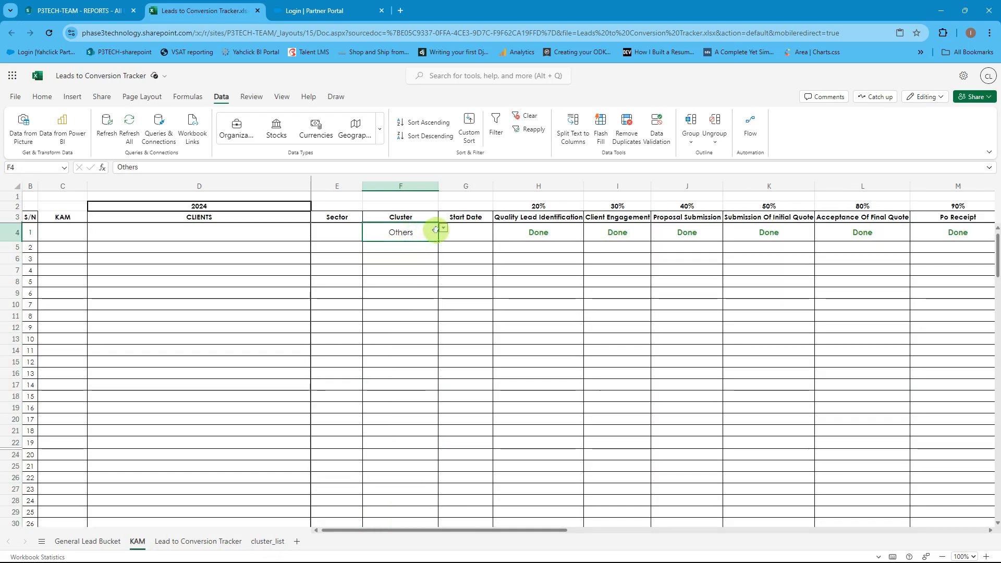
{"action": "left_click", "coordinate": [443, 228]}
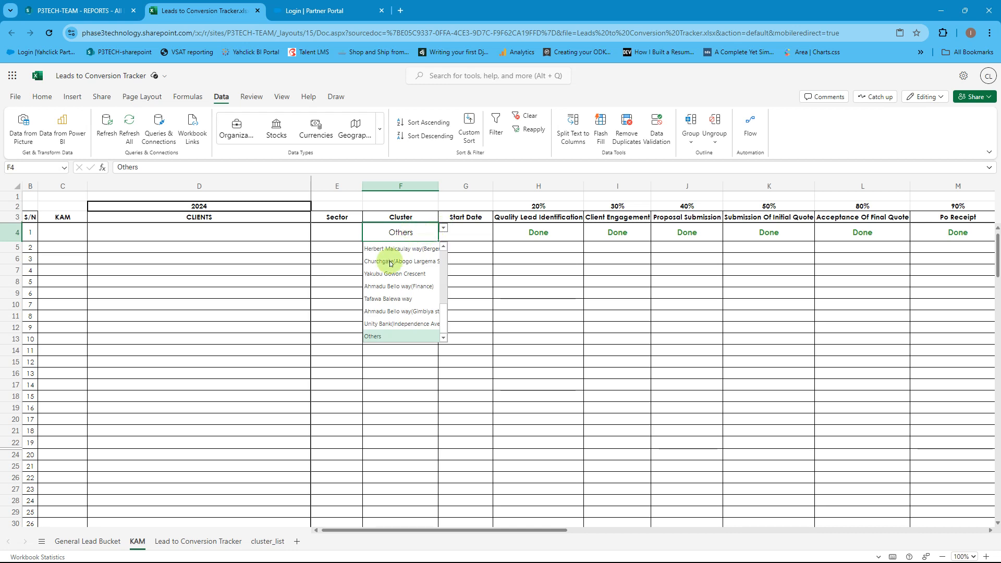
{"action": "left_click", "coordinate": [332, 277]}
{"action": "left_click", "coordinate": [382, 235]}
{"action": "left_click_drag", "start_coordinate": [384, 270], "coordinate": [391, 421]}
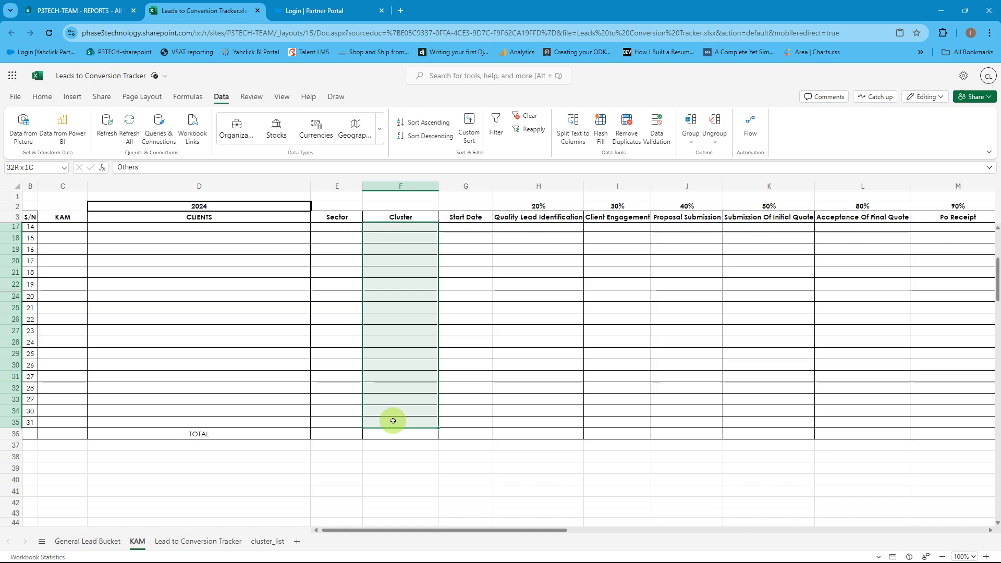
{"action": "left_click", "coordinate": [655, 119]}
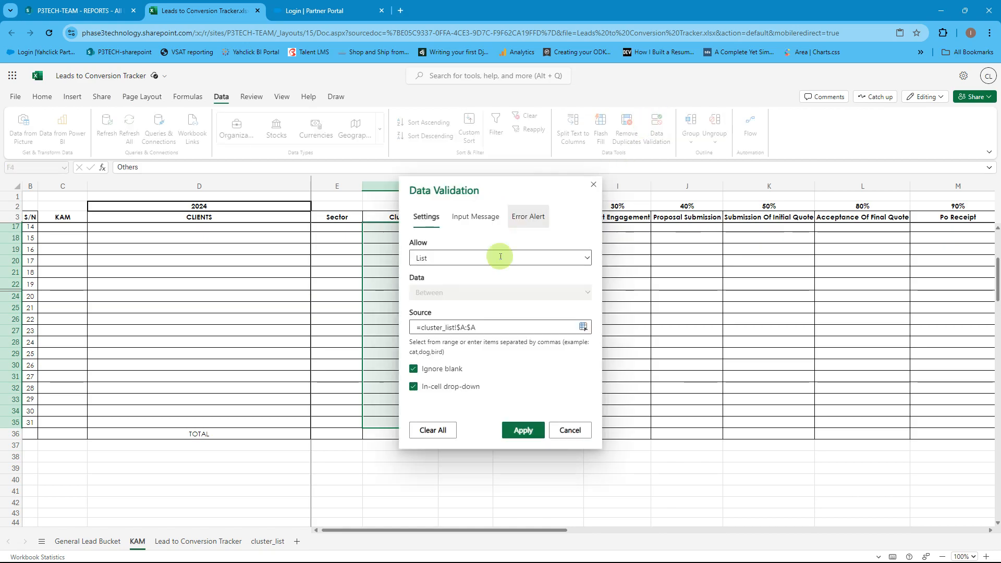
{"action": "left_click", "coordinate": [421, 328]}
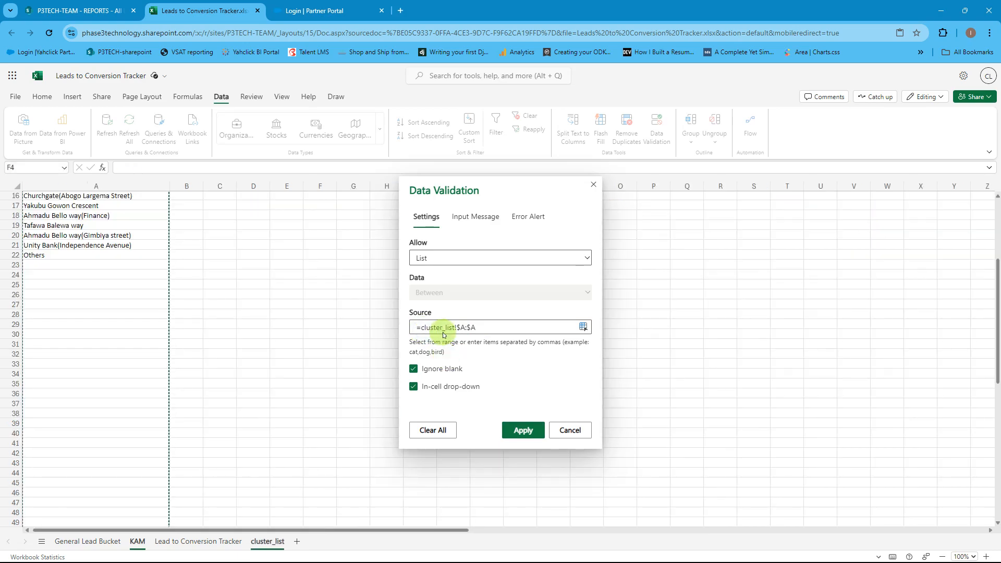
{"action": "left_click", "coordinate": [570, 431]}
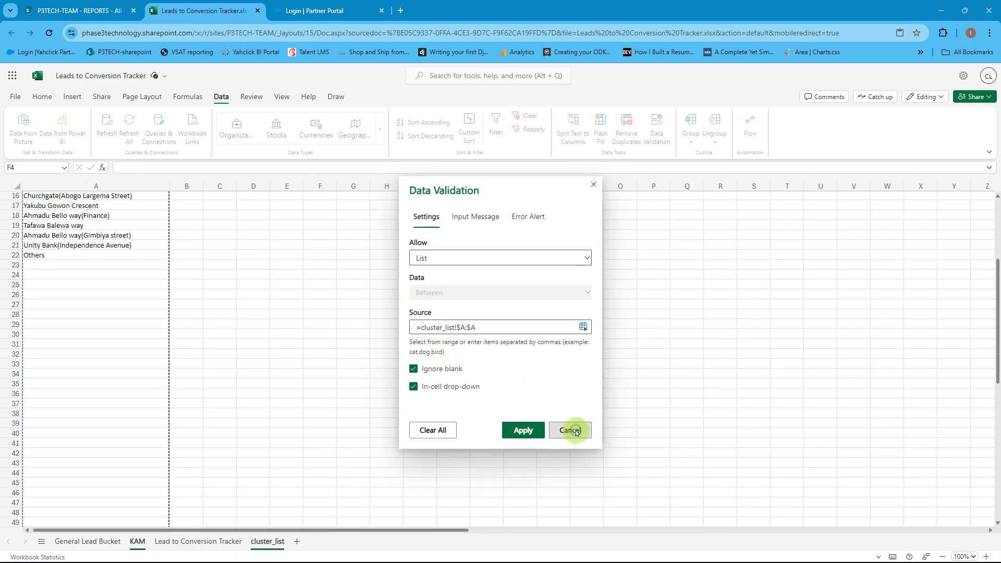
- Change the cluster_list sheet's name back to cluster list, with a space
{"action": "left_click", "coordinate": [277, 541]}
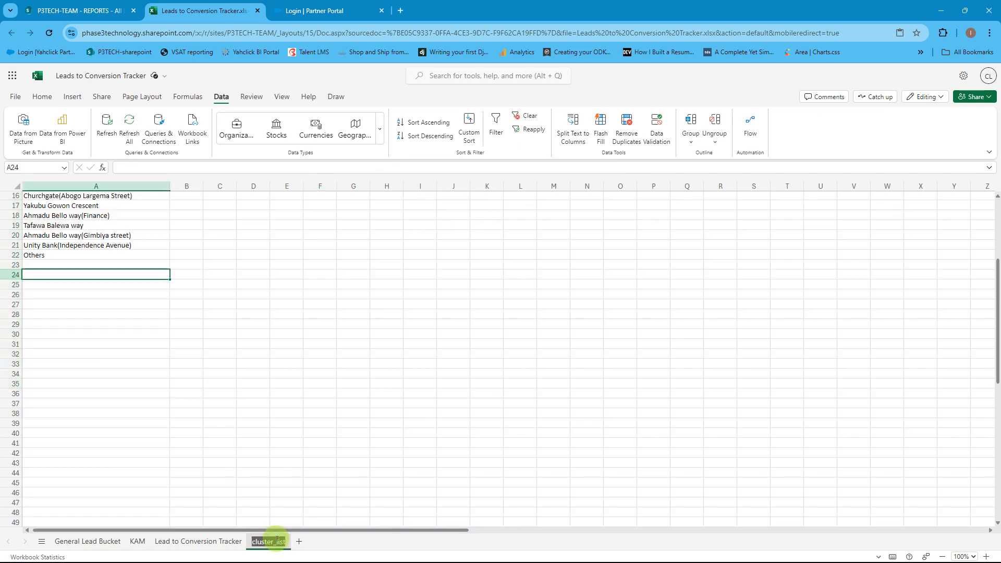
{"action": "left_click", "coordinate": [278, 541]}
{"action": "key", "text": "BackSpace"}
{"action": "key", "text": "Return"}
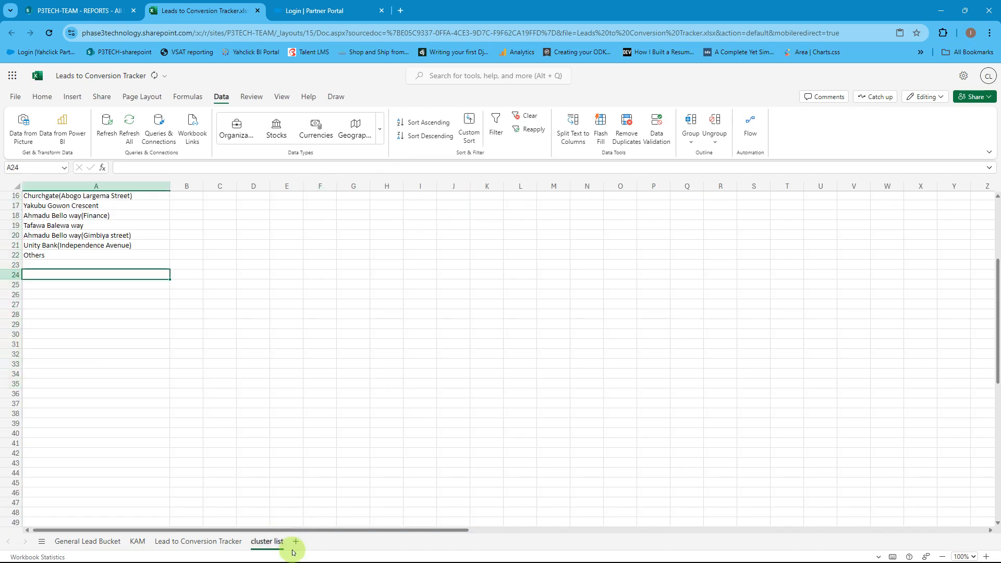
- Check how the validation source of the Cluster cells F4:F35 refers to the renamed list sheet
{"action": "left_click", "coordinate": [140, 545]}
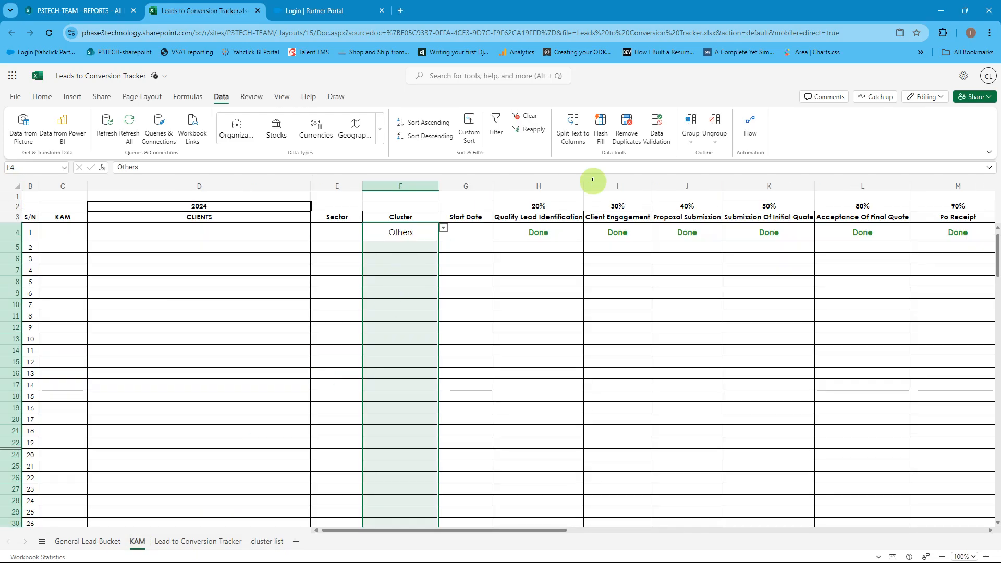
{"action": "left_click", "coordinate": [657, 125]}
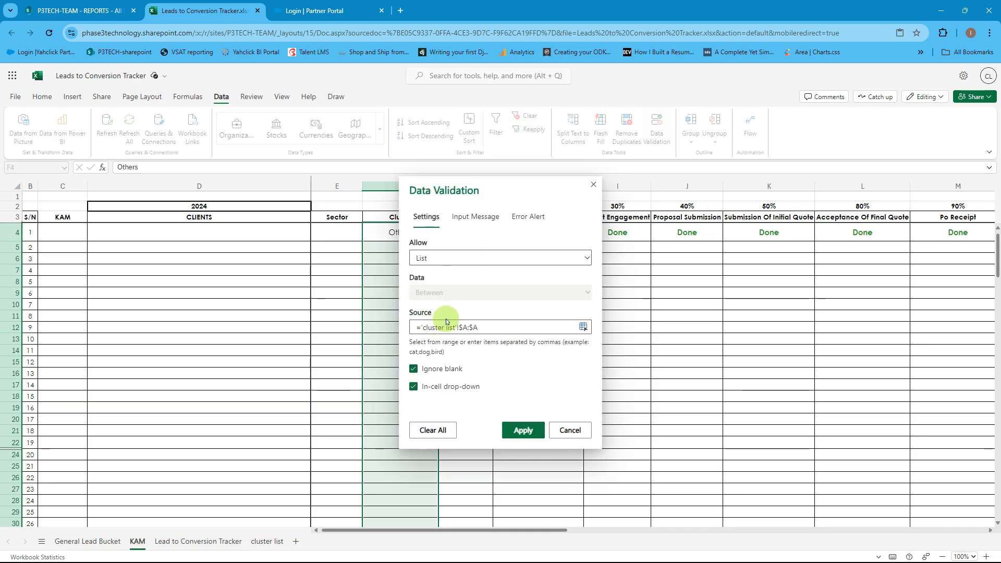
{"action": "left_click", "coordinate": [564, 427]}
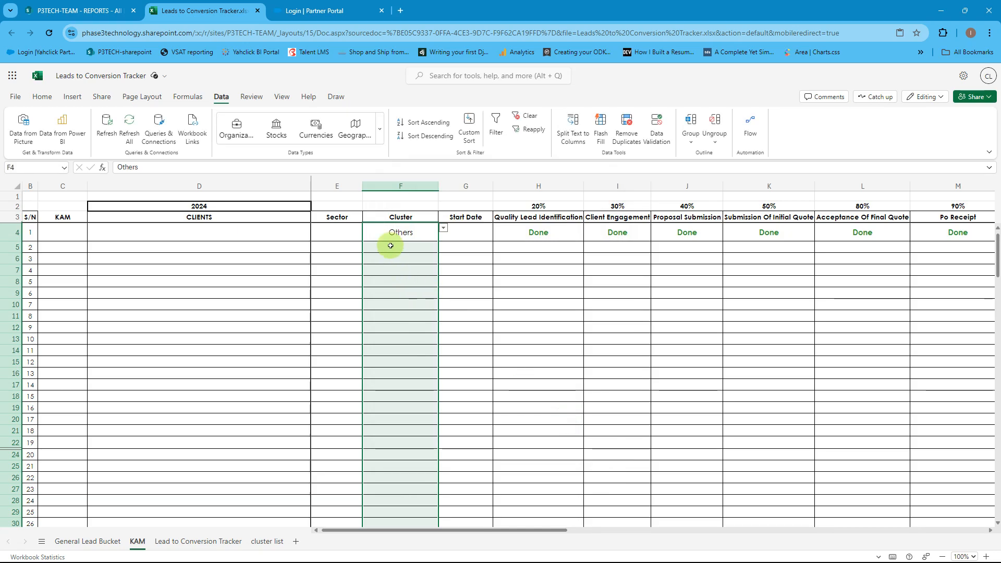
- Add a new sheet between Lead to Conversion Tracker and cluster list, and name it sectors
{"action": "left_click_drag", "start_coordinate": [325, 232], "coordinate": [329, 460]}
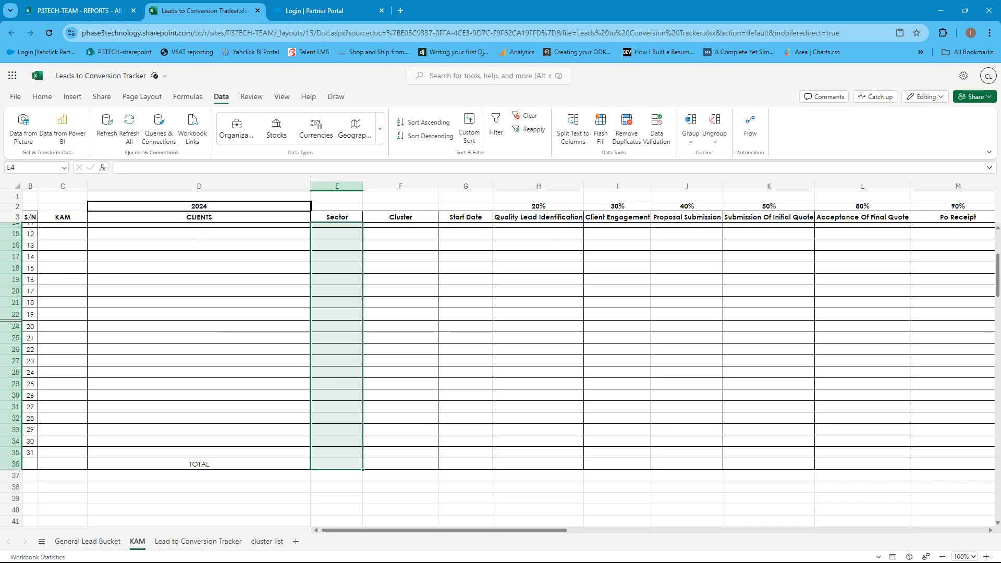
{"action": "left_click", "coordinate": [296, 543]}
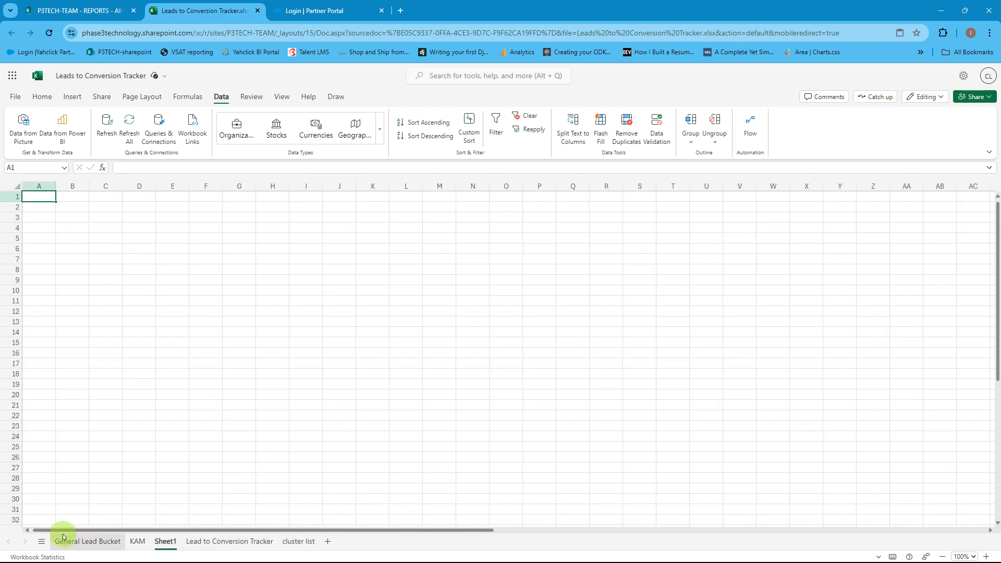
{"action": "left_click_drag", "start_coordinate": [162, 546], "coordinate": [261, 543]}
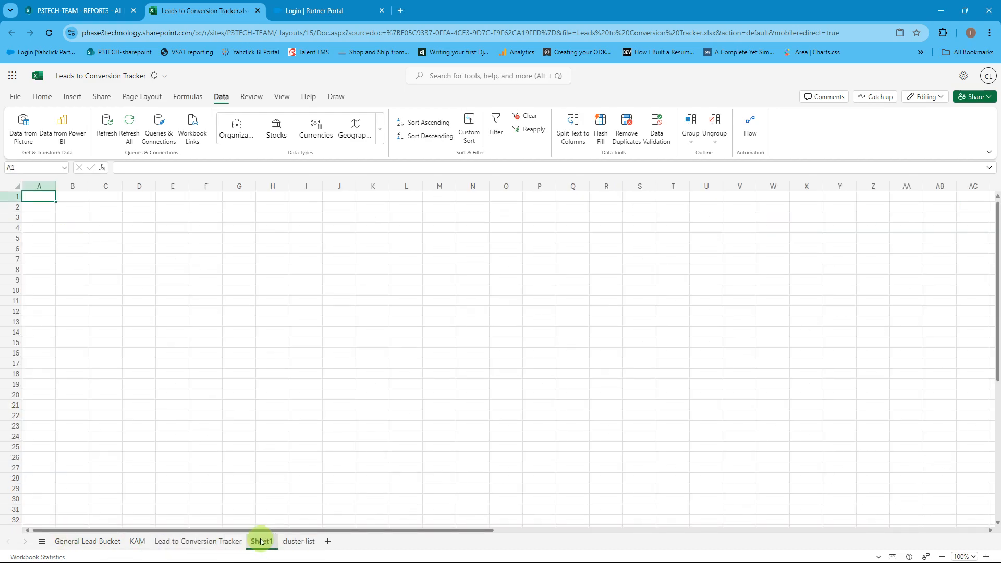
{"action": "left_click", "coordinate": [290, 543]}
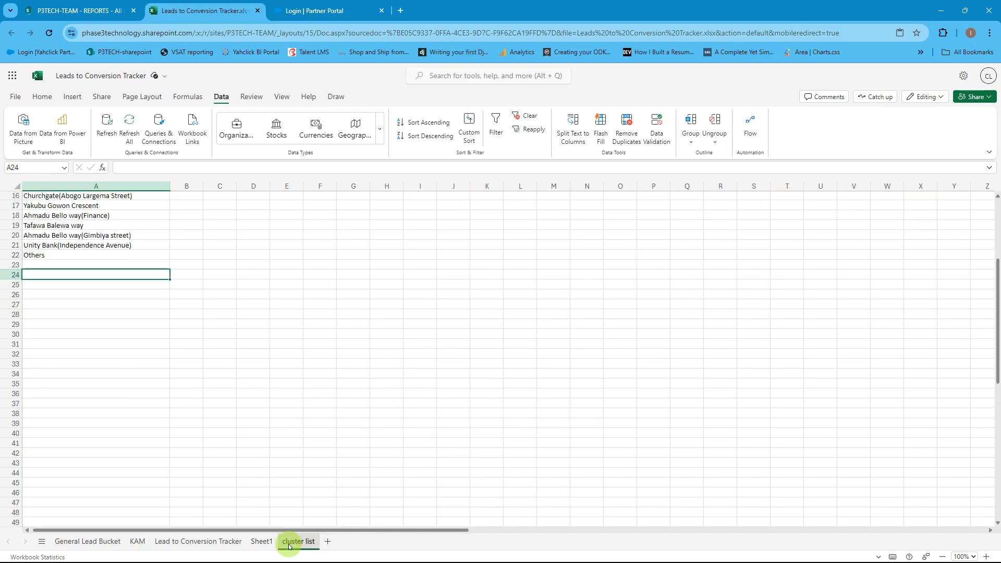
{"action": "scroll", "coordinate": [208, 357], "scroll_direction": "up", "scroll_amount": 5}
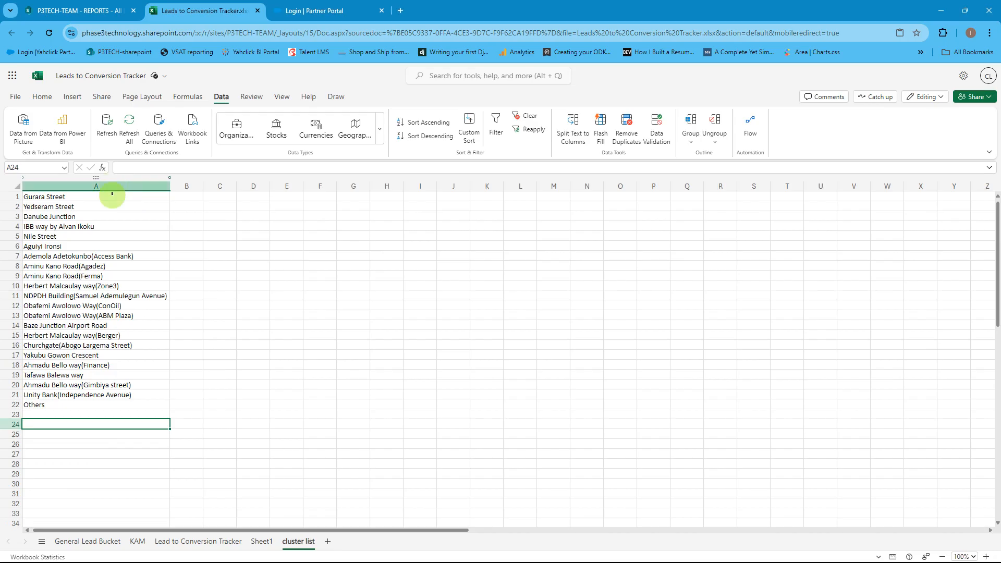
{"action": "left_click", "coordinate": [263, 543]}
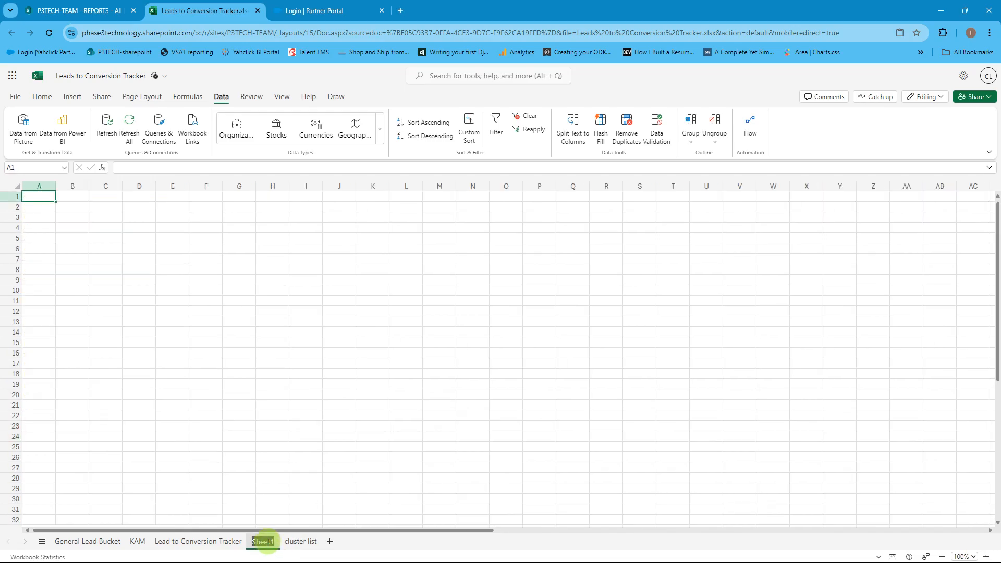
{"action": "type", "text": "sectors"}
- Apply a List validation to the Sector cells E4:E35 on the KAM sheet with the source =sectors!$A:$A
{"action": "left_click", "coordinate": [138, 542]}
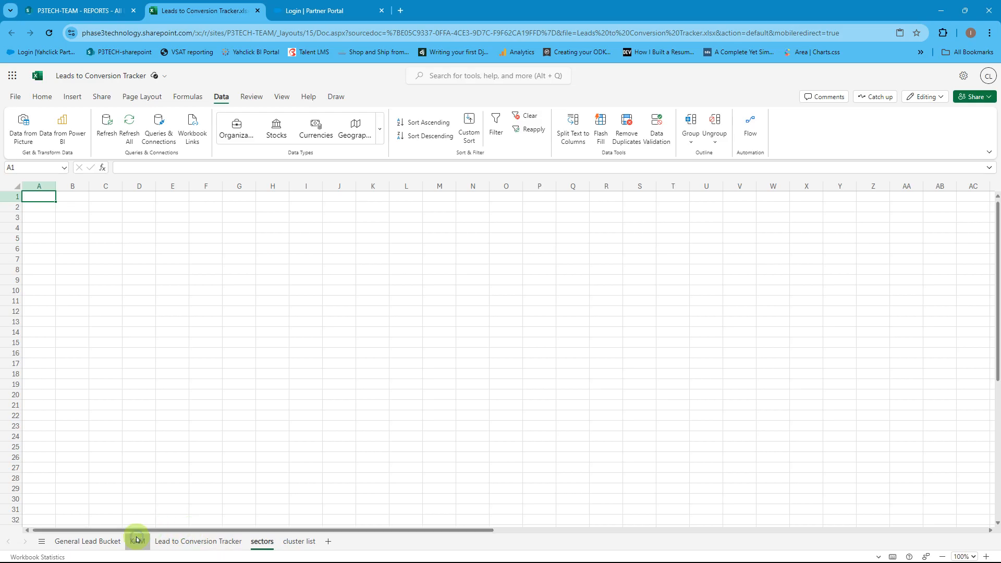
{"action": "scroll", "coordinate": [323, 295], "scroll_direction": "up", "scroll_amount": 4}
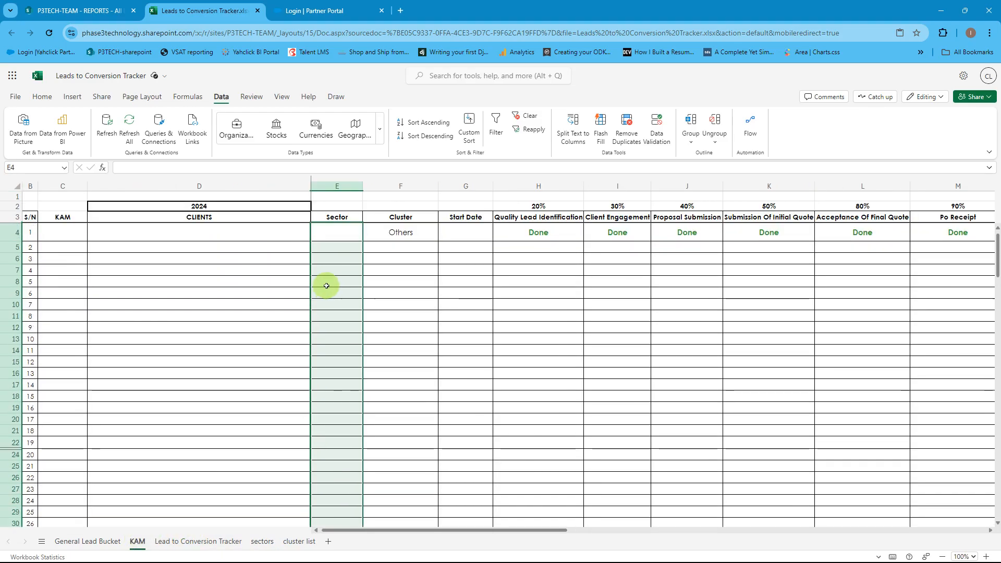
{"action": "scroll", "coordinate": [333, 491], "scroll_direction": "down", "scroll_amount": 10}
{"action": "scroll", "coordinate": [336, 446], "scroll_direction": "up", "scroll_amount": 10}
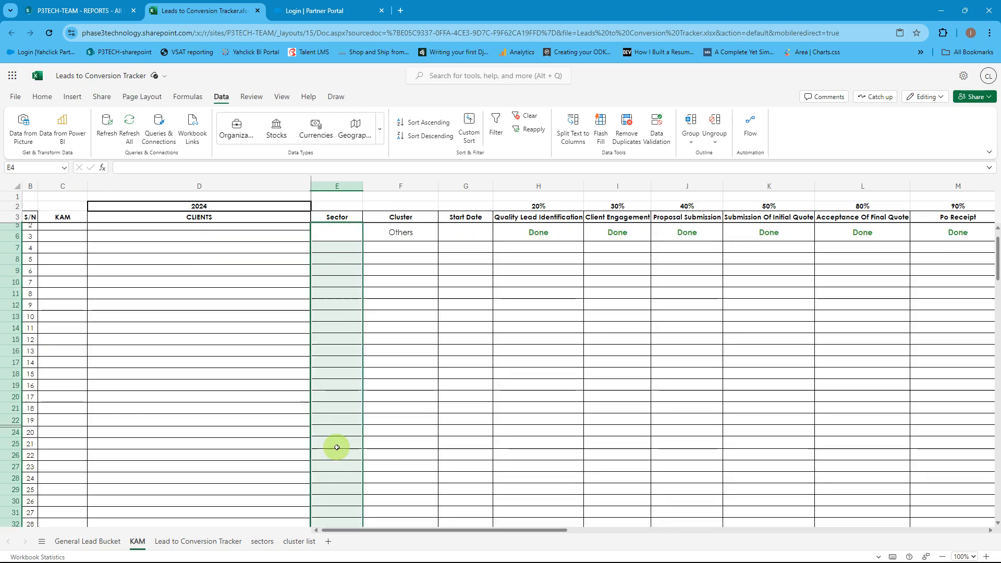
{"action": "scroll", "coordinate": [336, 520], "scroll_direction": "down", "scroll_amount": 2}
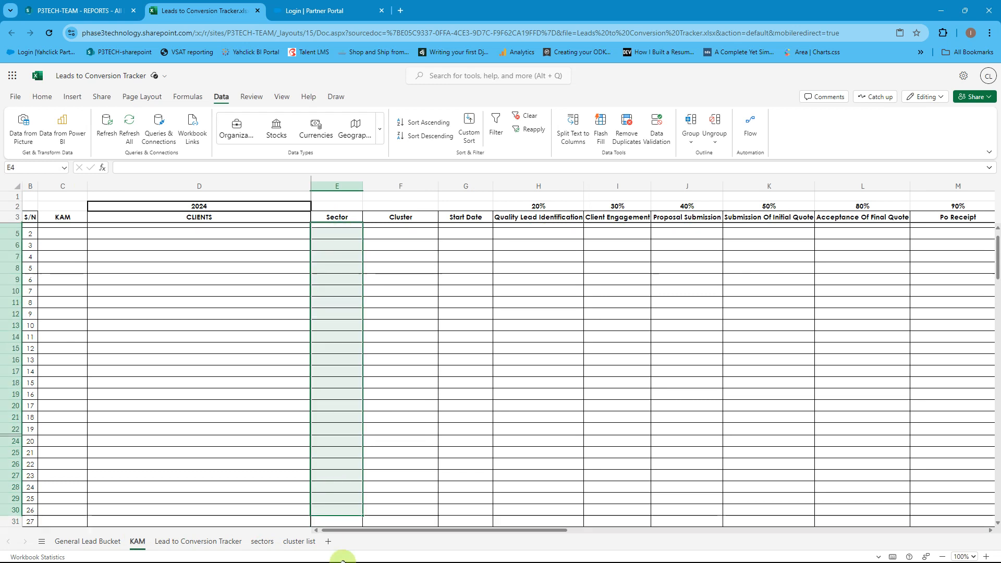
{"action": "left_click_drag", "start_coordinate": [336, 520], "coordinate": [328, 442]}
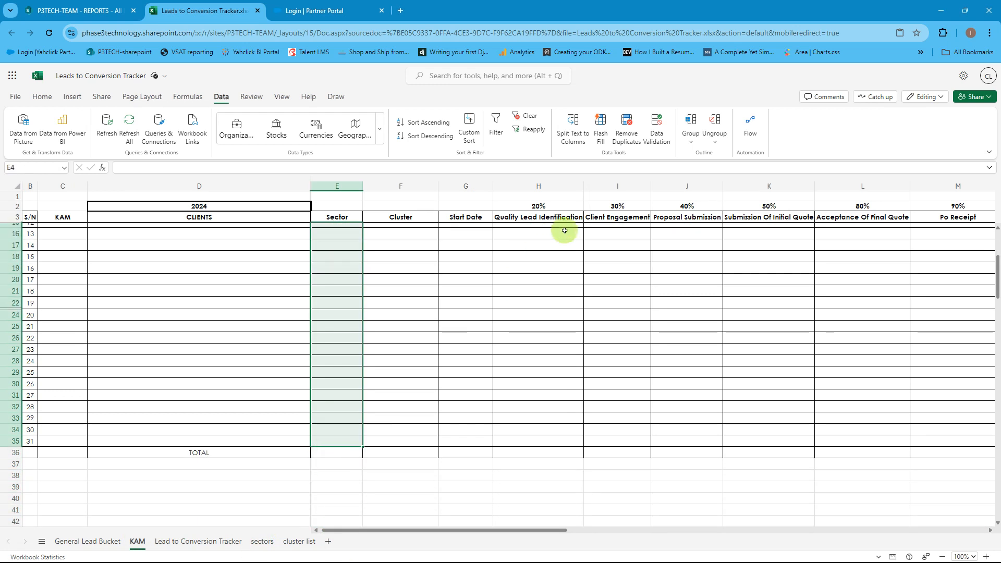
{"action": "left_click", "coordinate": [657, 127]}
{"action": "left_click", "coordinate": [442, 258]}
{"action": "left_click", "coordinate": [444, 327]}
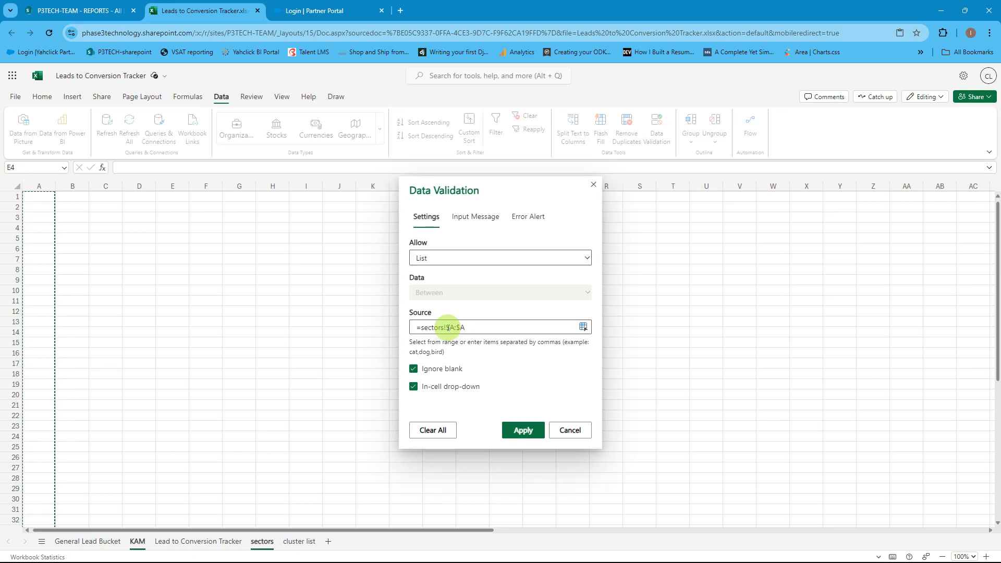
{"action": "left_click", "coordinate": [515, 429]}
{"action": "left_click", "coordinate": [347, 232]}
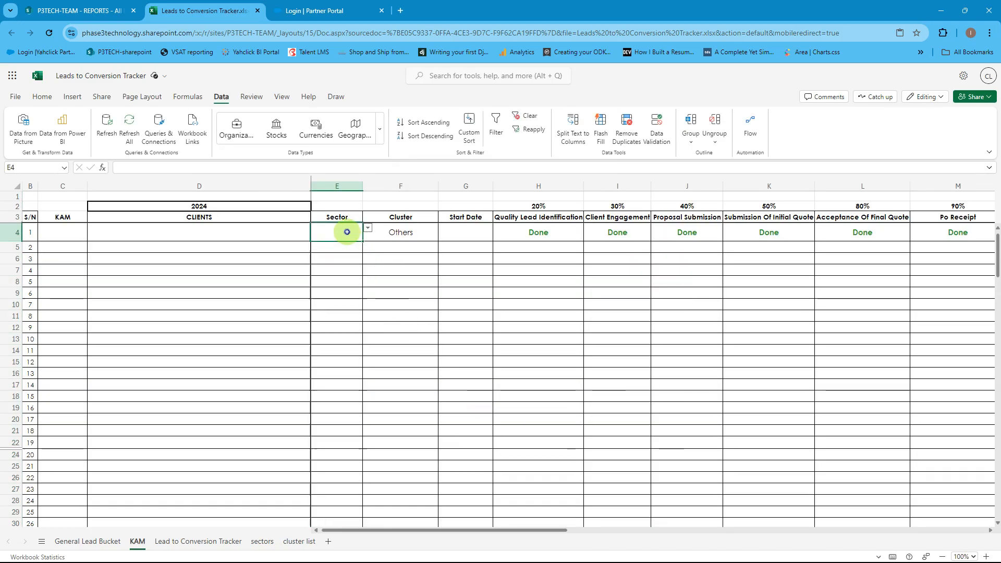
- Enter Health Care in cell A1 of the sectors sheet as the first sector option
{"action": "left_click", "coordinate": [263, 541]}
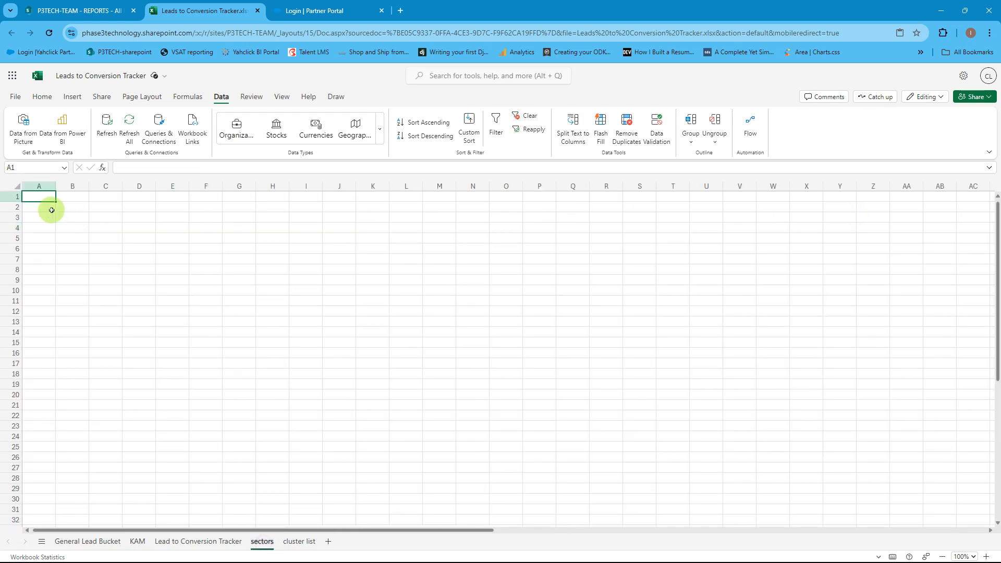
{"action": "type", "text": "Health"}
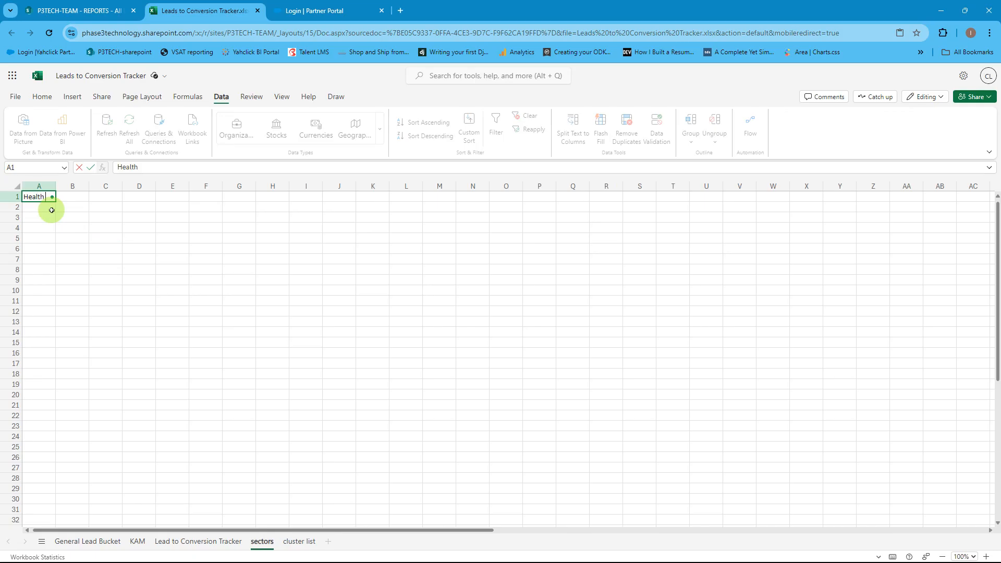
{"action": "type", "text": " Care"}
{"action": "key", "text": "Return"}
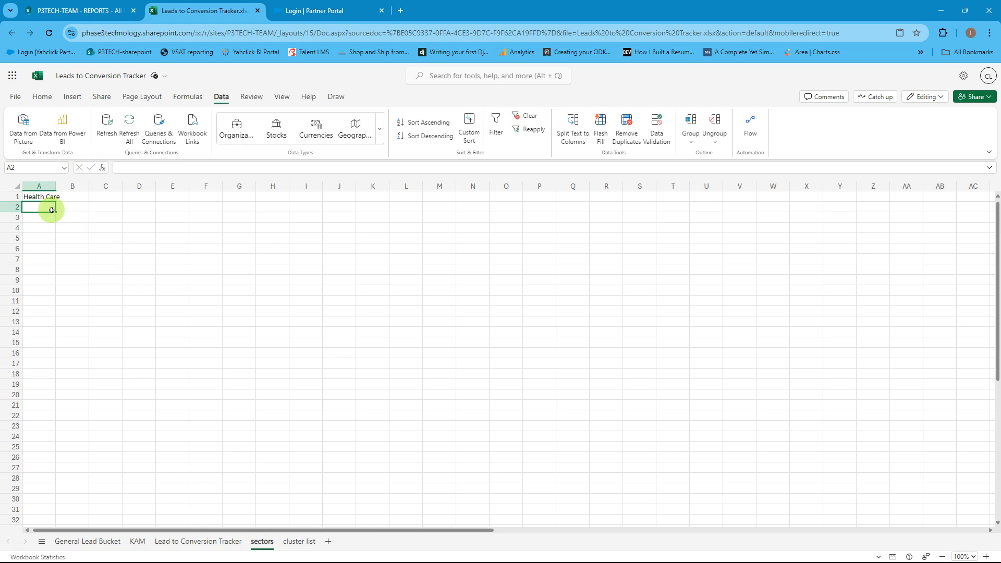
- Check the options offered by the Sector drop-down in E4 on the KAM sheet
{"action": "left_click", "coordinate": [137, 541]}
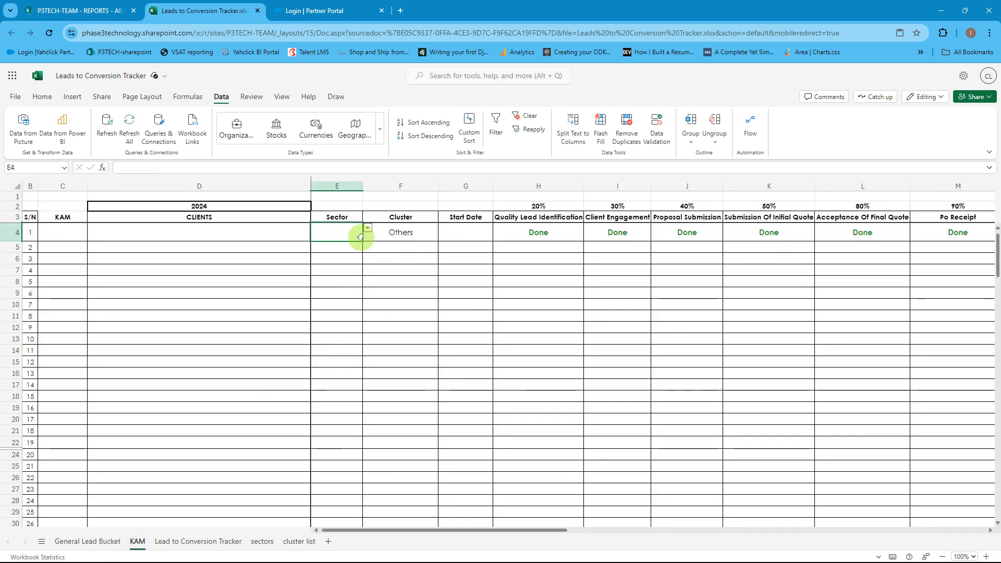
{"action": "left_click", "coordinate": [368, 228]}
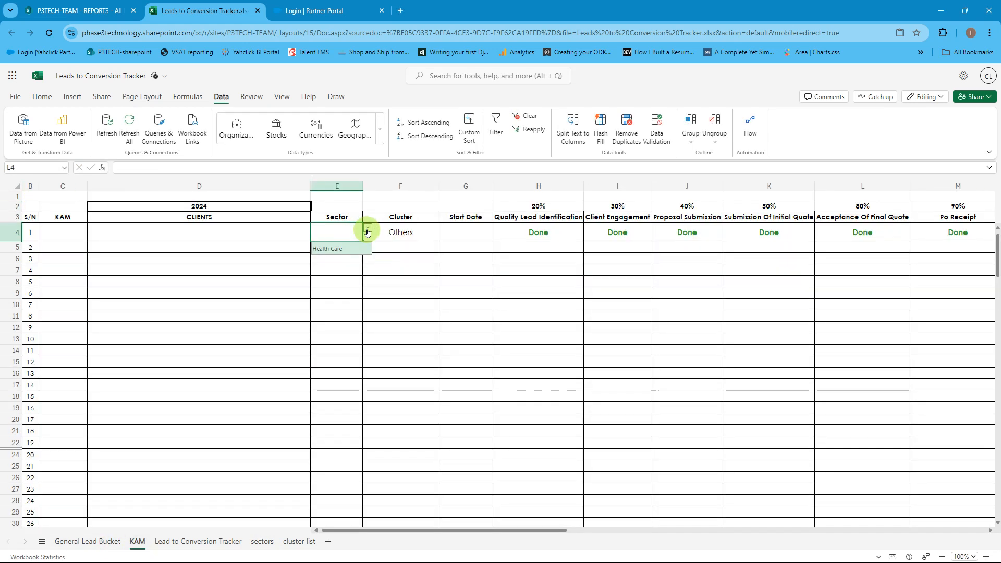
{"action": "left_click", "coordinate": [338, 277]}
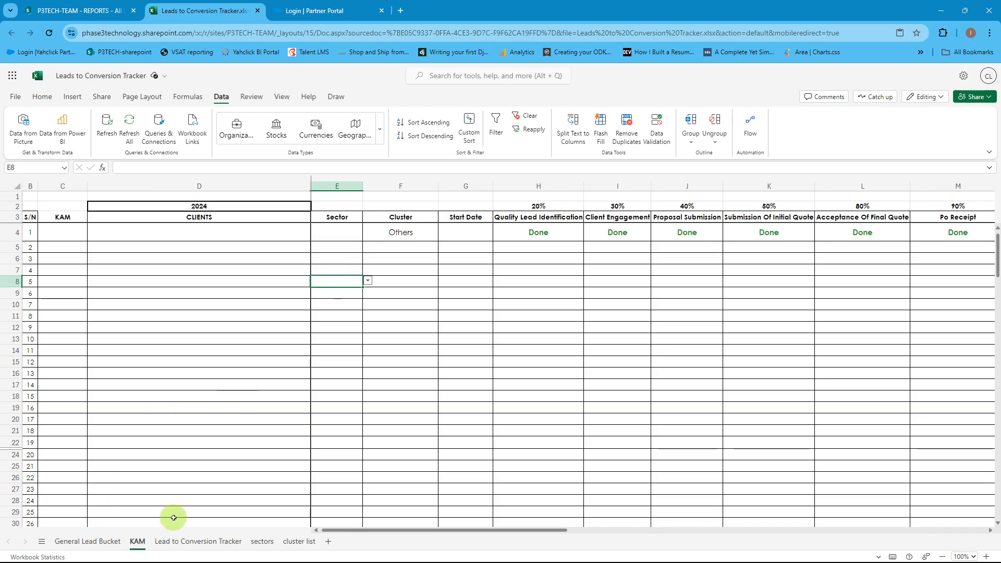
{"action": "left_click", "coordinate": [333, 236]}
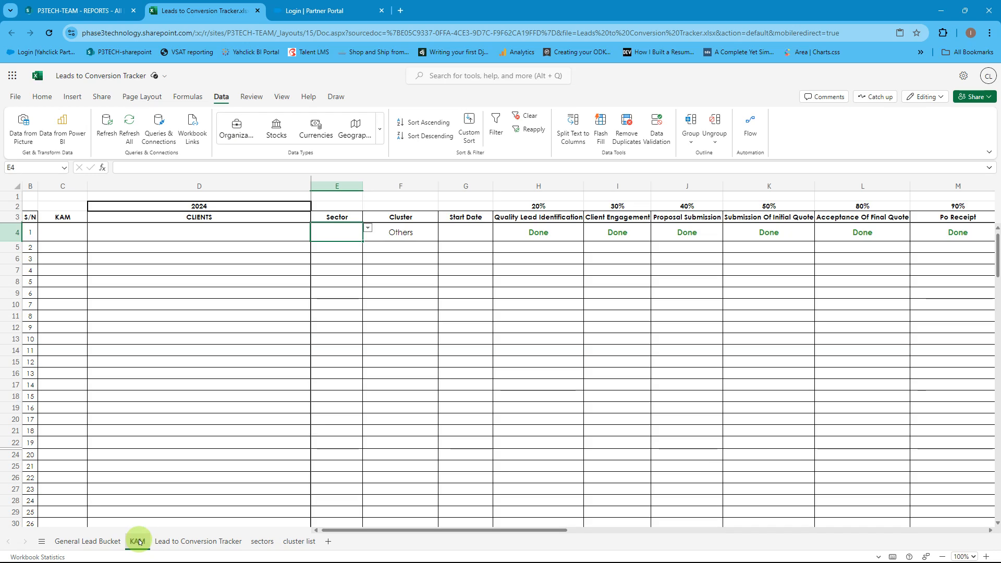
- Select H4:O28 on the KAM sheet and open the sheet protection settings
{"action": "left_click_drag", "start_coordinate": [376, 530], "coordinate": [599, 541]}
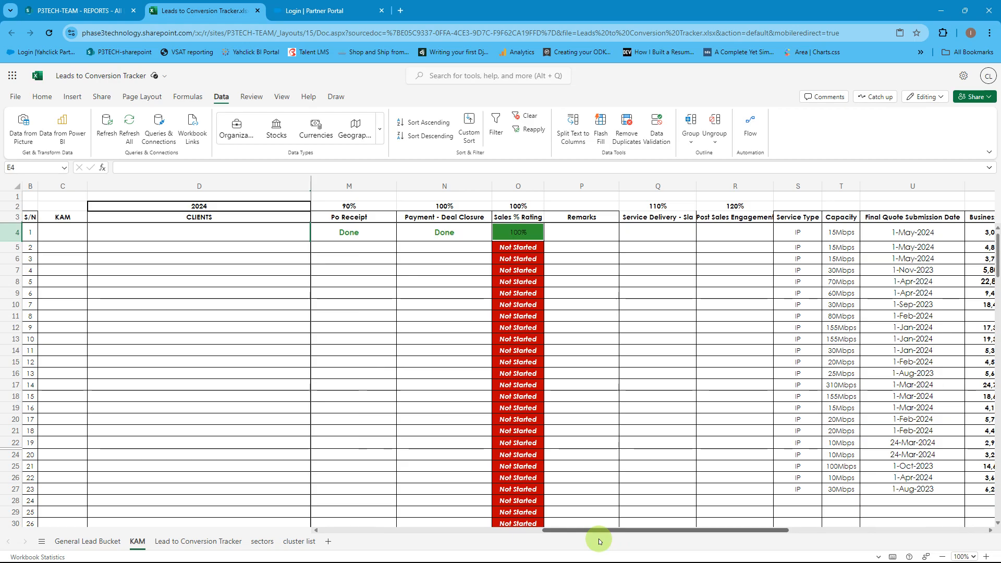
{"action": "left_click_drag", "start_coordinate": [600, 542], "coordinate": [92, 539]}
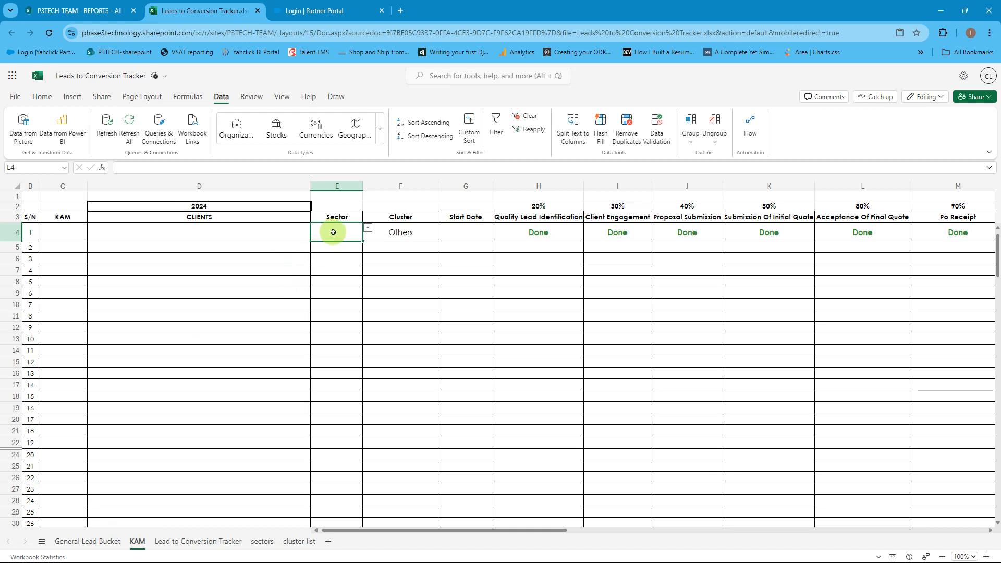
{"action": "left_click", "coordinate": [517, 236]}
{"action": "left_click_drag", "start_coordinate": [493, 530], "coordinate": [576, 537]}
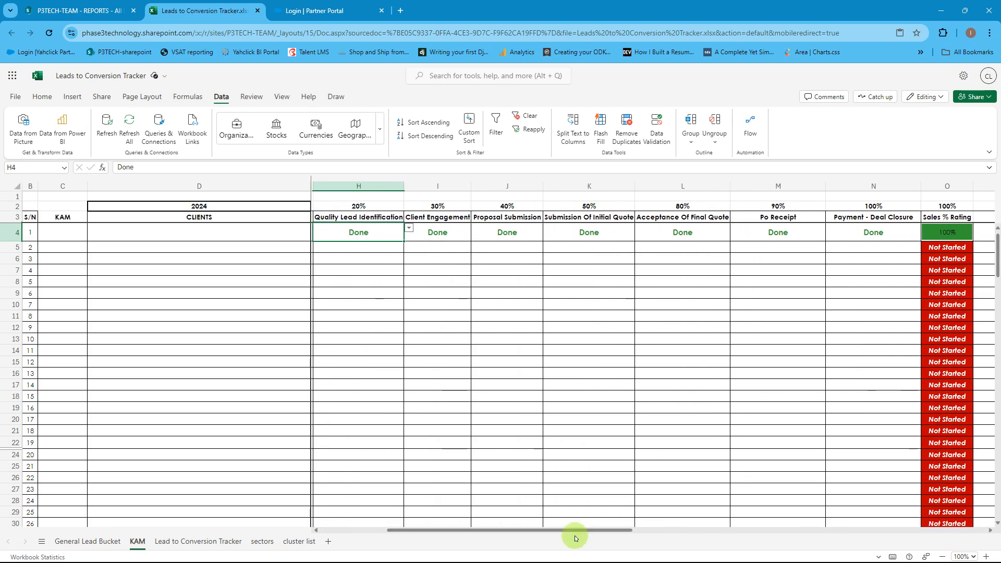
{"action": "left_click_drag", "start_coordinate": [942, 233], "coordinate": [395, 500]}
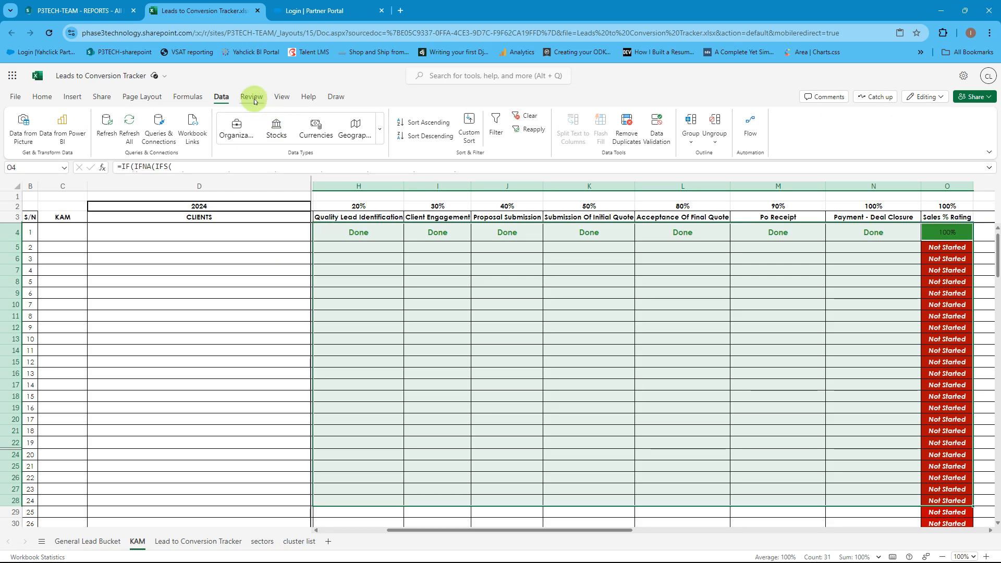
{"action": "left_click", "coordinate": [280, 98]}
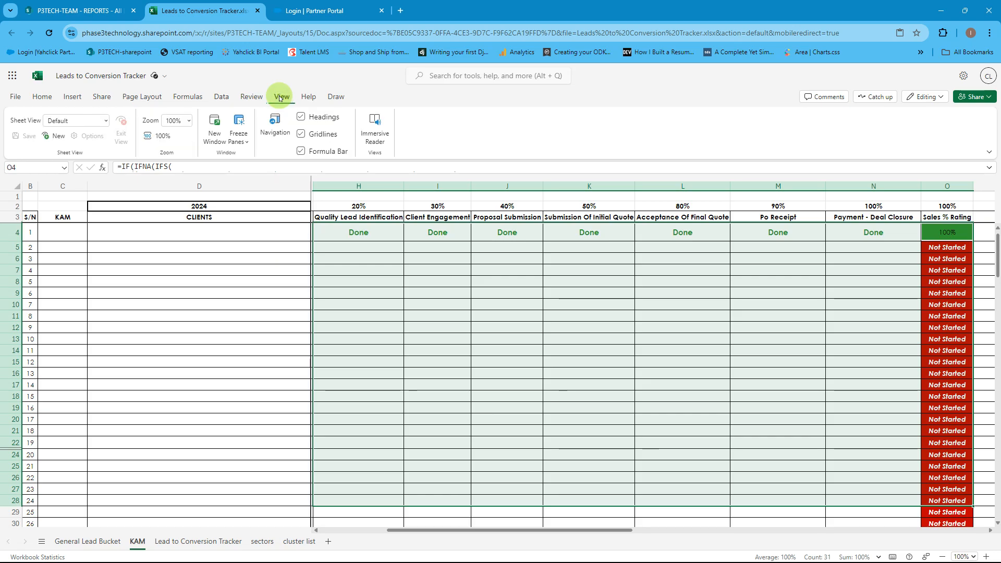
{"action": "left_click", "coordinate": [252, 99]}
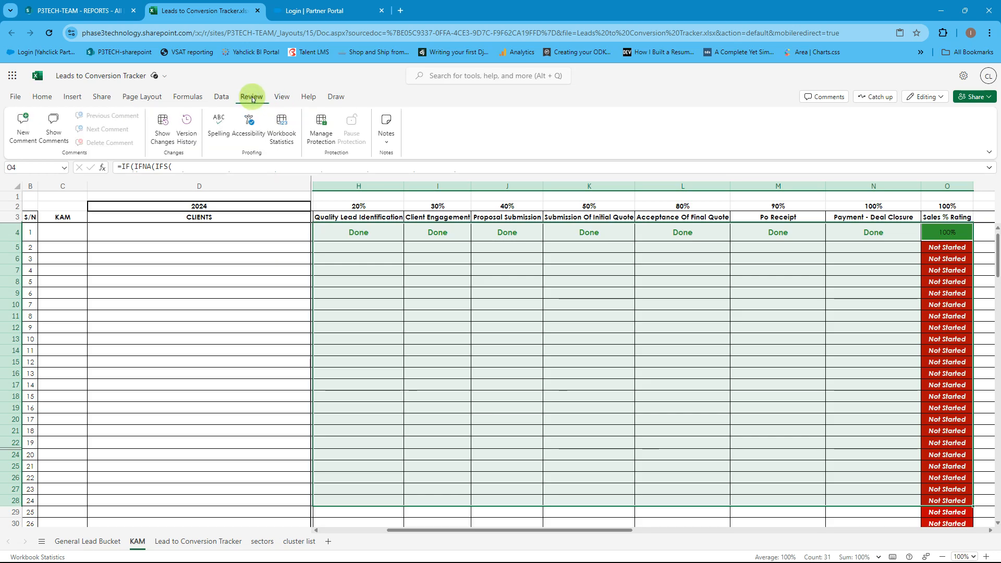
{"action": "left_click", "coordinate": [321, 126]}
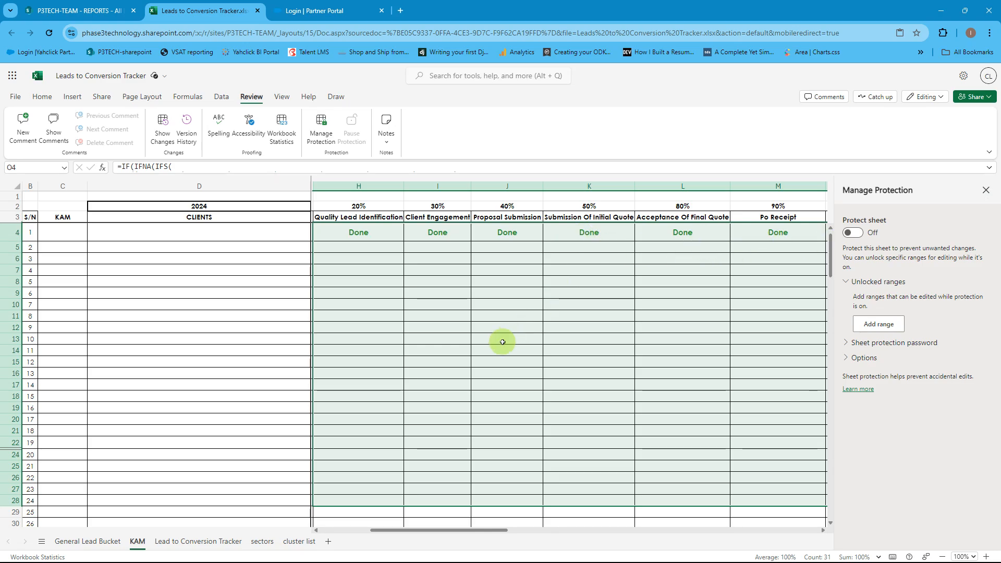
- Begin an unlocked range for the CLIENTS column, with the cell range $D:$D and the name client
{"action": "scroll", "coordinate": [503, 342], "scroll_direction": "down", "scroll_amount": 5}
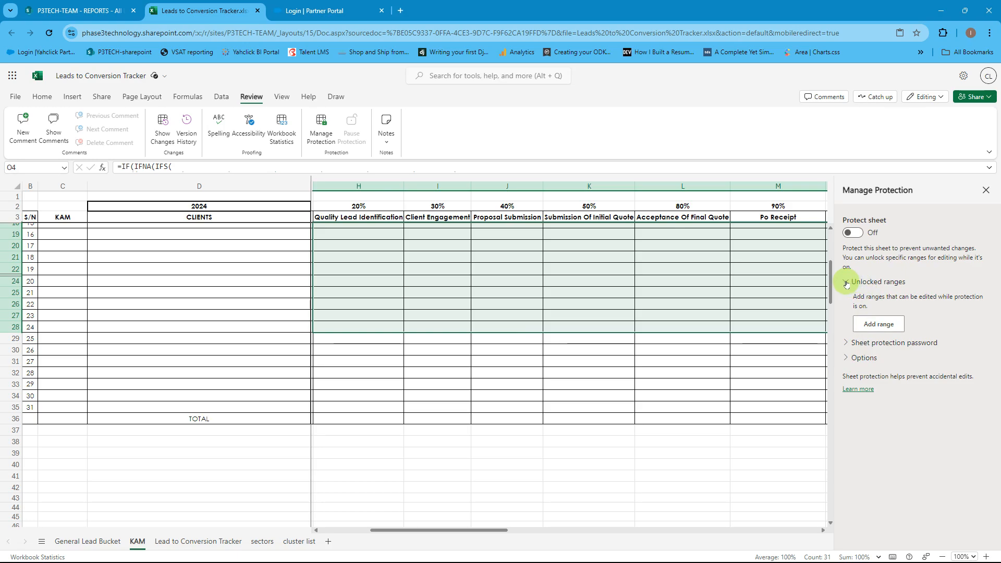
{"action": "left_click", "coordinate": [877, 324]}
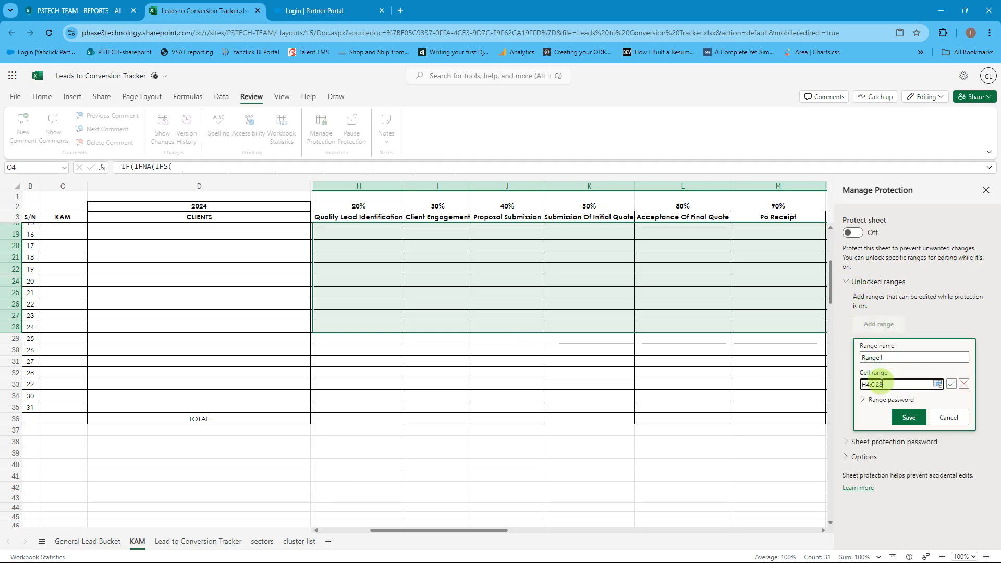
{"action": "left_click", "coordinate": [885, 384]}
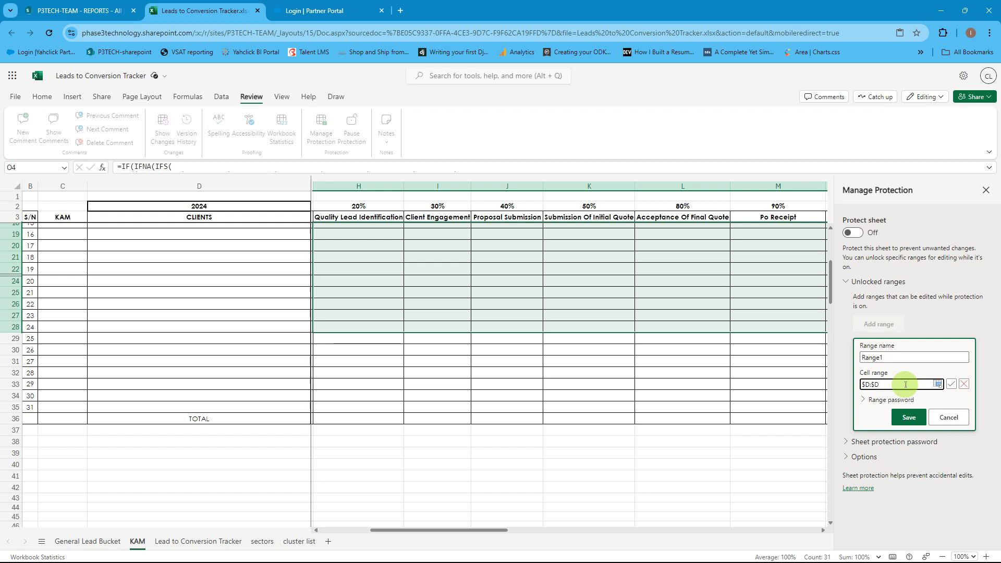
{"action": "left_click_drag", "start_coordinate": [893, 358], "coordinate": [856, 360]}
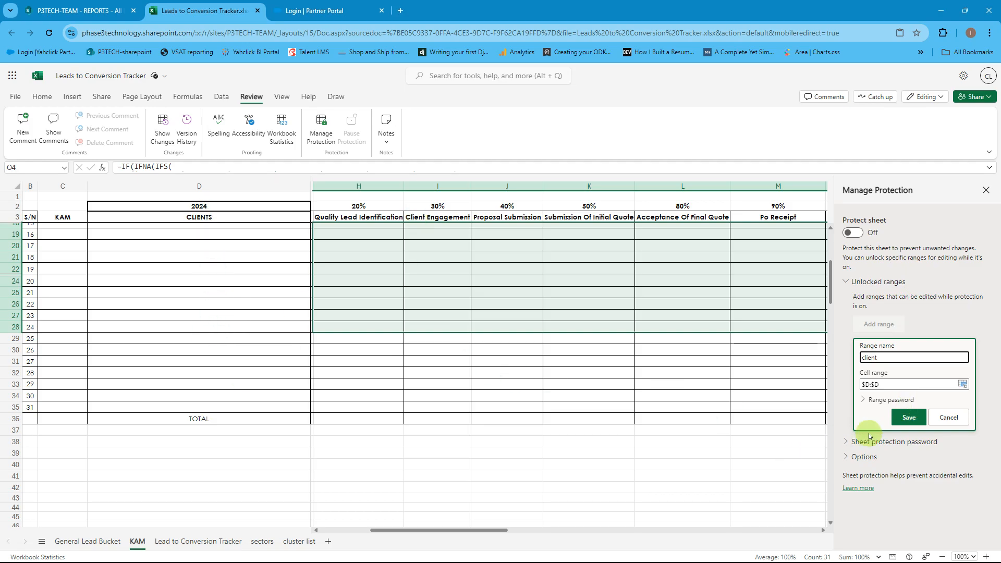
{"action": "left_click_drag", "start_coordinate": [479, 531], "coordinate": [644, 538]}
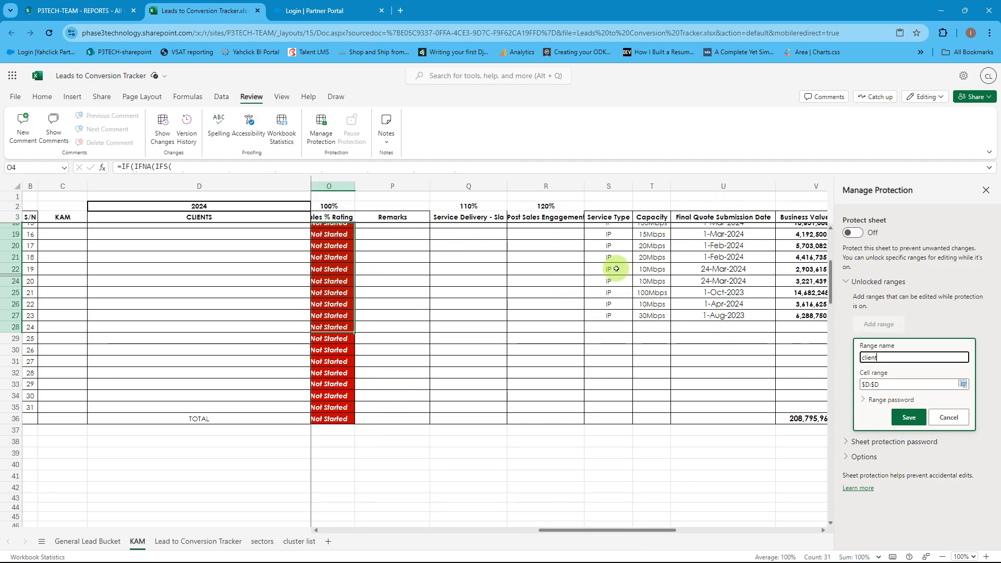
{"action": "left_click_drag", "start_coordinate": [690, 532], "coordinate": [693, 533]}
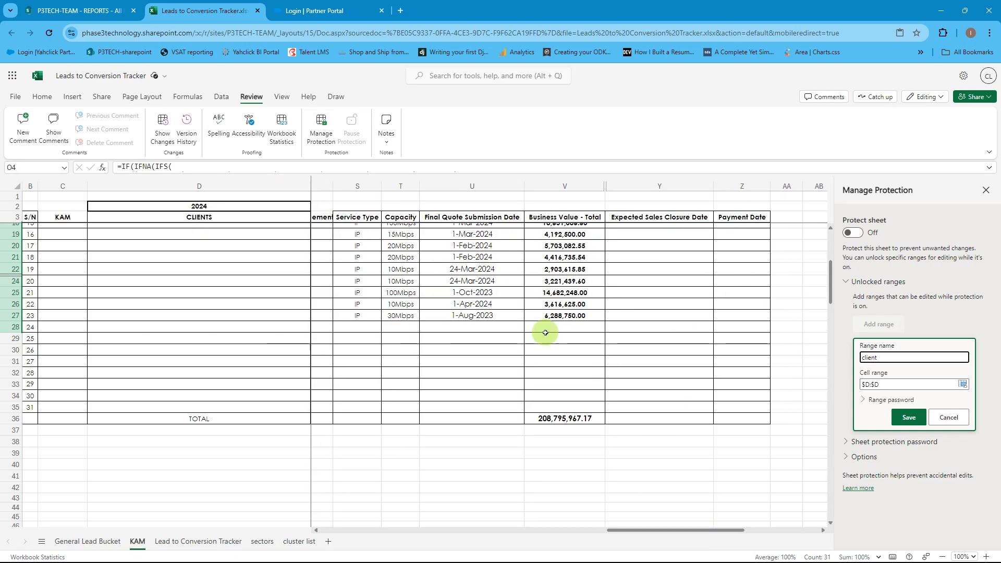
{"action": "left_click", "coordinate": [886, 385]}
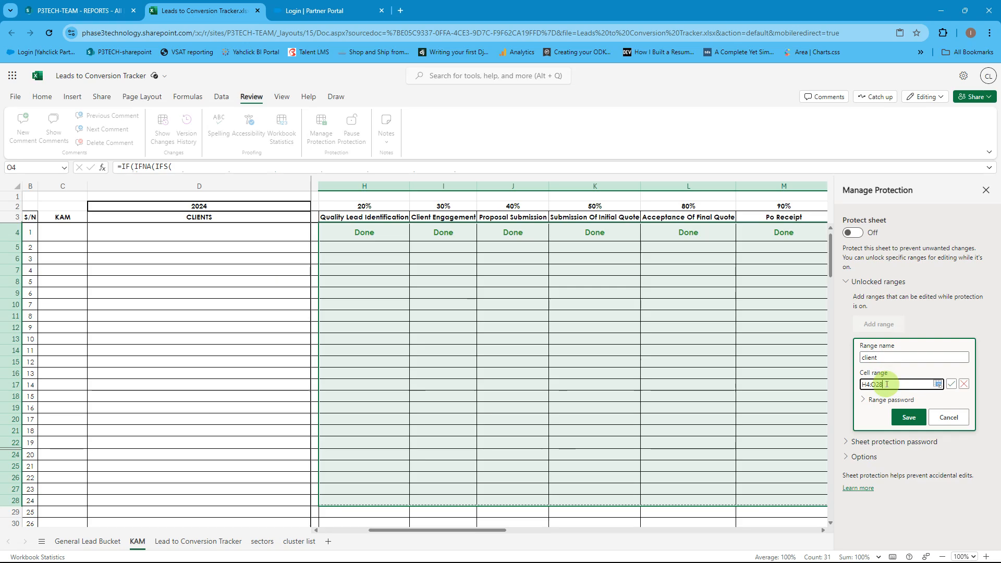
{"action": "left_click_drag", "start_coordinate": [887, 384], "coordinate": [842, 388]}
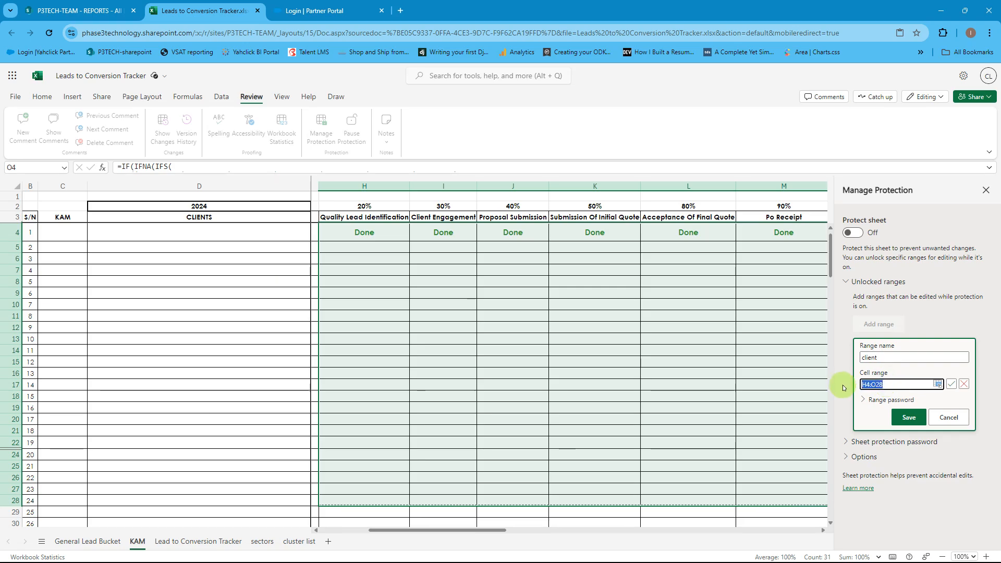
{"action": "type", "text": "$D:$D,"}
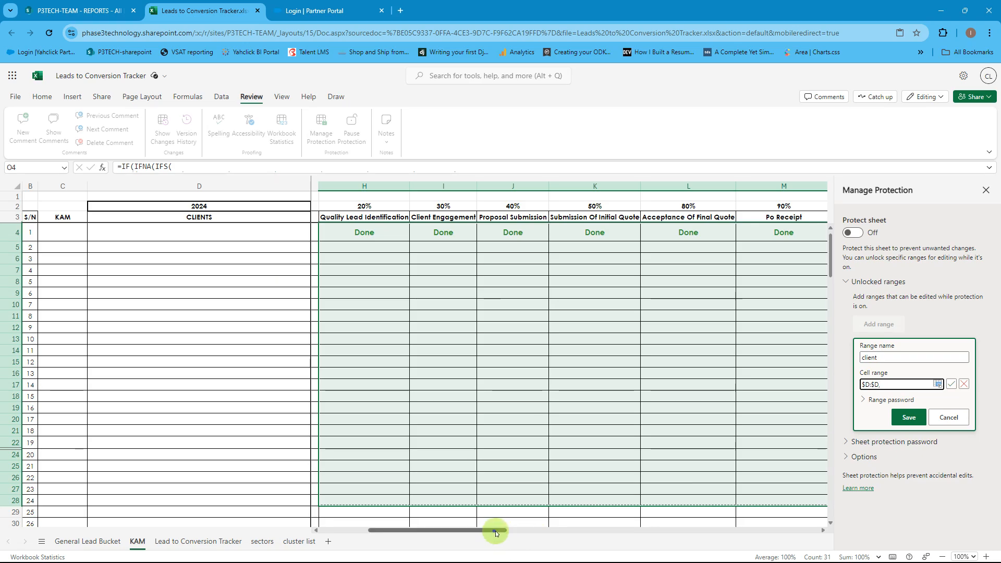
{"action": "left_click_drag", "start_coordinate": [495, 532], "coordinate": [614, 541]}
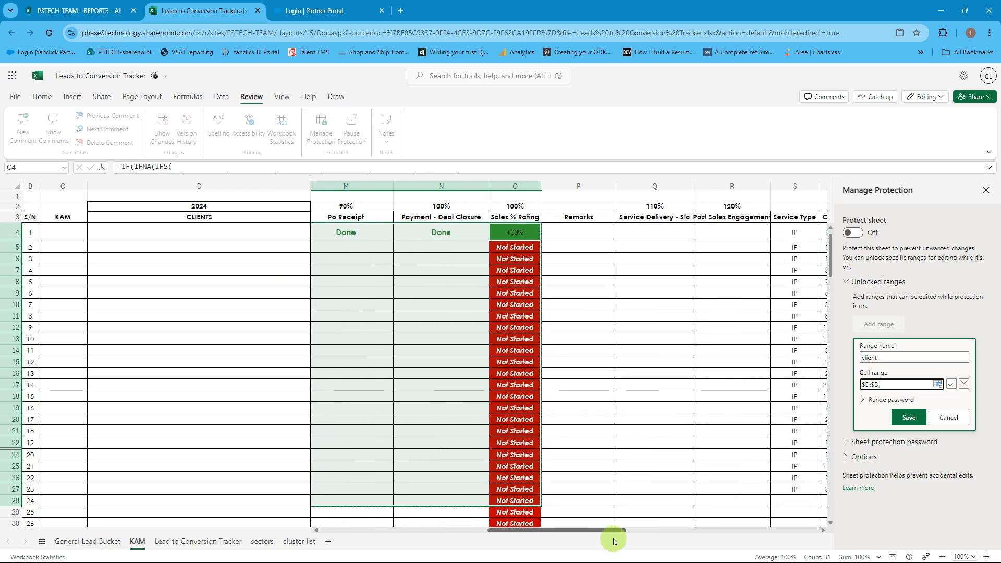
{"action": "type", "text": ","}
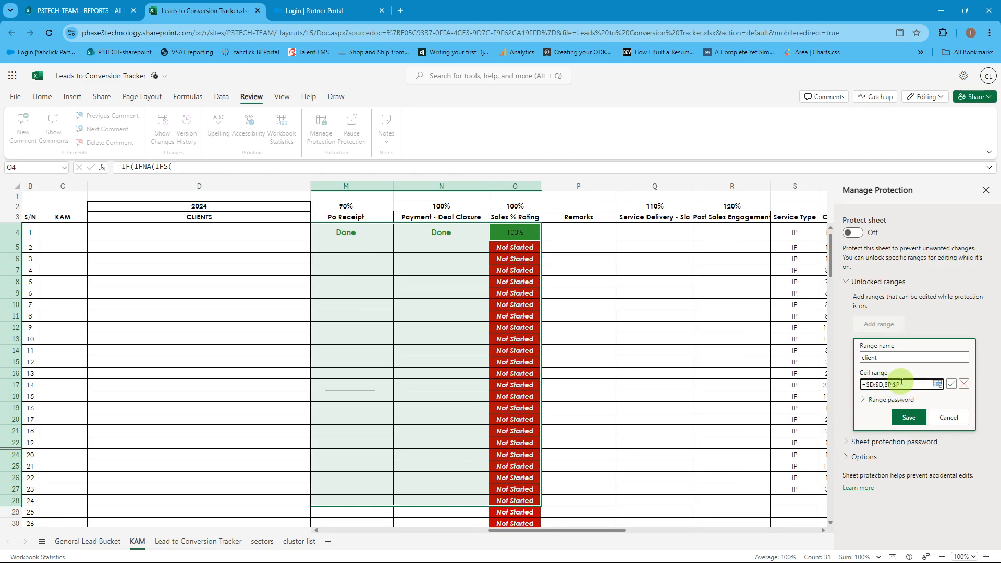
{"action": "left_click_drag", "start_coordinate": [902, 383], "coordinate": [885, 385]}
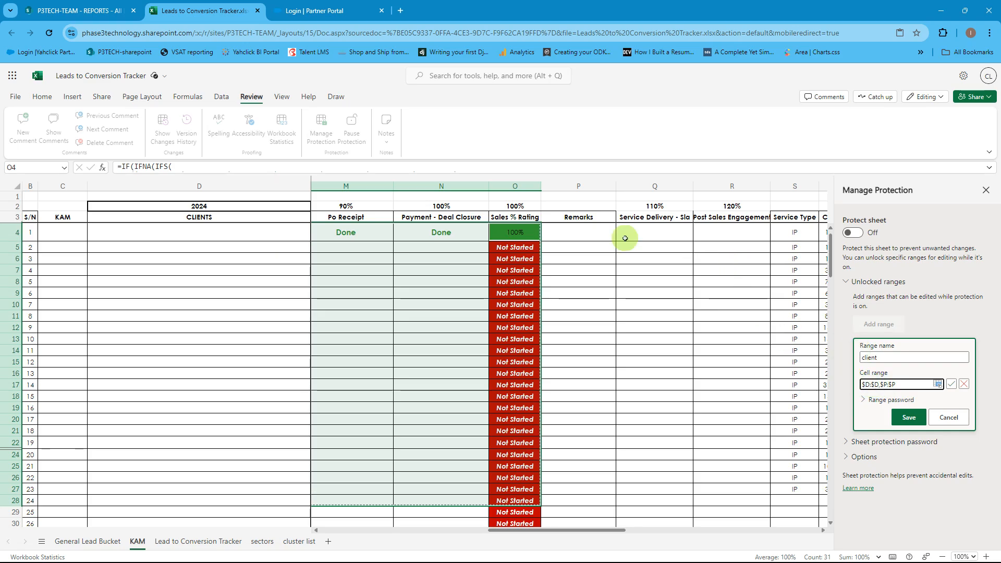
{"action": "left_click_drag", "start_coordinate": [591, 232], "coordinate": [566, 427]}
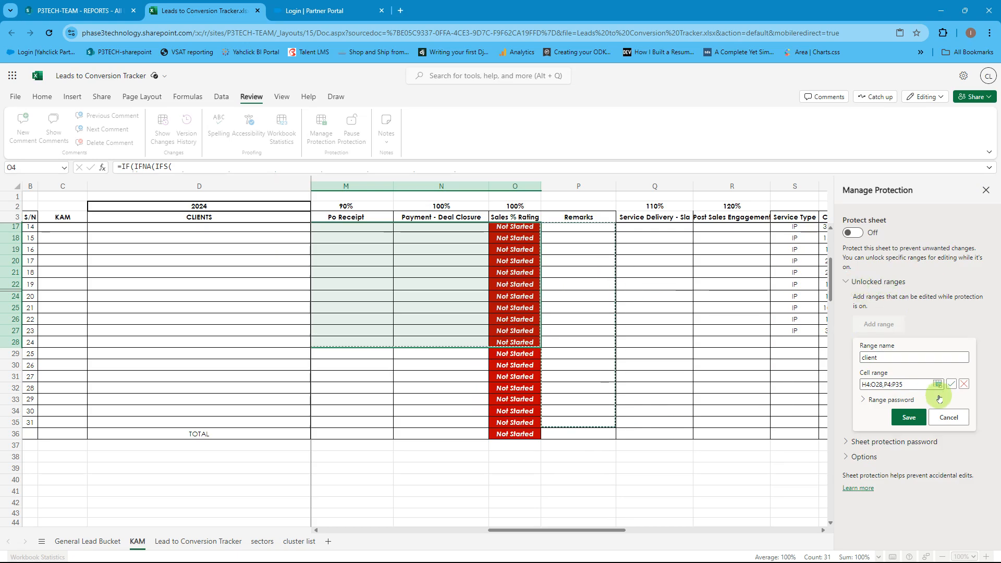
{"action": "left_click", "coordinate": [950, 418]}
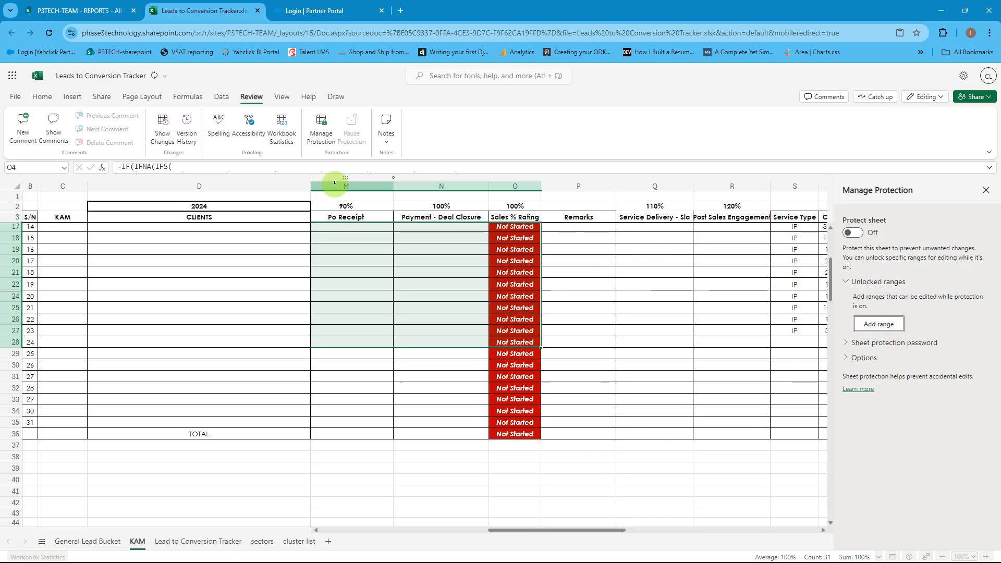
{"action": "left_click", "coordinate": [986, 190]}
{"action": "scroll", "coordinate": [558, 365], "scroll_direction": "up", "scroll_amount": 5}
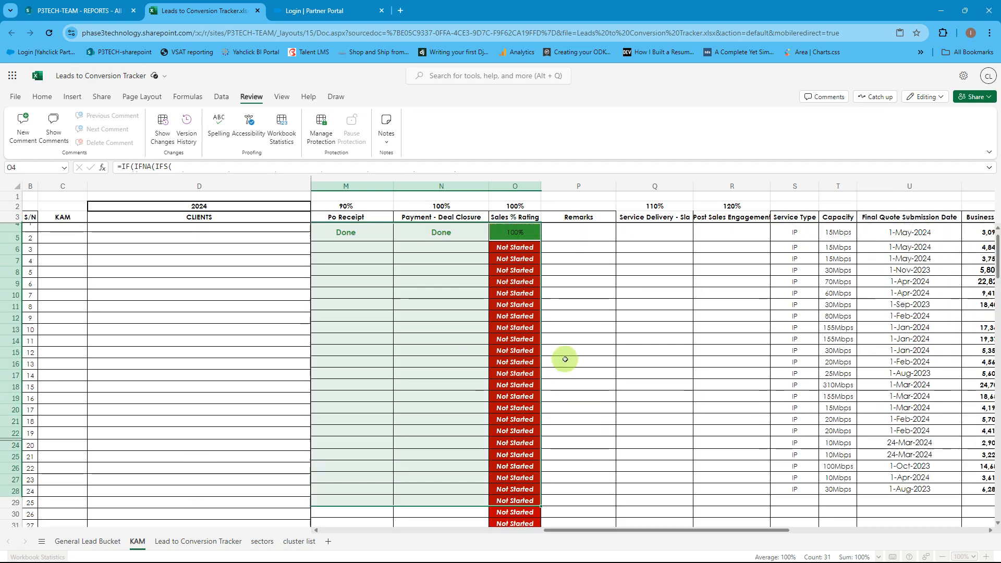
{"action": "left_click", "coordinate": [527, 237]}
{"action": "left_click_drag", "start_coordinate": [448, 233], "coordinate": [366, 502]}
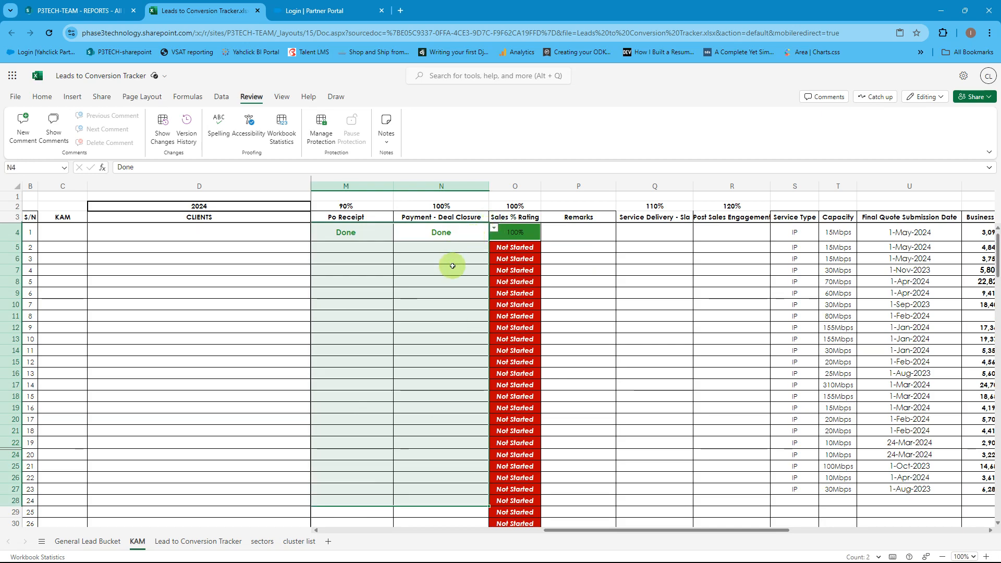
{"action": "left_click_drag", "start_coordinate": [794, 233], "coordinate": [794, 260]}
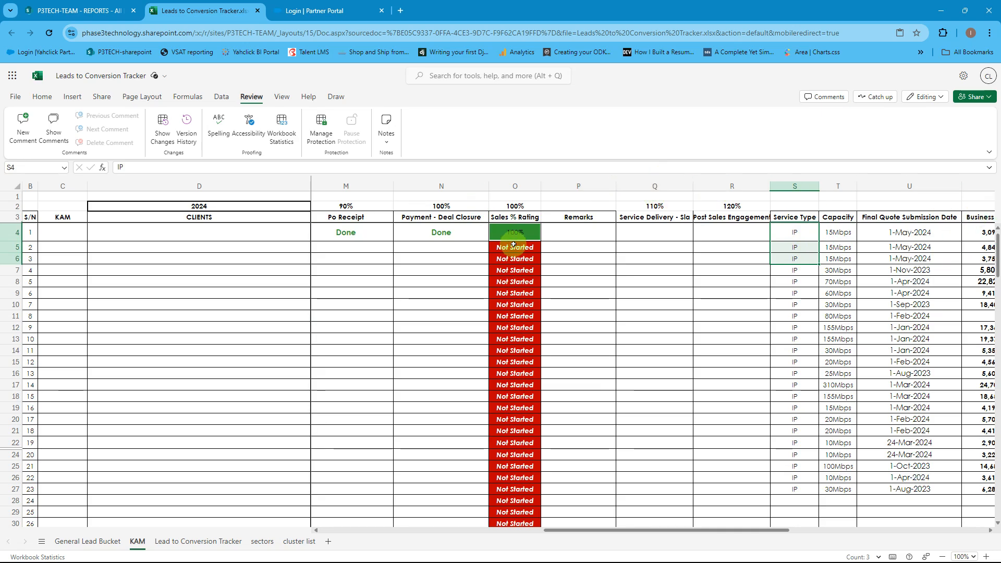
{"action": "left_click", "coordinate": [227, 248]}
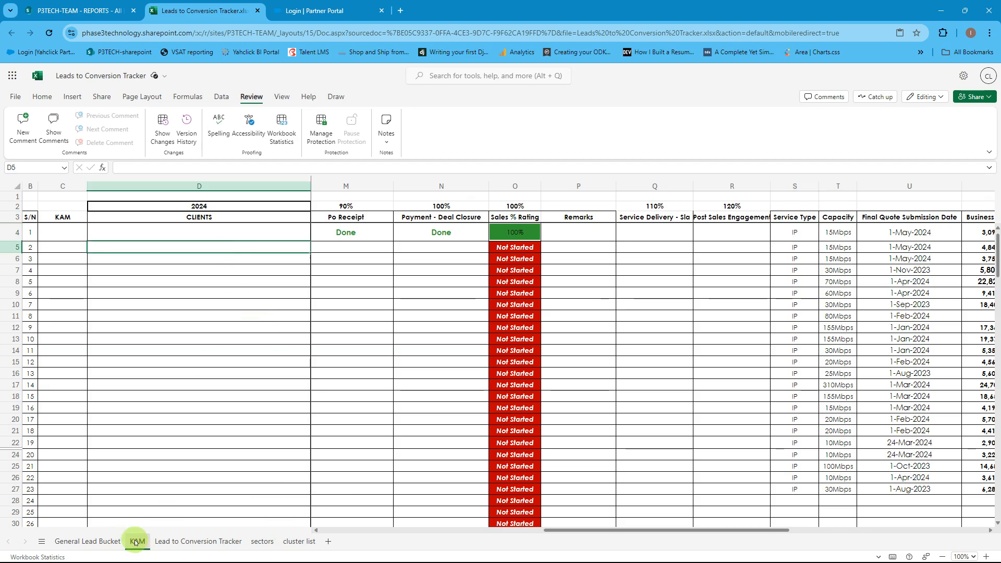
- Duplicate the KAM sheet twice to have two extra copies in the workbook
{"action": "right_click", "coordinate": [135, 543]}
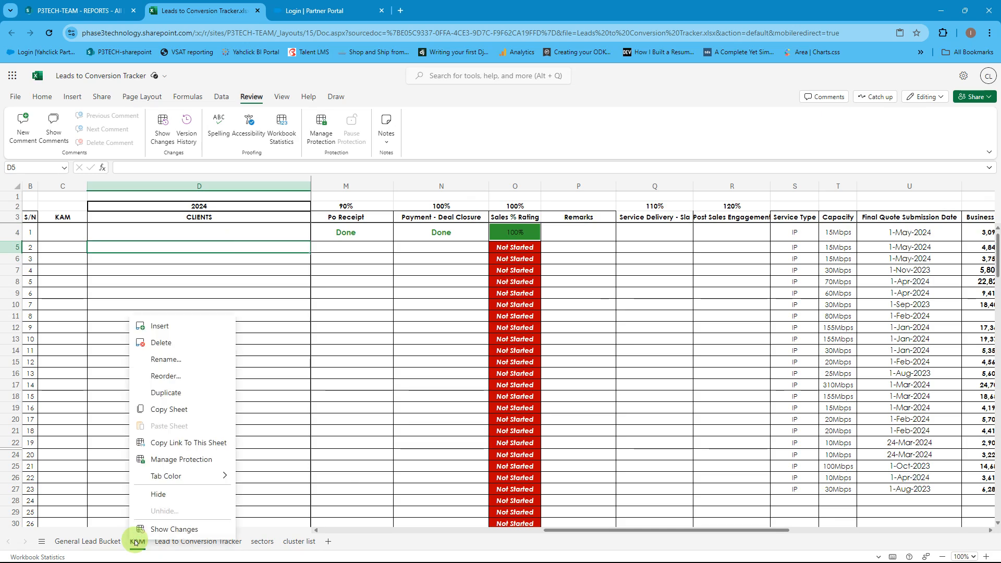
{"action": "left_click", "coordinate": [161, 394]}
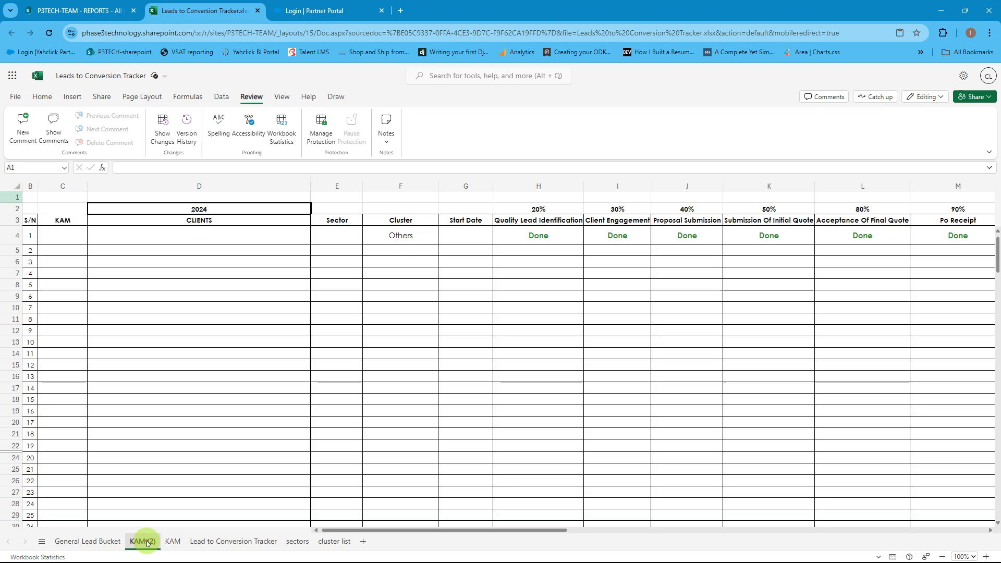
{"action": "right_click", "coordinate": [147, 543]}
{"action": "left_click", "coordinate": [190, 399]}
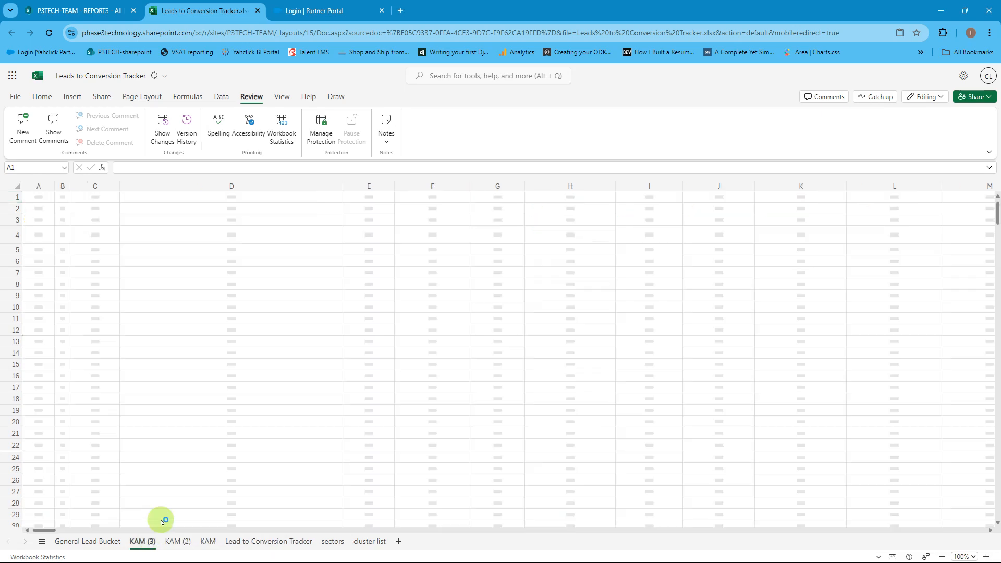
- Reorder the sheets so that KAM (3) comes directly before the original KAM sheet
{"action": "right_click", "coordinate": [140, 543]}
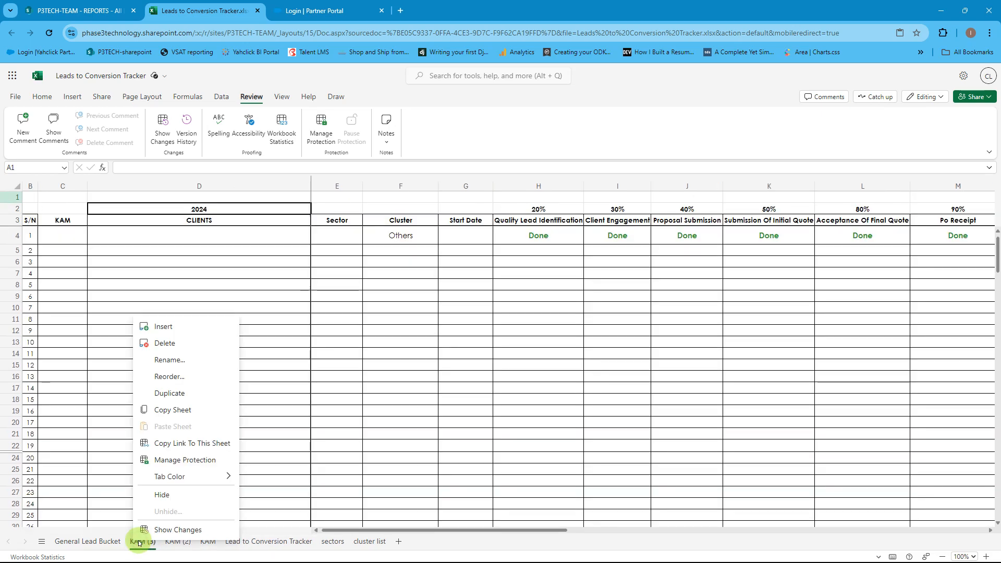
{"action": "left_click", "coordinate": [172, 376]}
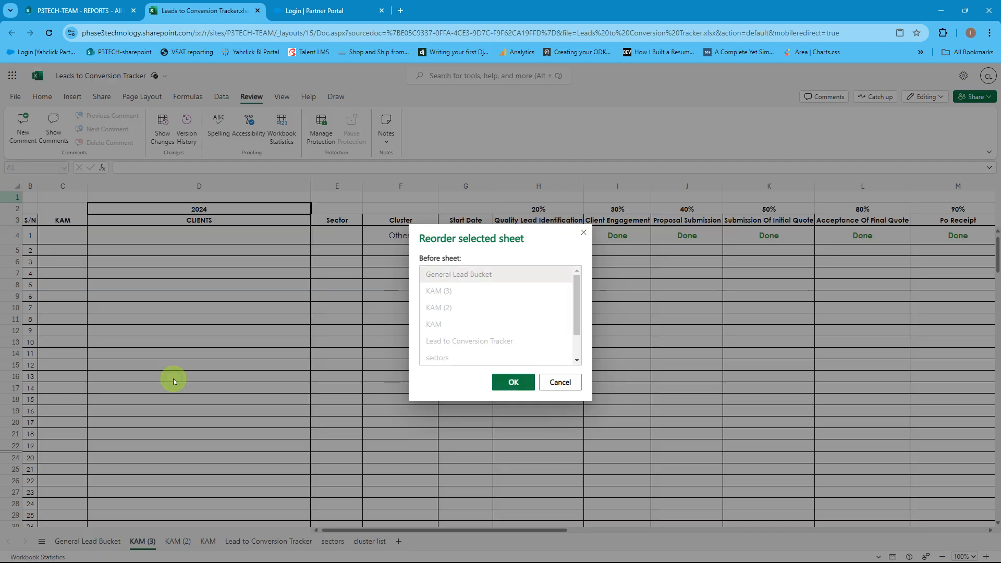
{"action": "left_click", "coordinate": [443, 325]}
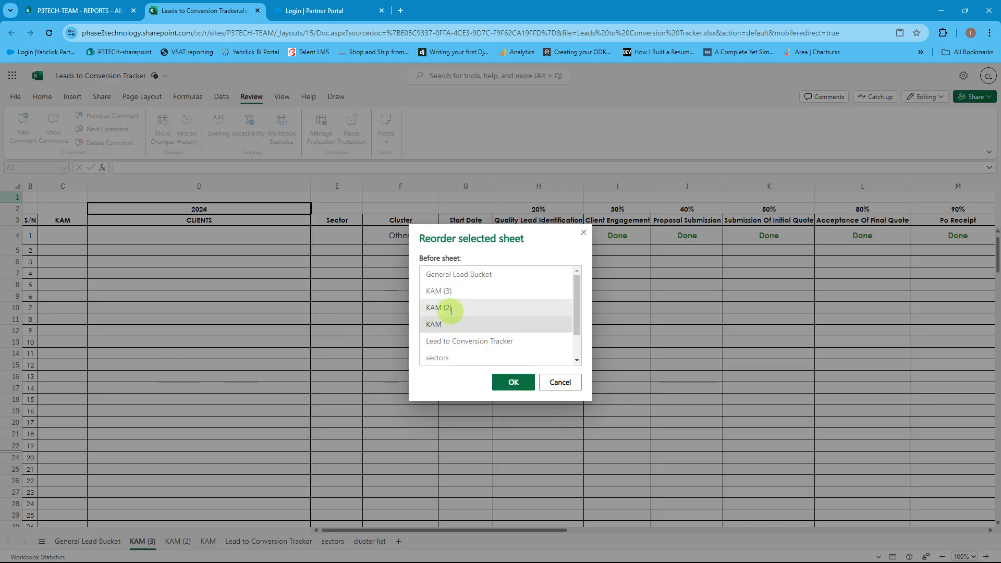
{"action": "scroll", "coordinate": [574, 351], "scroll_direction": "down", "scroll_amount": 2}
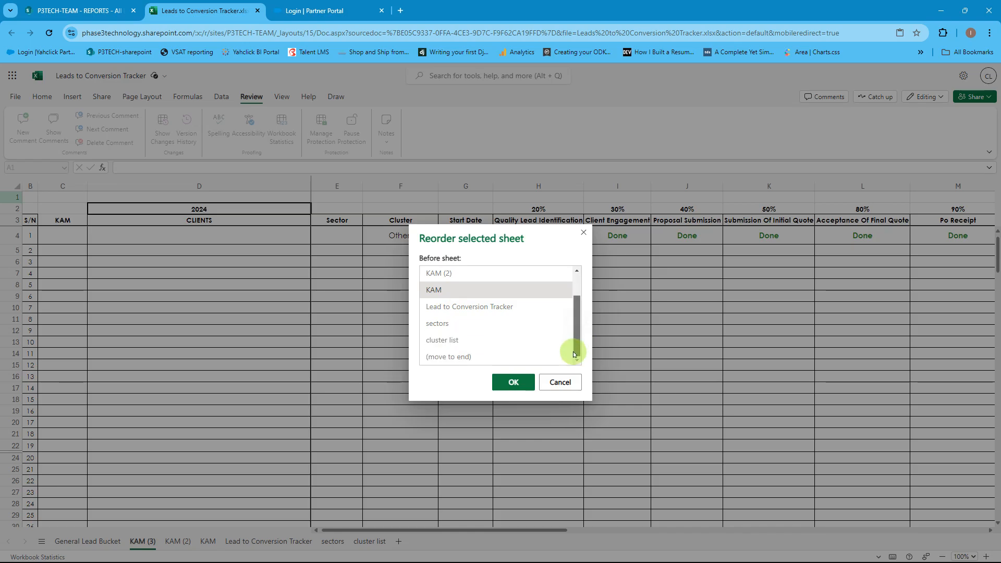
{"action": "scroll", "coordinate": [565, 336], "scroll_direction": "up", "scroll_amount": 1}
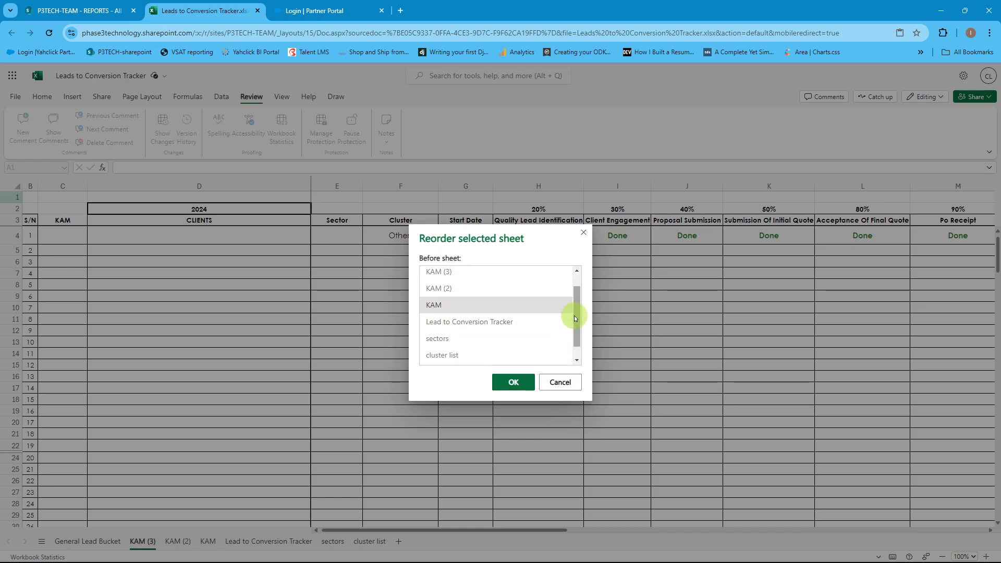
{"action": "scroll", "coordinate": [575, 337], "scroll_direction": "down", "scroll_amount": 1}
{"action": "left_click", "coordinate": [471, 357]}
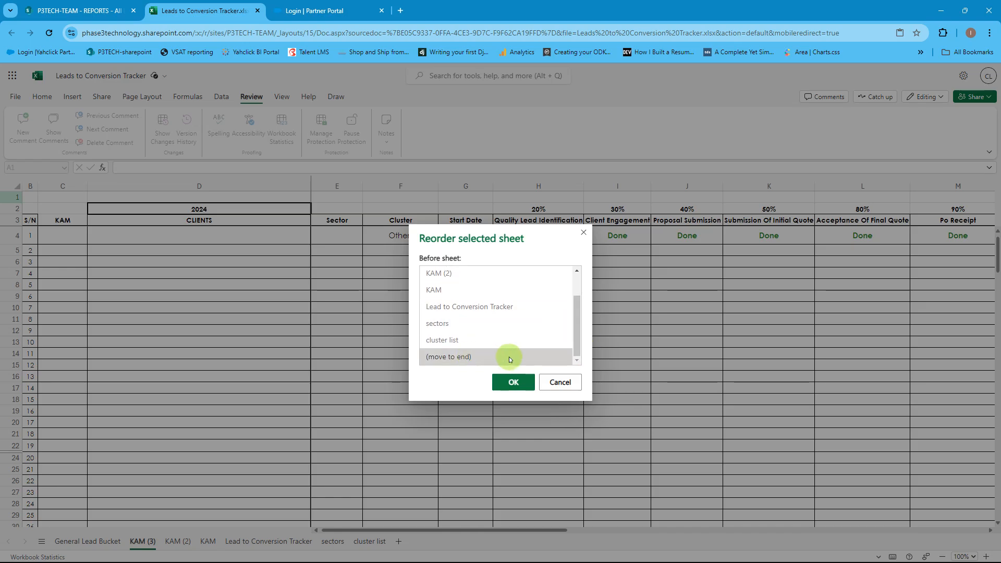
{"action": "left_click", "coordinate": [470, 292]}
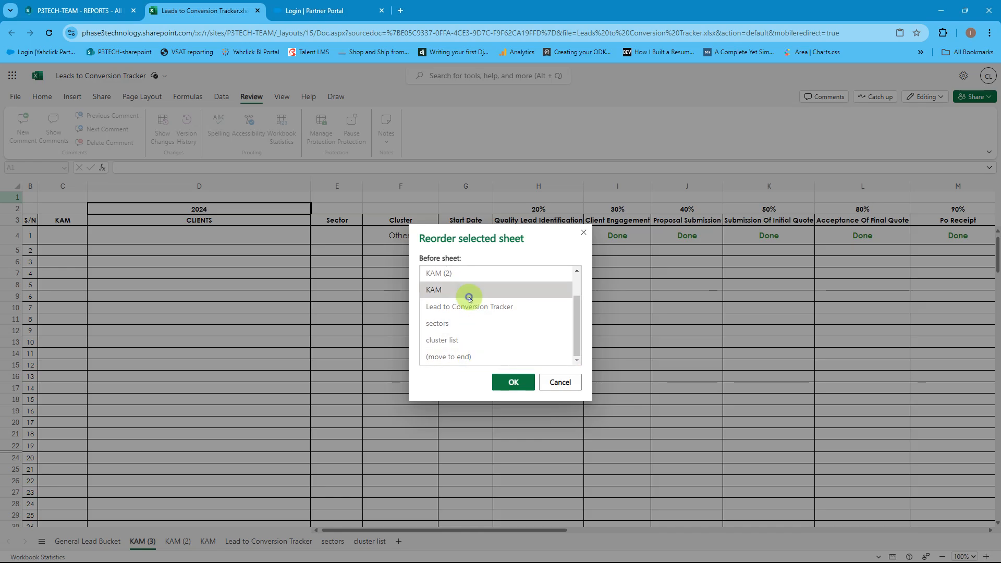
{"action": "left_click", "coordinate": [509, 384]}
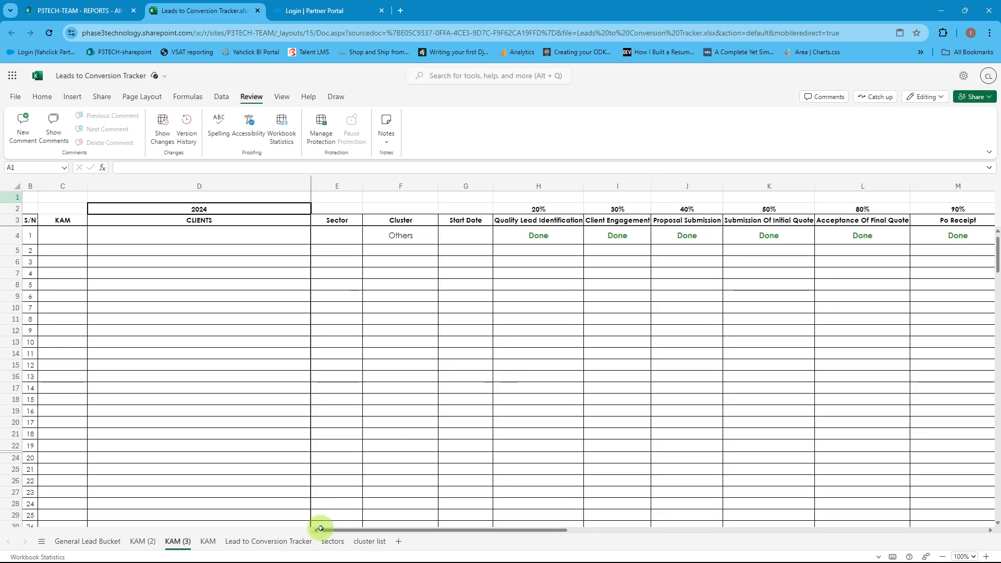
- Place the original KAM sheet directly after General Lead Bucket, ahead of KAM (2) and KAM (3), and open it
{"action": "right_click", "coordinate": [177, 544]}
{"action": "left_click", "coordinate": [207, 378]}
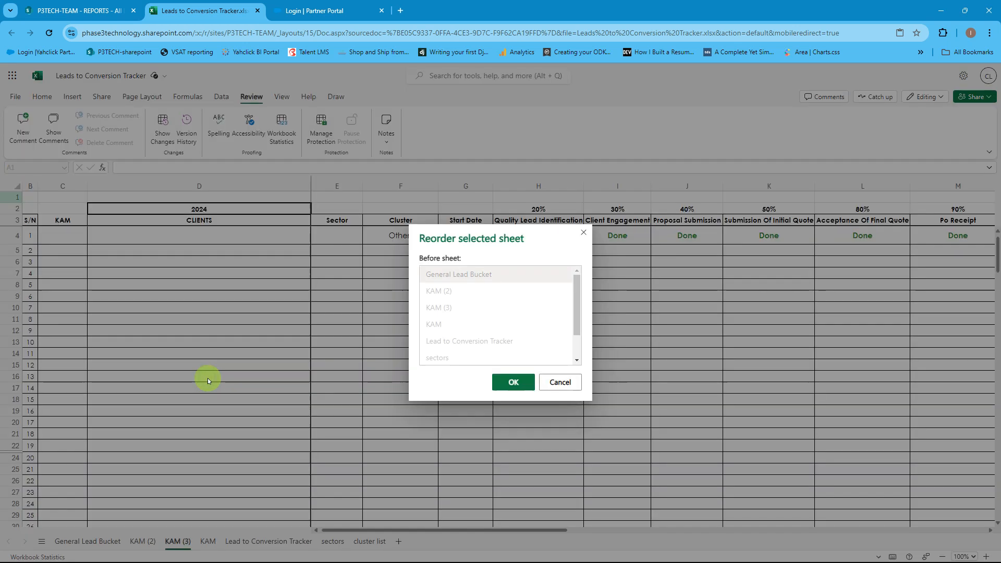
{"action": "left_click", "coordinate": [446, 326]}
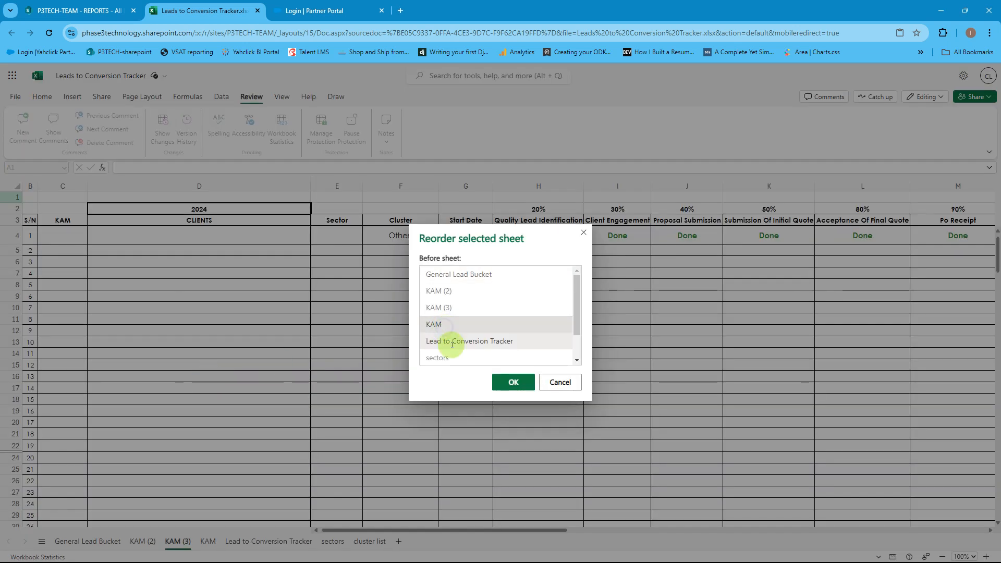
{"action": "left_click", "coordinate": [512, 381]}
{"action": "left_click_drag", "start_coordinate": [181, 541], "coordinate": [136, 544]}
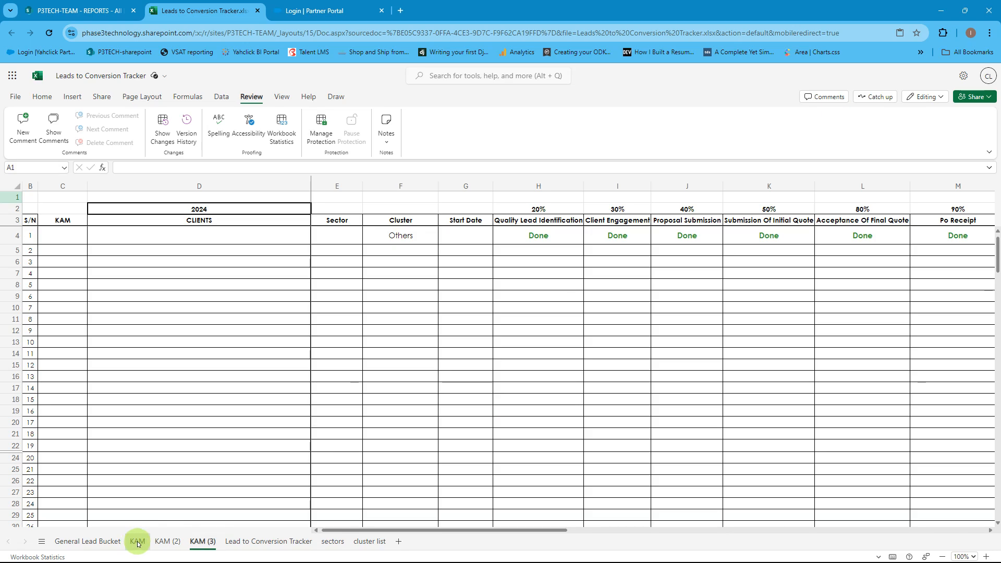
{"action": "left_click", "coordinate": [137, 543]}
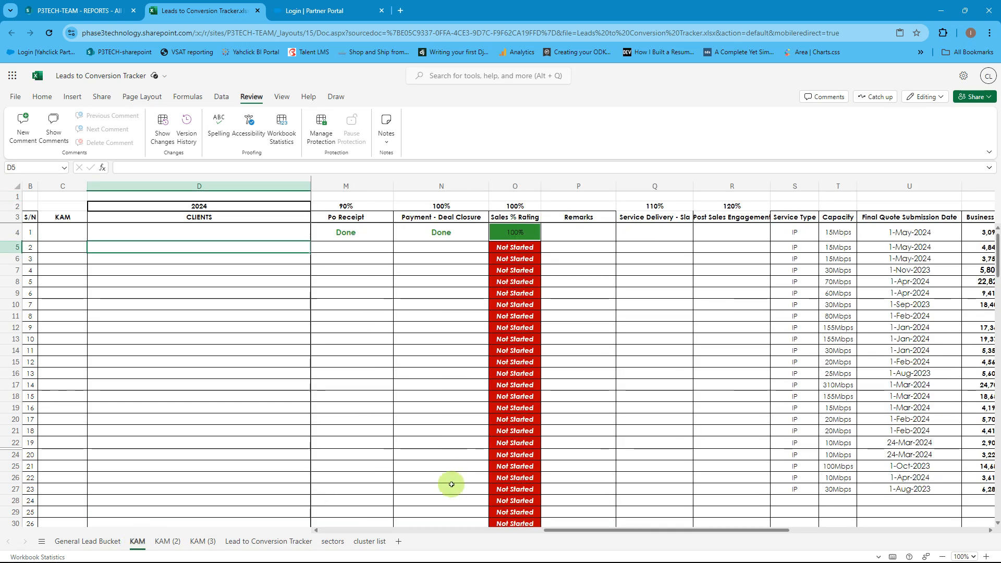
- Insert a new blank sheet and place it between General Lead Bucket and KAM
{"action": "left_click", "coordinate": [399, 544]}
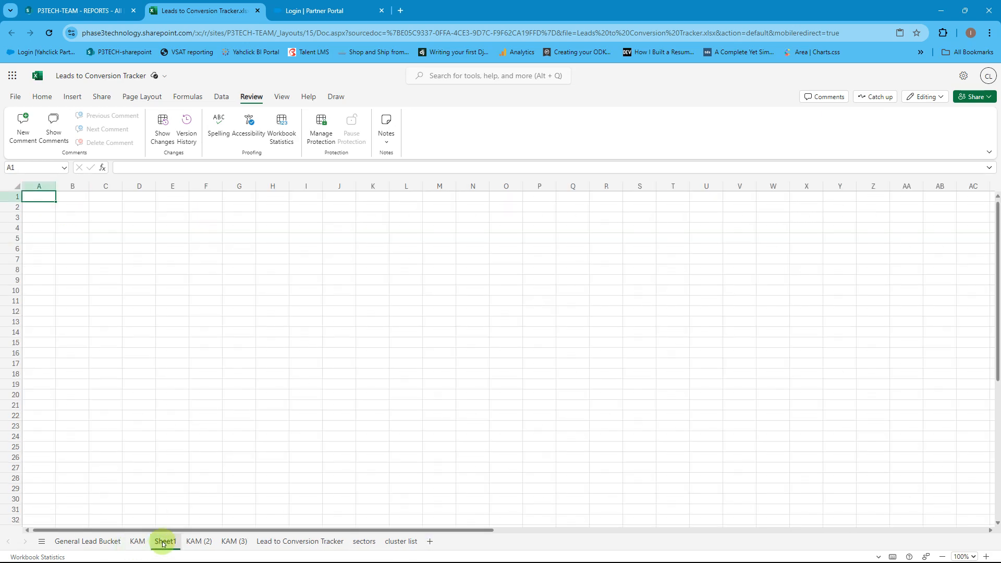
{"action": "double_click", "coordinate": [134, 545]}
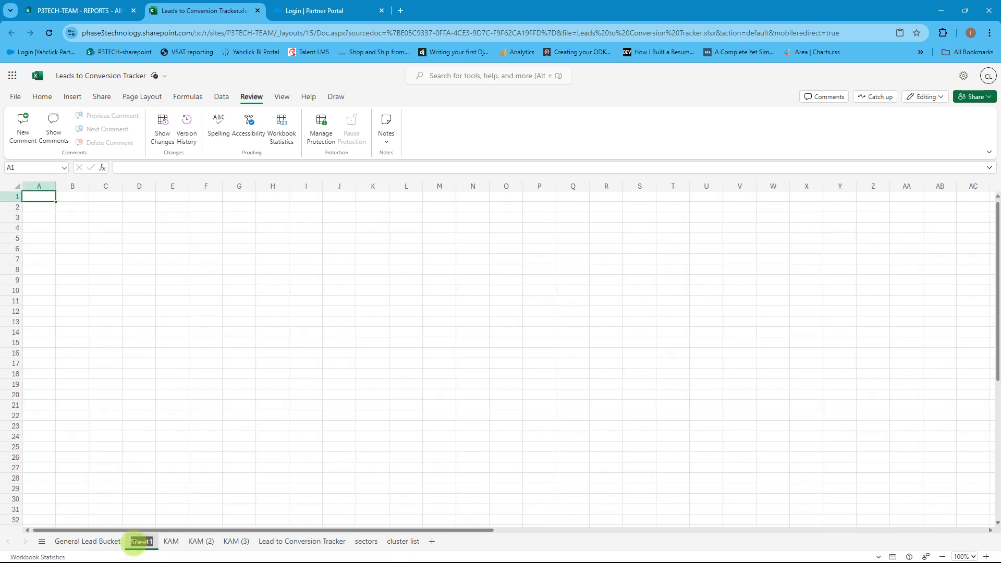
{"action": "type", "text": "Sum"}
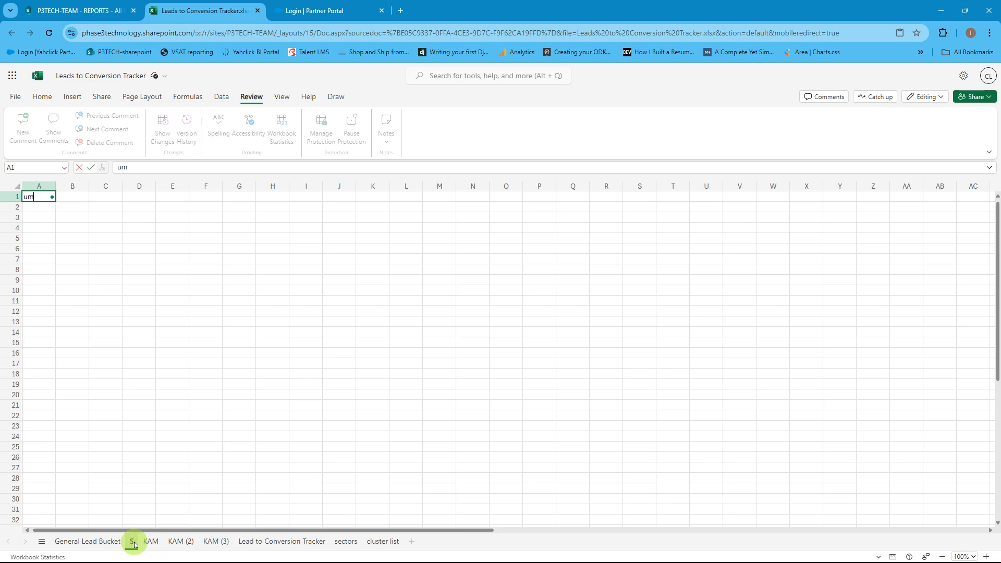
{"action": "key", "text": "Escape"}
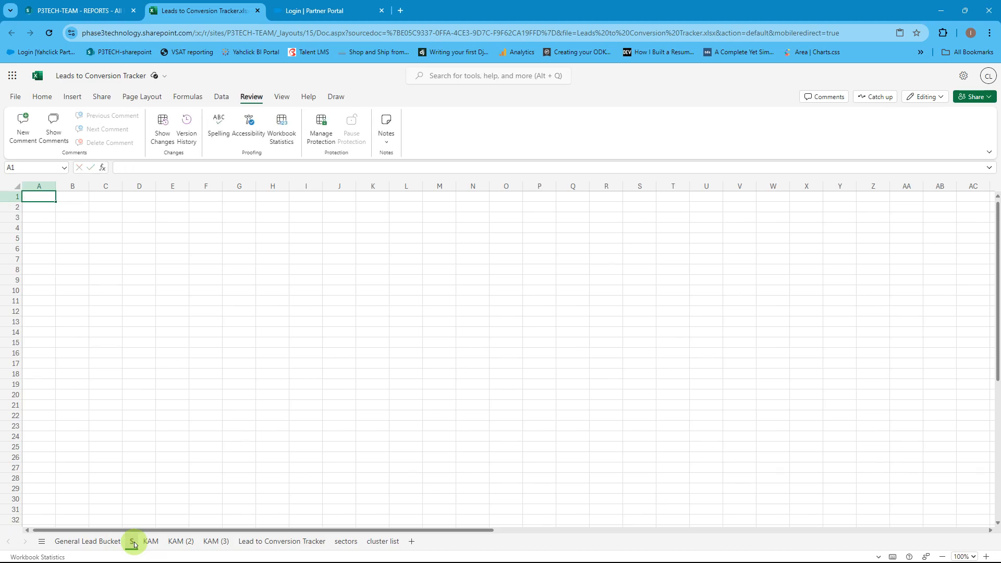
- Name the new blank sheet Summary and return to the KAM sheet
{"action": "double_click", "coordinate": [134, 544]}
{"action": "type", "text": "Sumamary"}
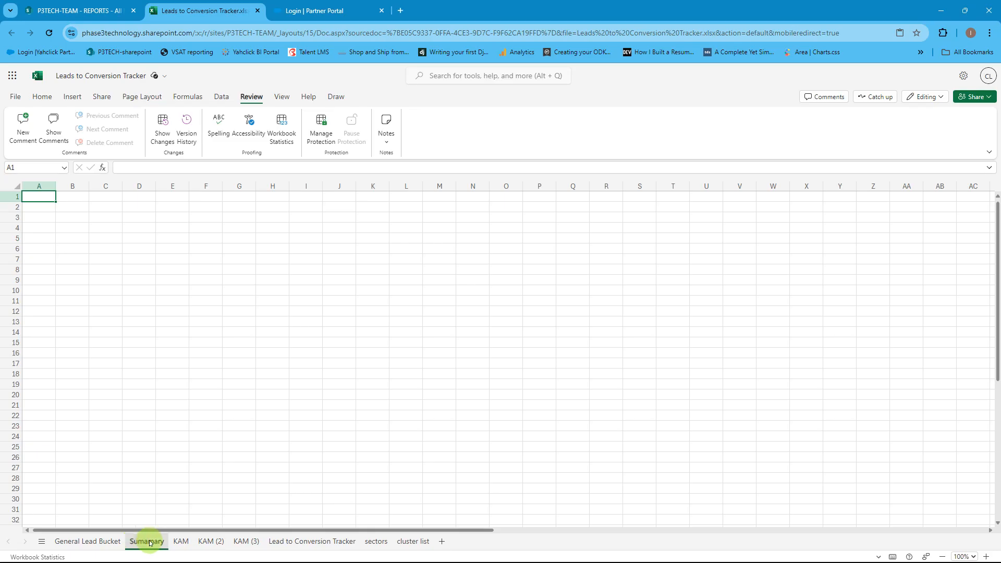
{"action": "double_click", "coordinate": [152, 544]}
{"action": "left_click", "coordinate": [149, 542]}
{"action": "key", "text": "BackSpace"}
{"action": "key", "text": "Return"}
{"action": "left_click", "coordinate": [178, 542]}
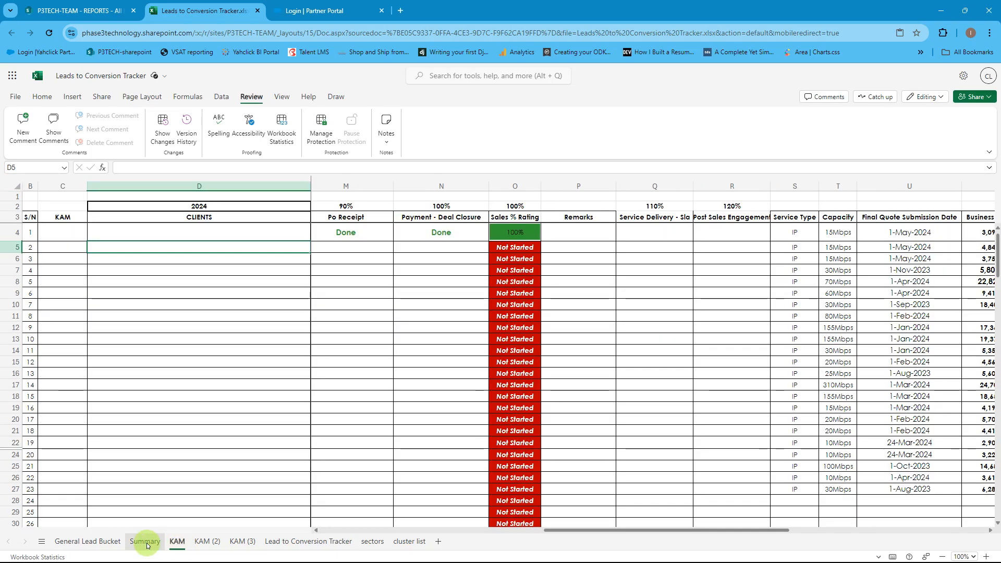
{"action": "left_click", "coordinate": [147, 545]}
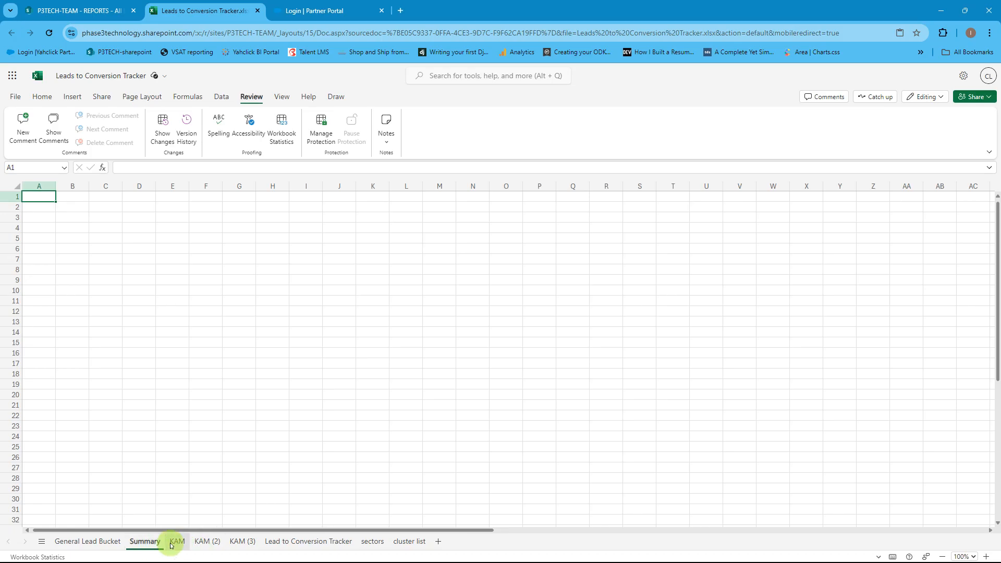
{"action": "left_click", "coordinate": [172, 544]}
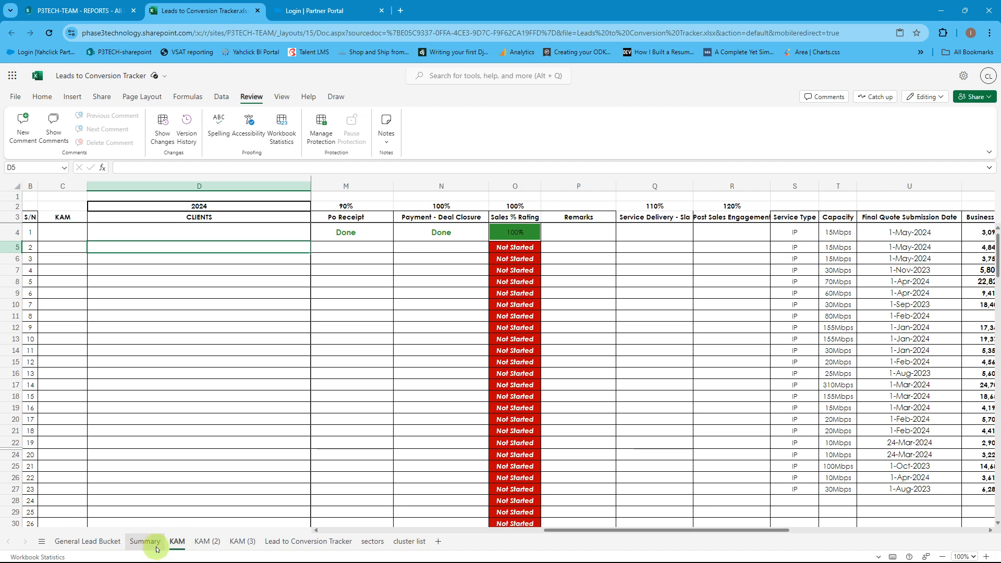
{"action": "left_click", "coordinate": [157, 549]}
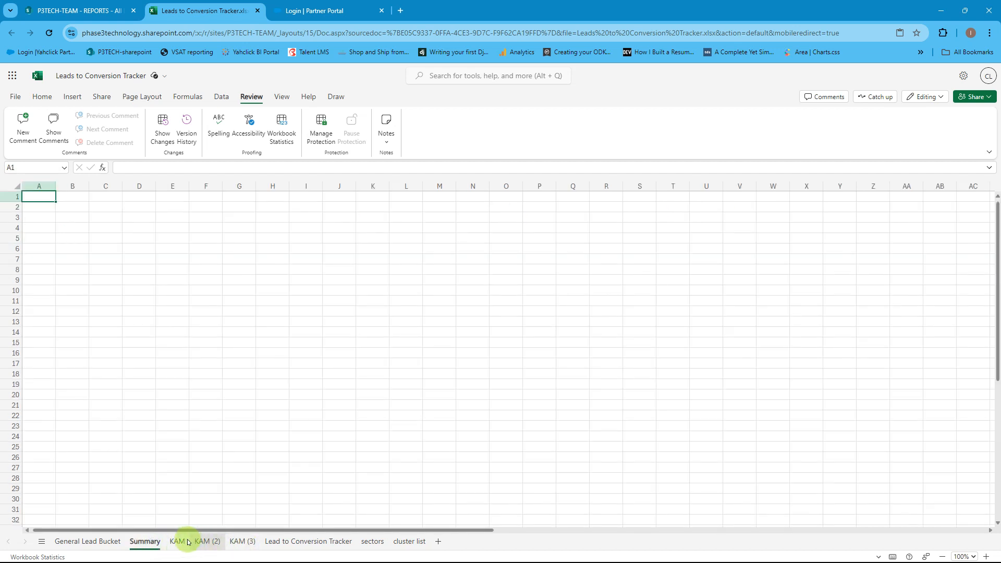
{"action": "left_click", "coordinate": [178, 542]}
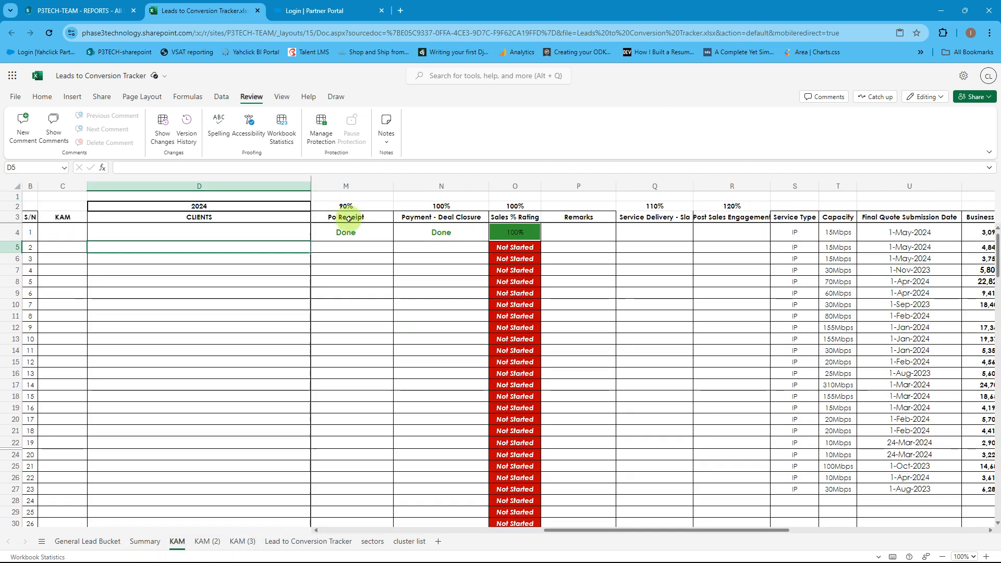
- Copy the row 3 stage headers from Quality Lead Identification to Payment - Deal Closure on the KAM sheet
{"action": "left_click_drag", "start_coordinate": [479, 217], "coordinate": [448, 219]}
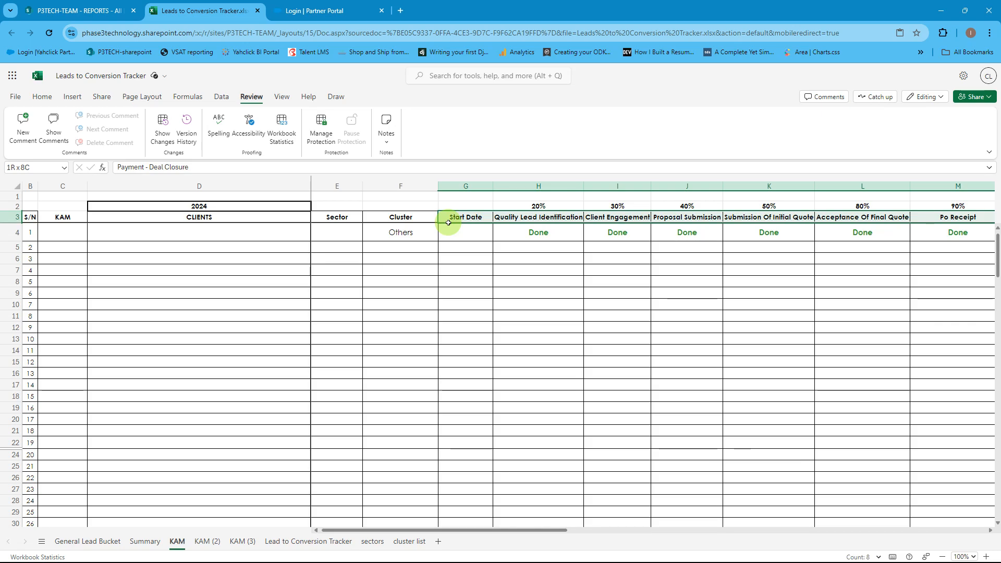
{"action": "left_click_drag", "start_coordinate": [447, 219], "coordinate": [447, 219]}
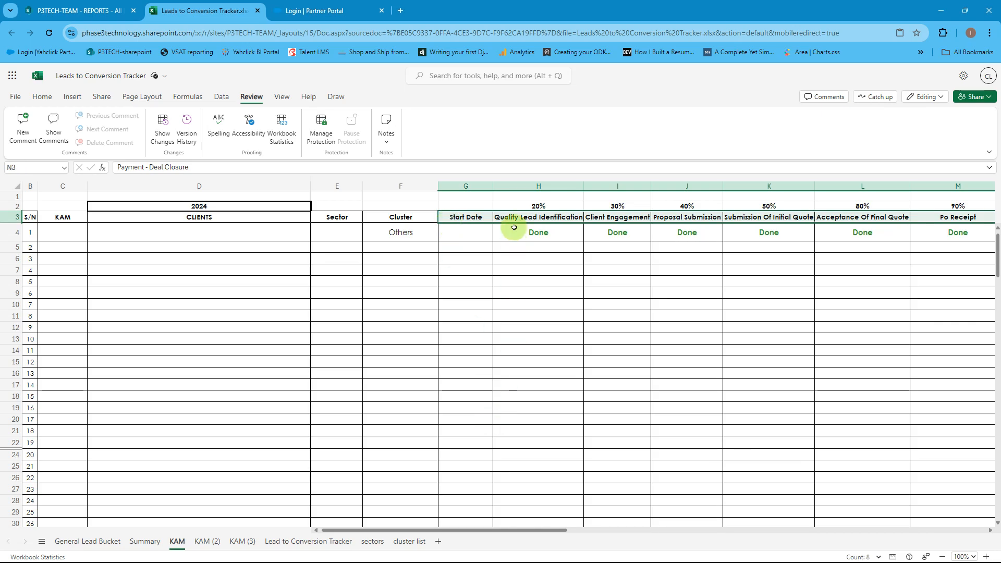
{"action": "left_click_drag", "start_coordinate": [514, 217], "coordinate": [959, 218]}
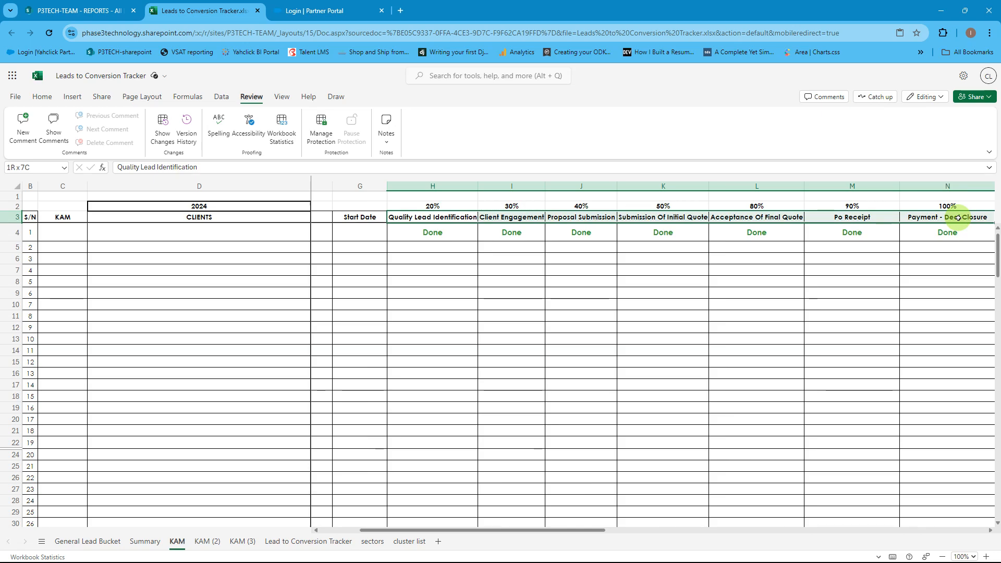
{"action": "key", "text": "ctrl+c"}
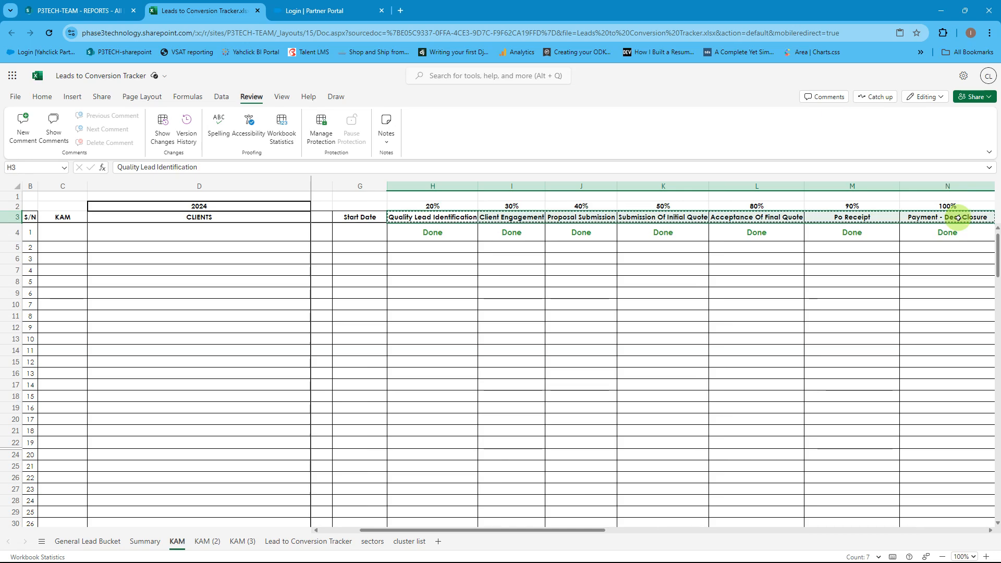
- Paste the copied headers as values only into the Summary sheet starting at C1, and autofit the column widths
{"action": "left_click", "coordinate": [145, 542]}
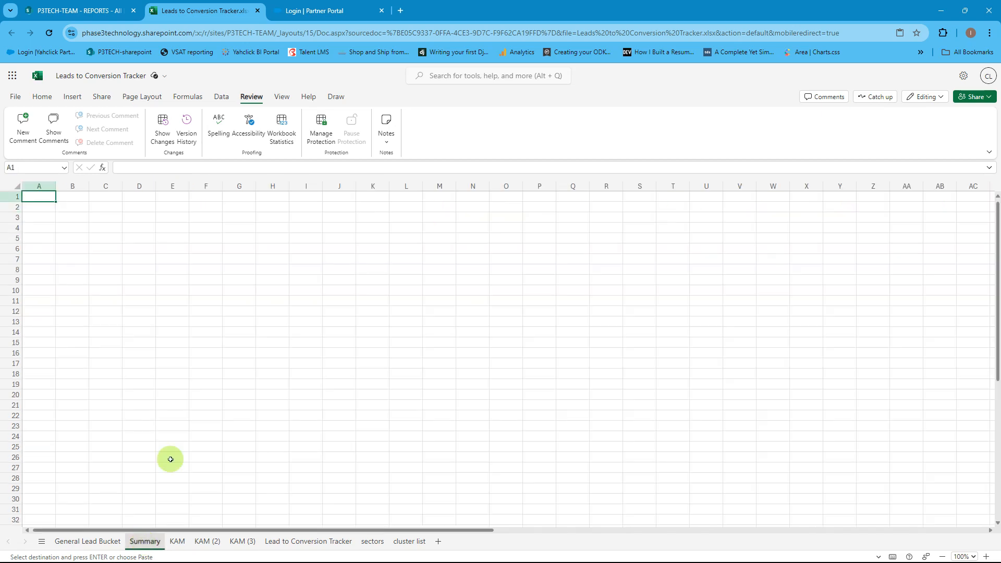
{"action": "left_click", "coordinate": [110, 195]}
{"action": "right_click", "coordinate": [111, 196]}
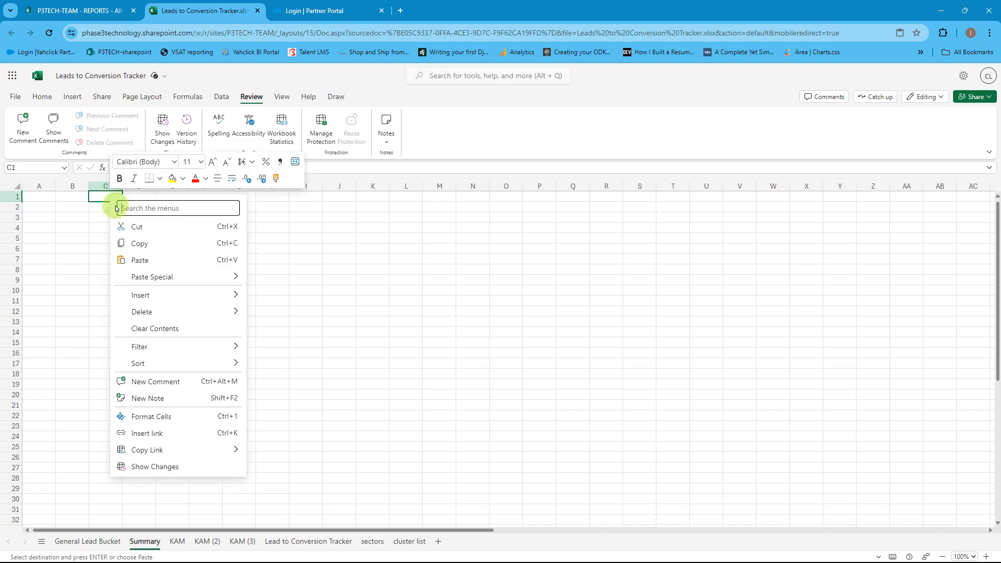
{"action": "mouse_move", "coordinate": [138, 277]}
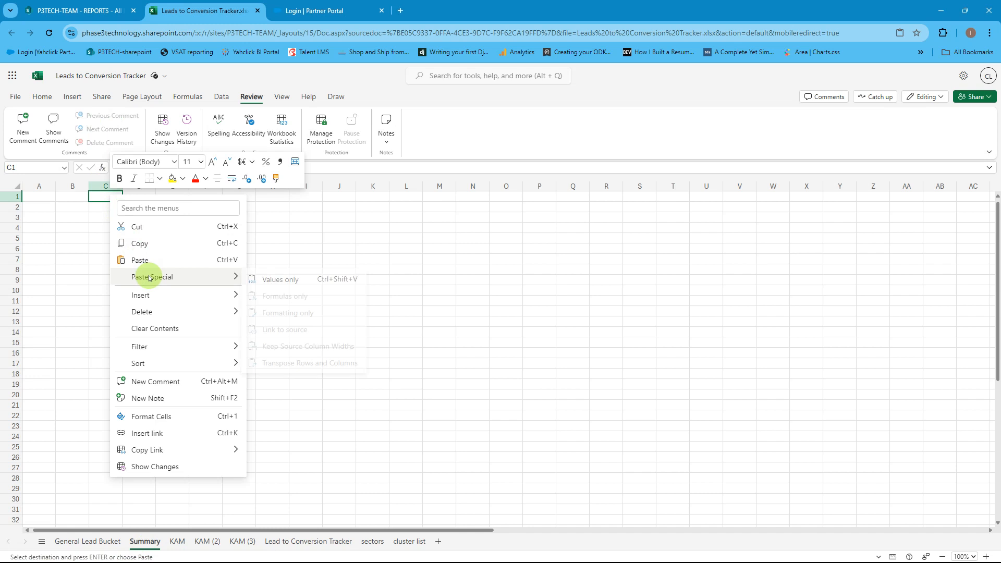
{"action": "left_click", "coordinate": [288, 281]}
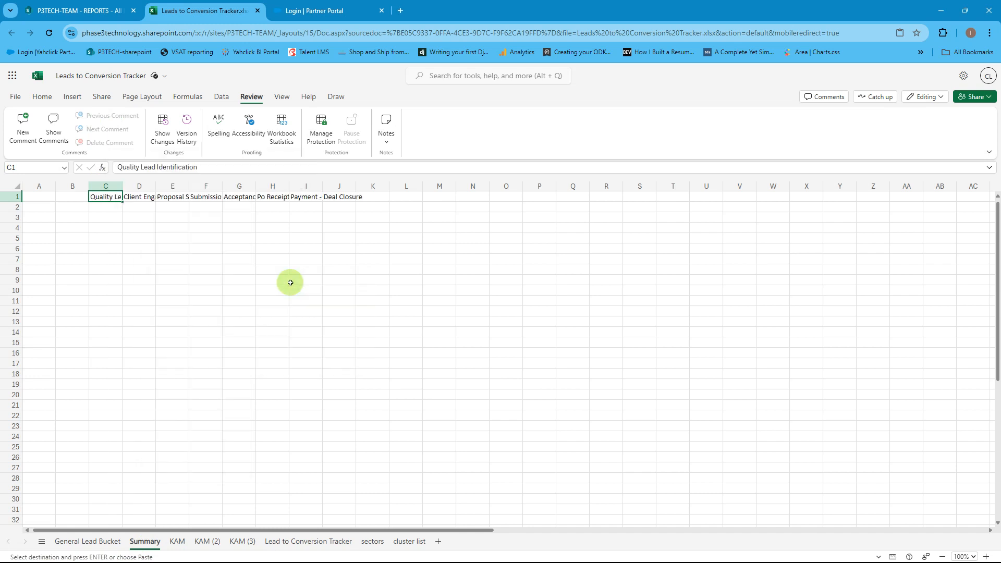
{"action": "left_click", "coordinate": [19, 188]}
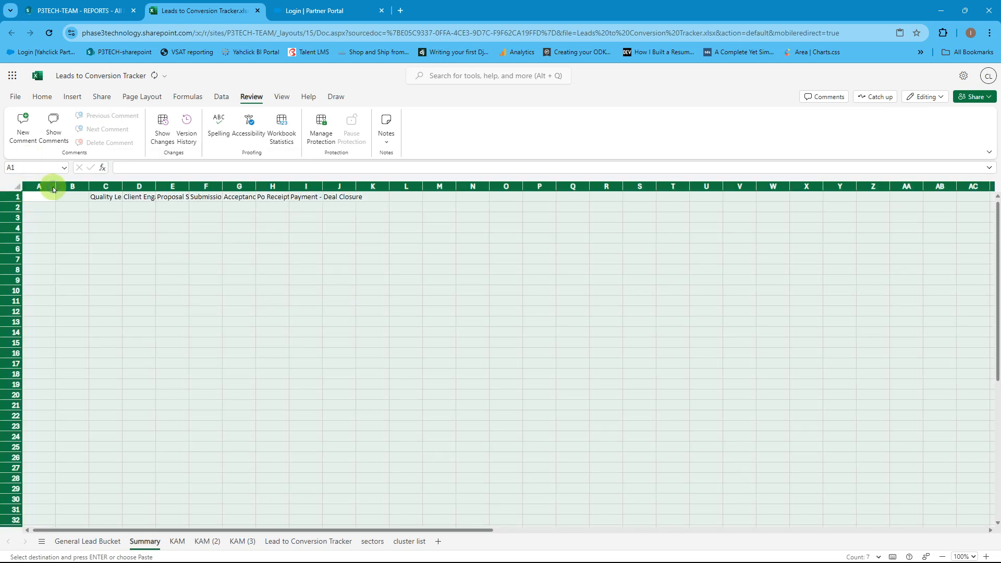
{"action": "double_click", "coordinate": [55, 187]}
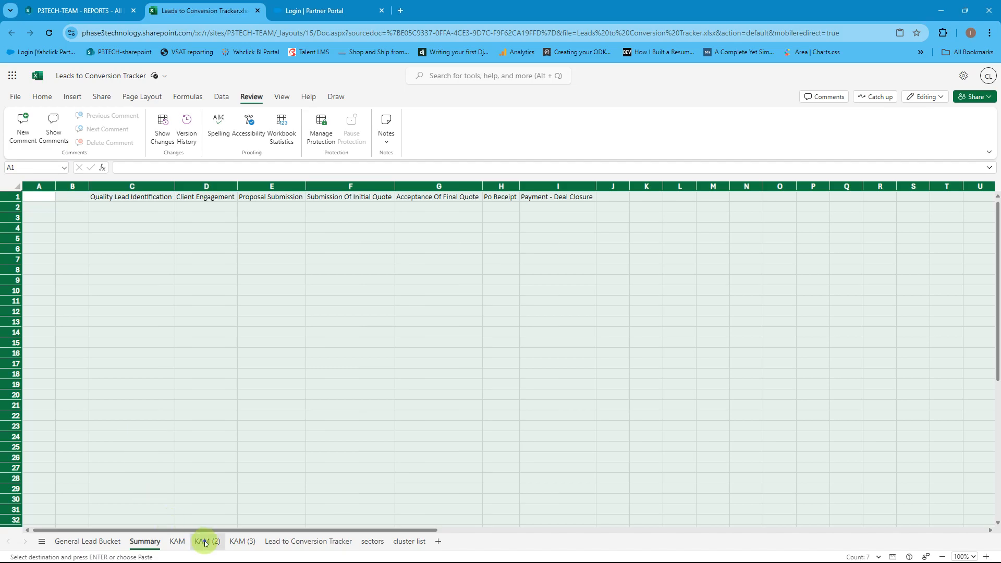
- Delete the KAM (2) sheet from the workbook
{"action": "left_click", "coordinate": [204, 543]}
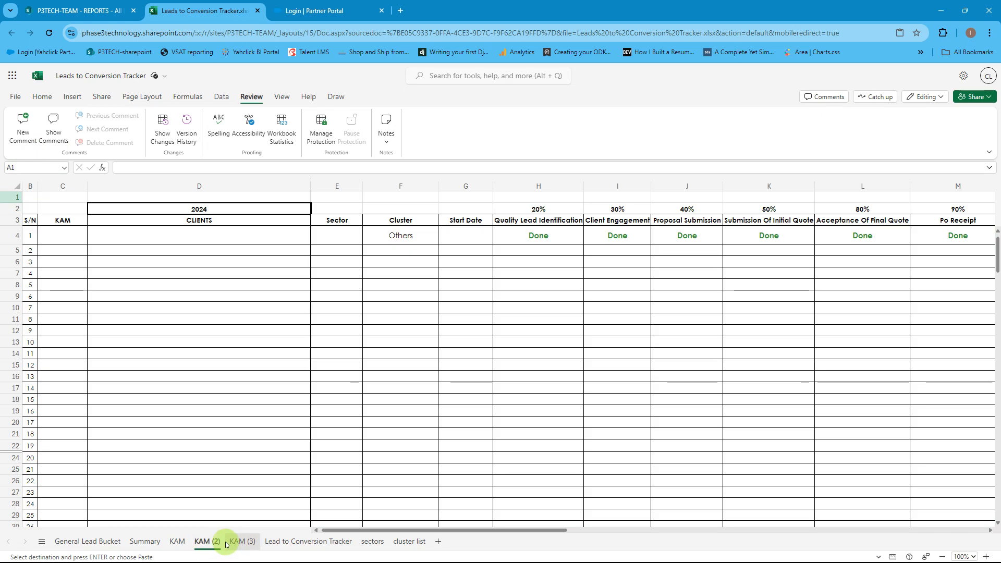
{"action": "right_click", "coordinate": [207, 546]}
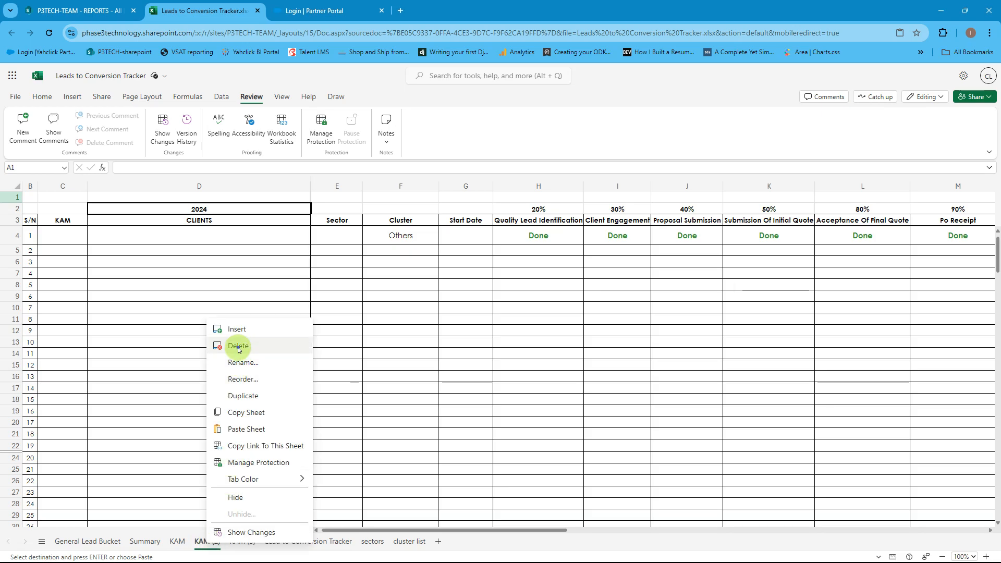
{"action": "left_click", "coordinate": [239, 346]}
{"action": "left_click", "coordinate": [541, 340]}
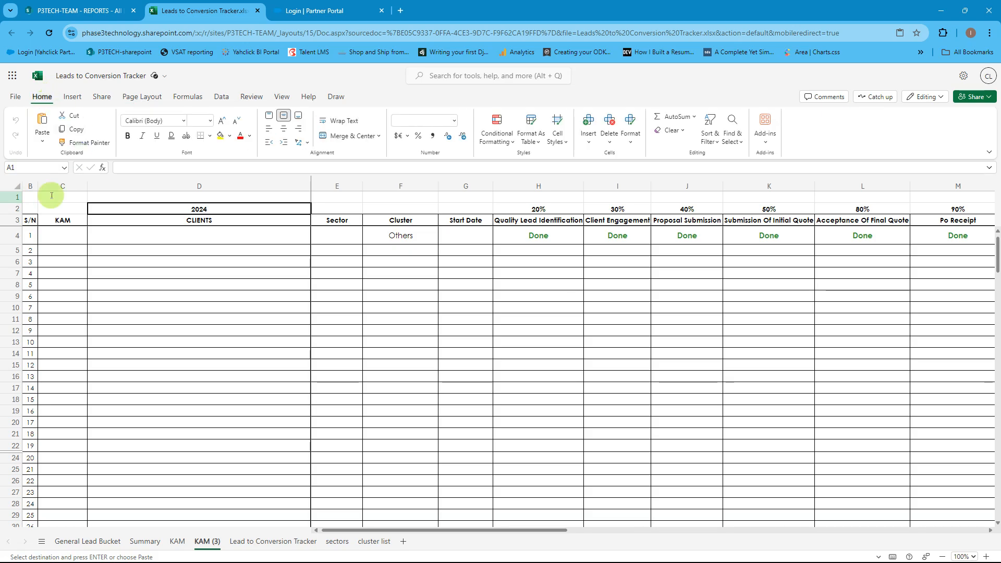
{"action": "left_click", "coordinate": [17, 186]}
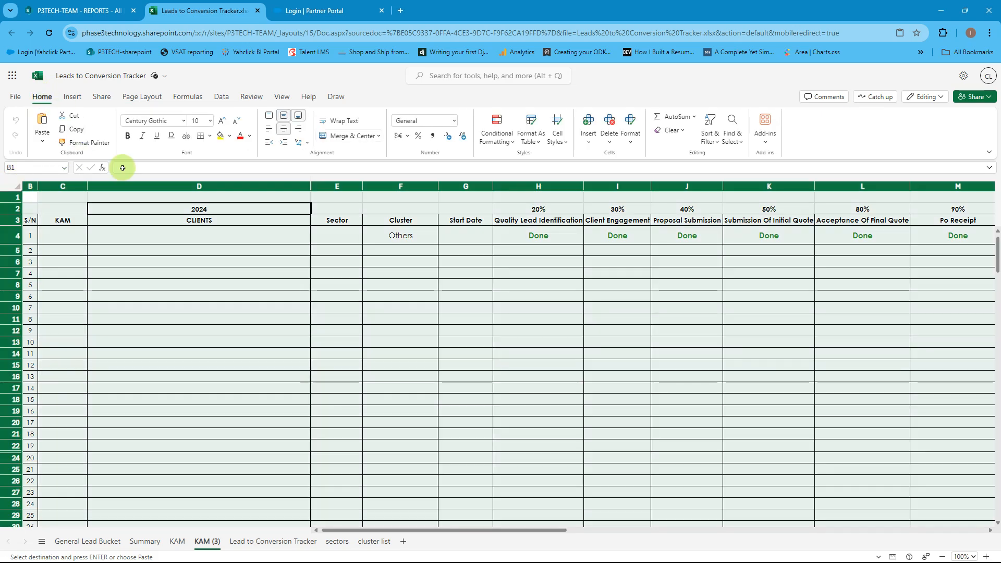
{"action": "left_click", "coordinate": [170, 121]}
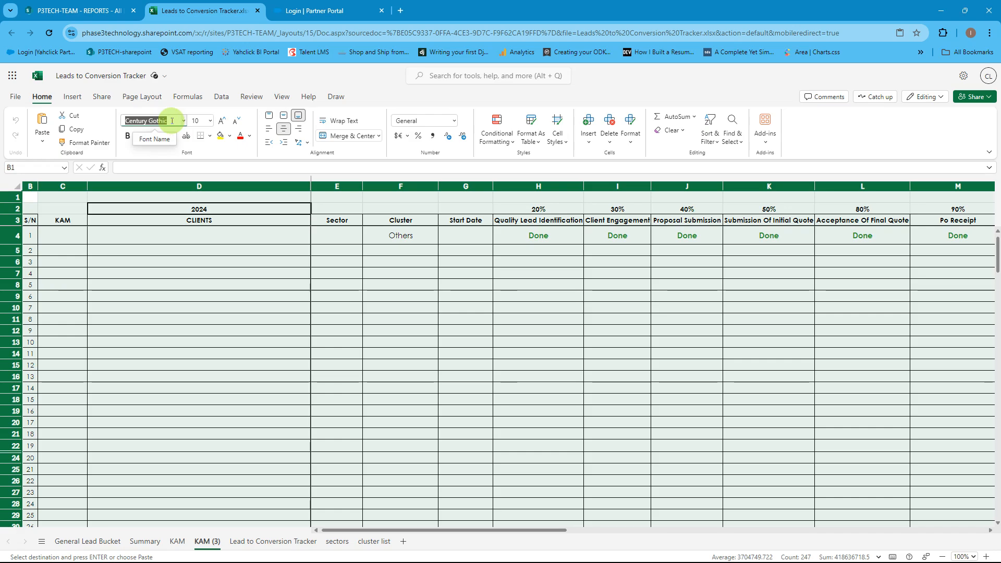
{"action": "type", "text": "Centr"}
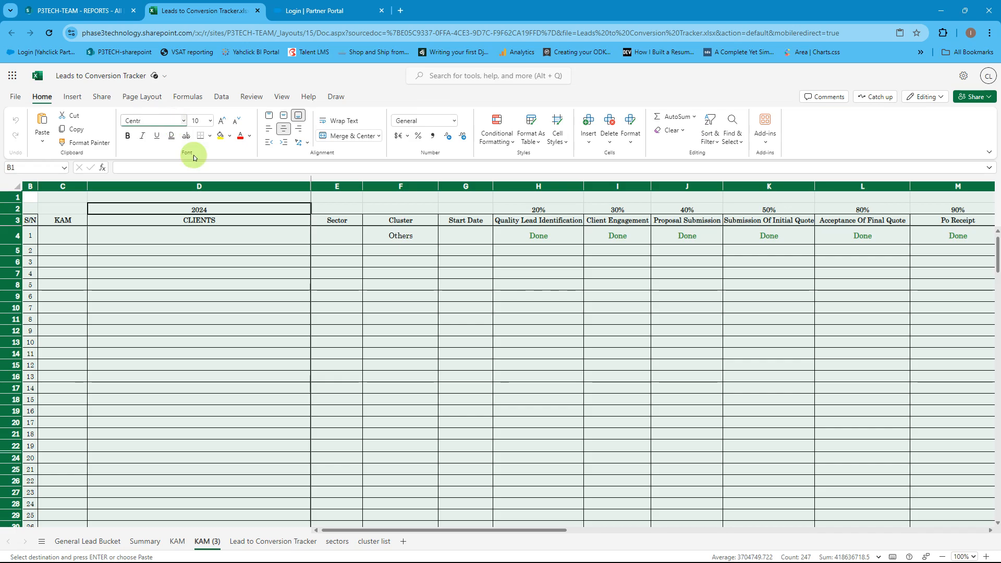
{"action": "left_click", "coordinate": [195, 420]}
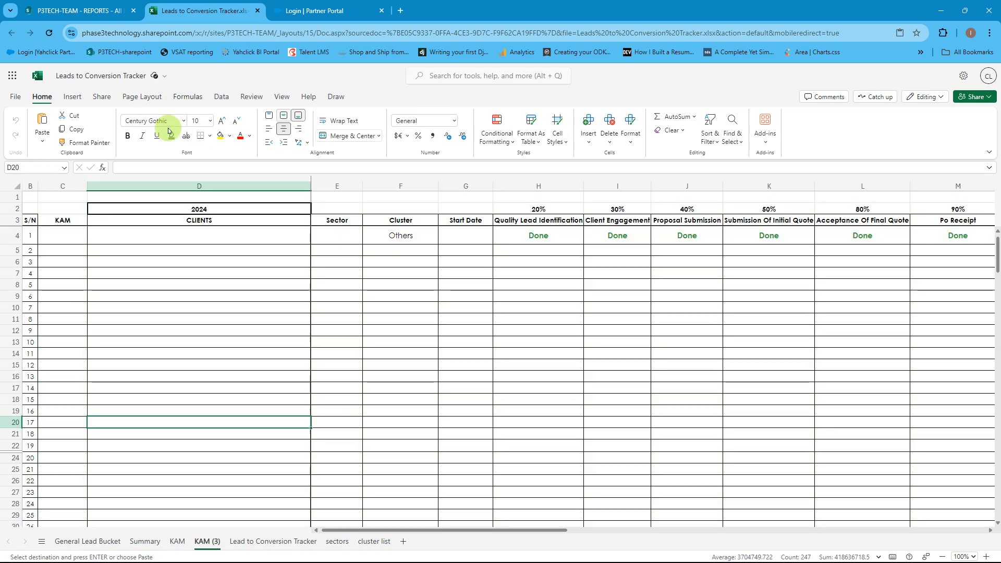
{"action": "left_click", "coordinate": [152, 544]}
{"action": "left_click", "coordinate": [204, 545]}
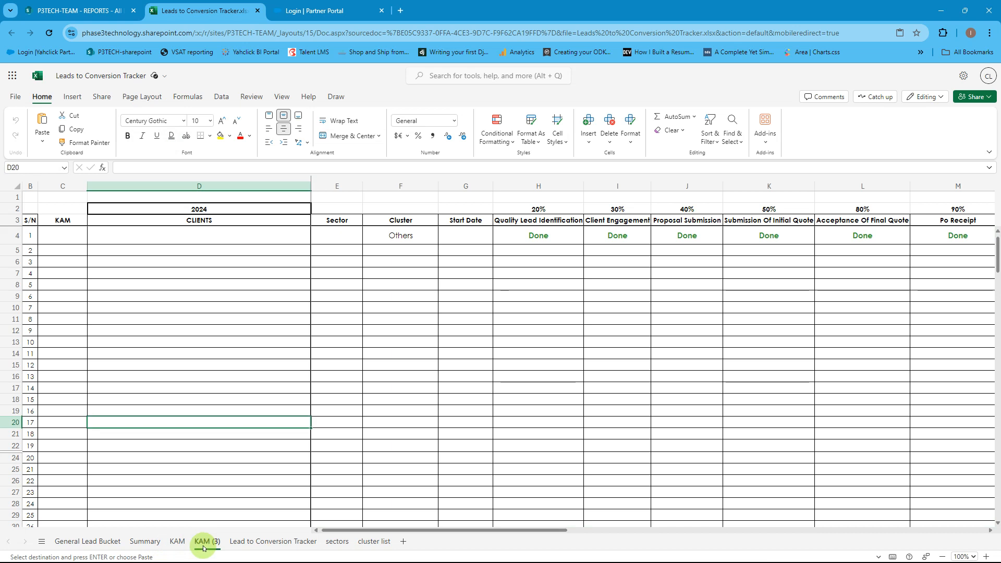
- Try to set the font of the entire Summary sheet to Century Gothic
{"action": "left_click", "coordinate": [144, 543]}
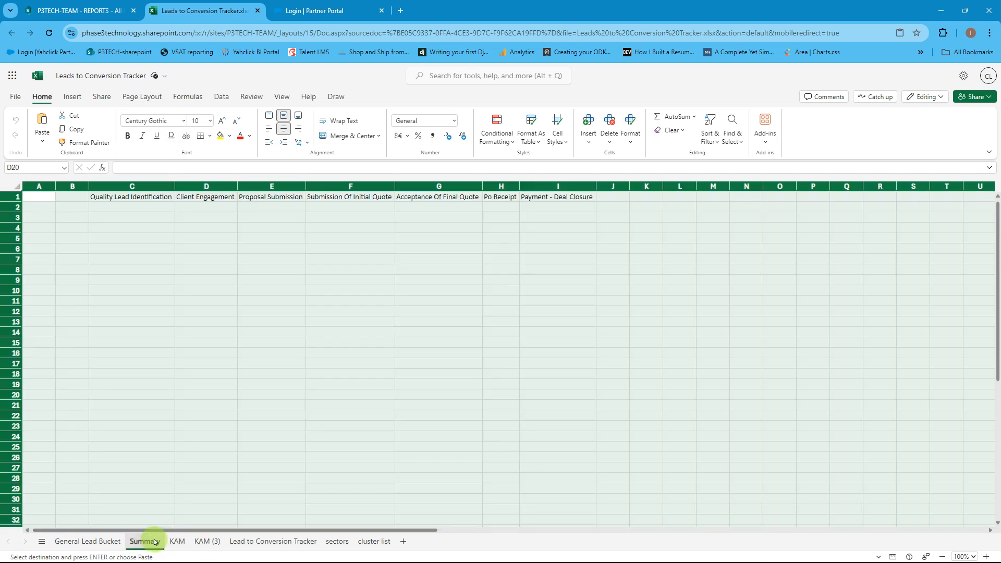
{"action": "left_click", "coordinate": [18, 187]}
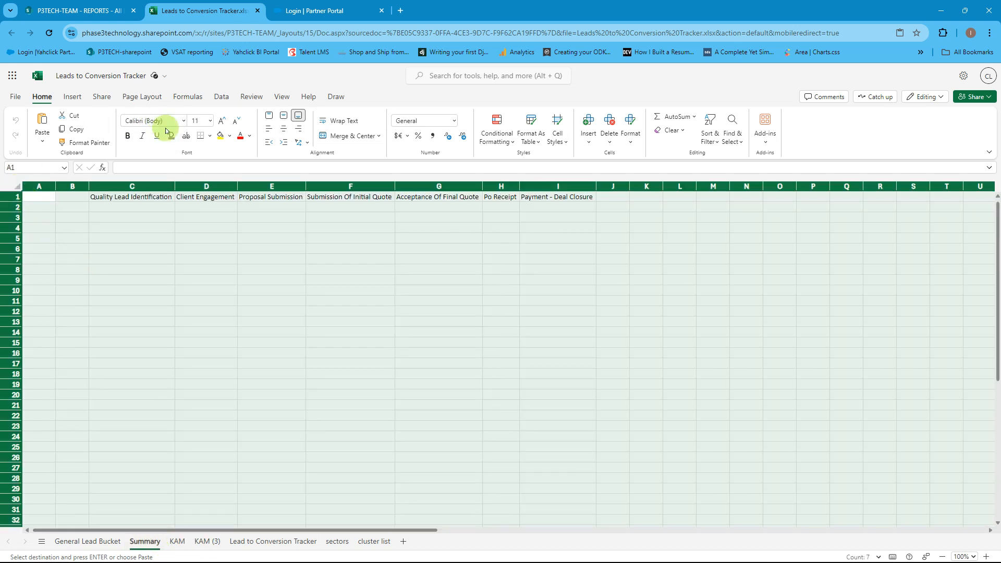
{"action": "left_click", "coordinate": [170, 121]}
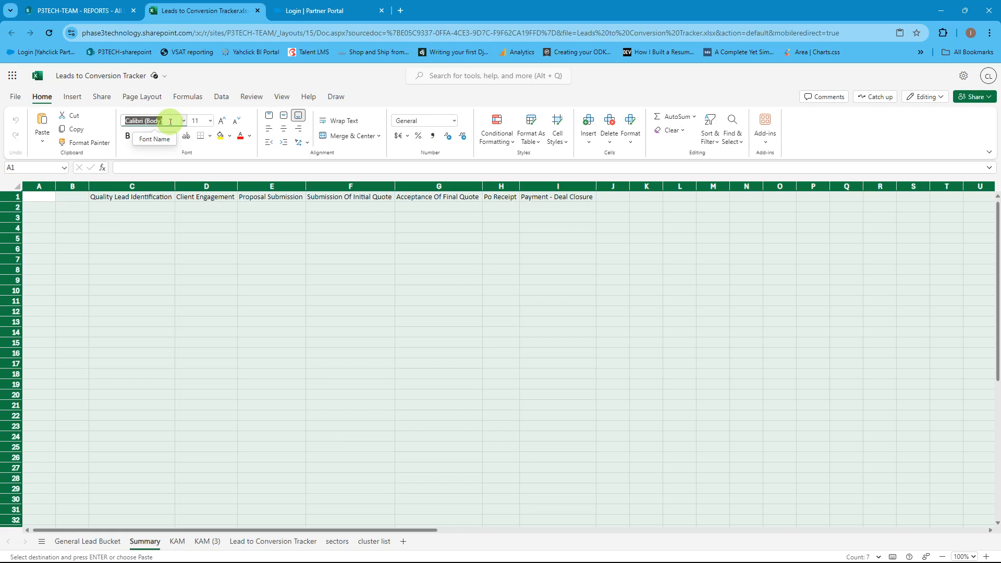
{"action": "type", "text": "Centrury"}
{"action": "key", "text": "BackSpace"}
{"action": "key", "text": "BackSpace"}
{"action": "key", "text": "BackSpace"}
{"action": "type", "text": "ury"}
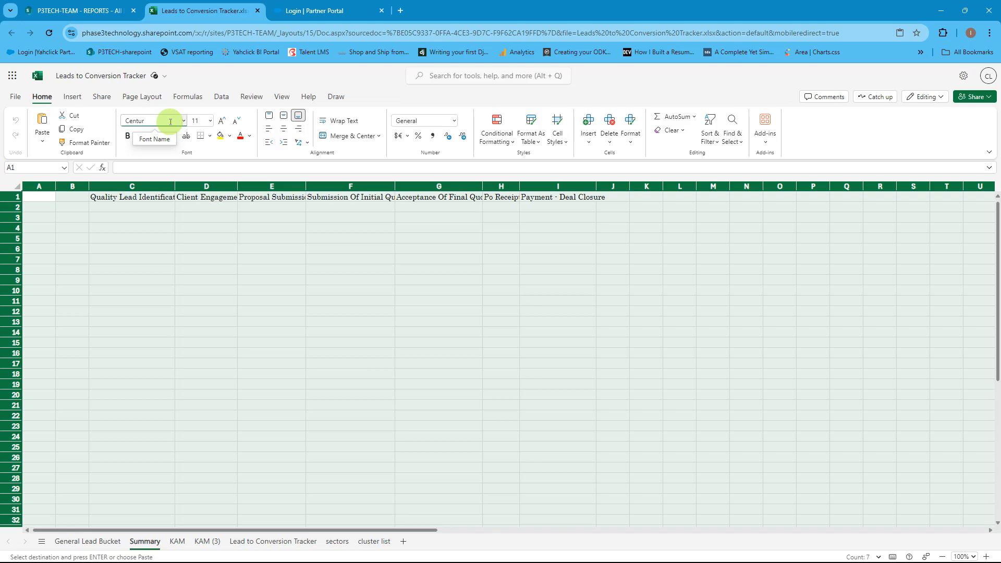
{"action": "type", "text": "y"}
{"action": "key", "text": "BackSpace"}
{"action": "type", "text": "y gothic"}
{"action": "key", "text": "Return"}
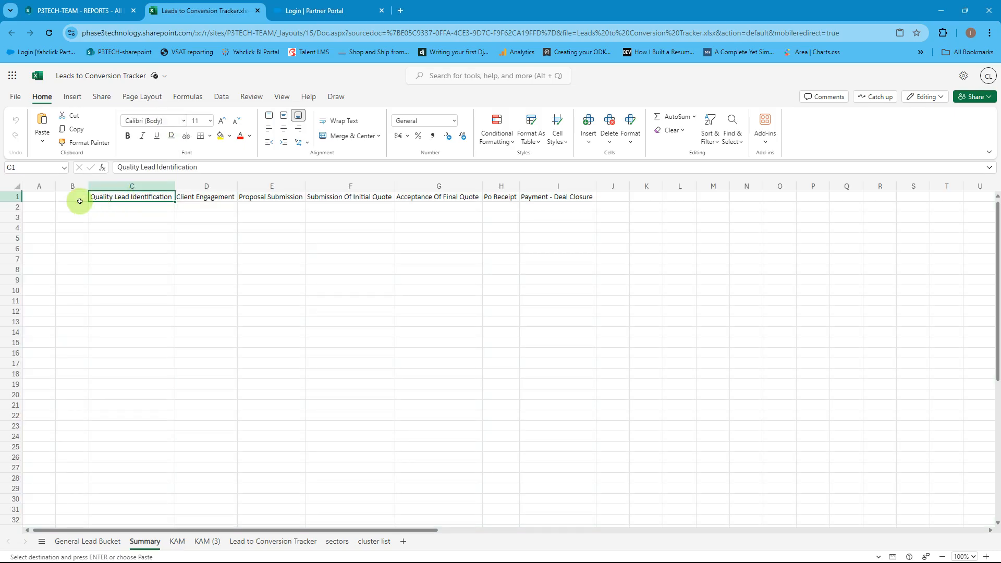
- Try to change only row 1 of the Summary sheet to the Century Gothic font
{"action": "left_click", "coordinate": [16, 197]}
{"action": "left_click", "coordinate": [163, 117]}
{"action": "type", "text": "Centur"}
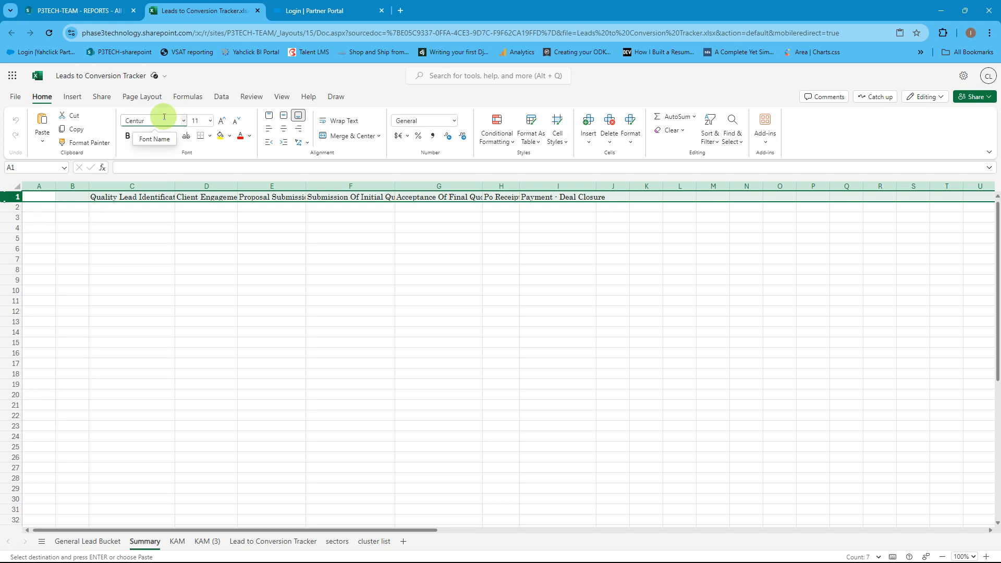
{"action": "type", "text": "y Gothic"}
{"action": "key", "text": "Return"}
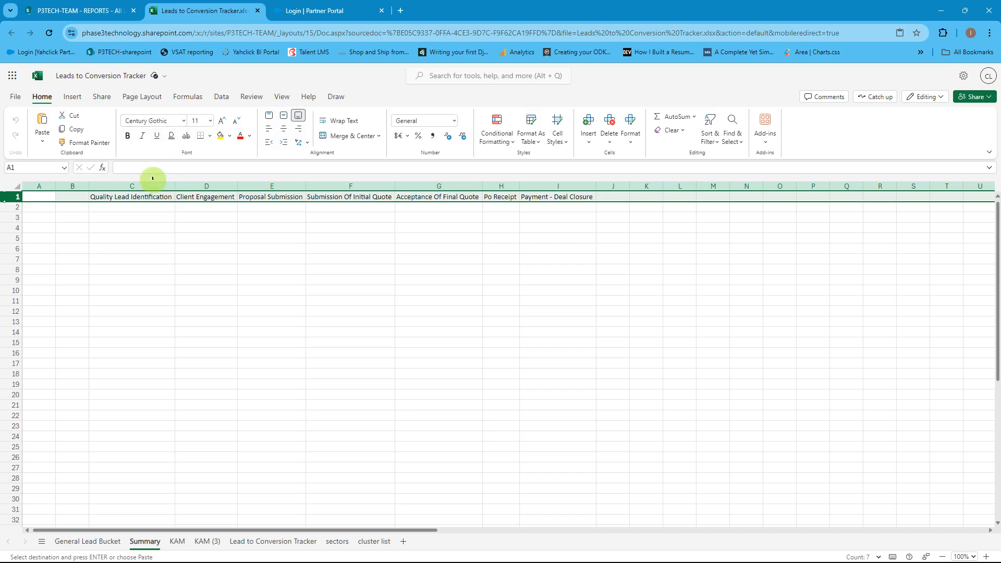
- Look through the available fonts for the sales stage headers in C1:I1 of the Summary sheet
{"action": "left_click", "coordinate": [150, 197]}
{"action": "left_click_drag", "start_coordinate": [120, 197], "coordinate": [550, 198]}
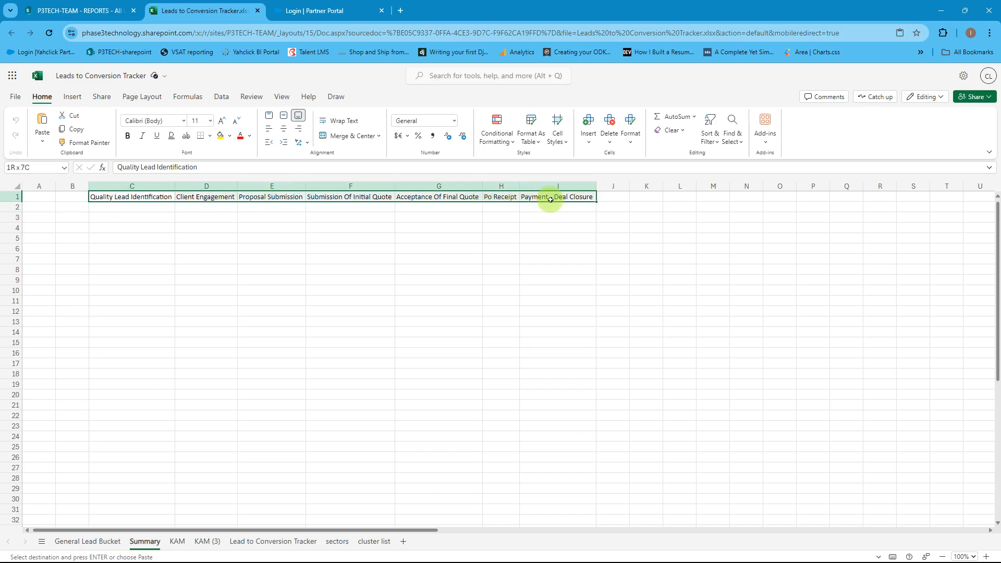
{"action": "left_click", "coordinate": [183, 122]}
{"action": "scroll", "coordinate": [172, 219], "scroll_direction": "down", "scroll_amount": 8}
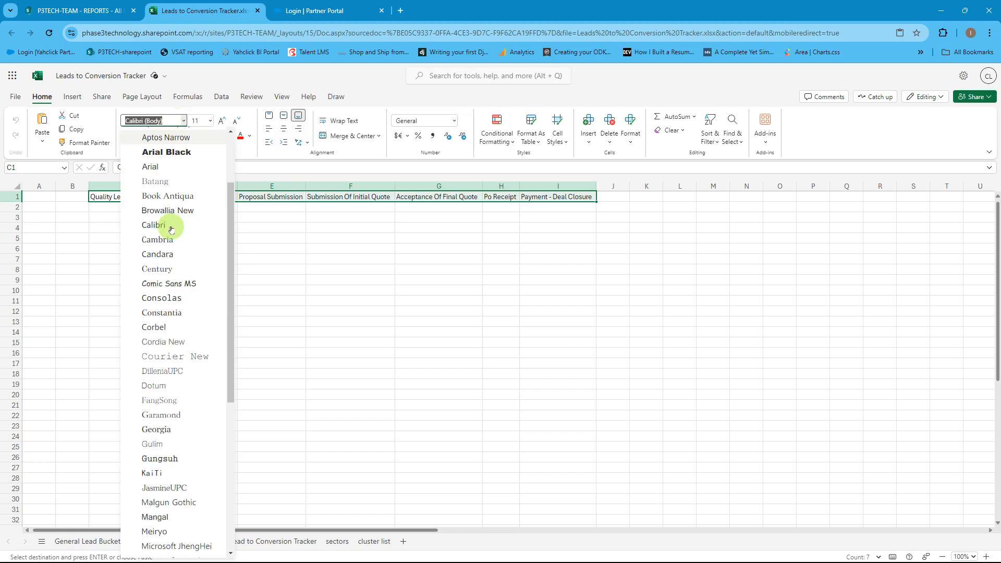
{"action": "scroll", "coordinate": [167, 227], "scroll_direction": "up", "scroll_amount": 8}
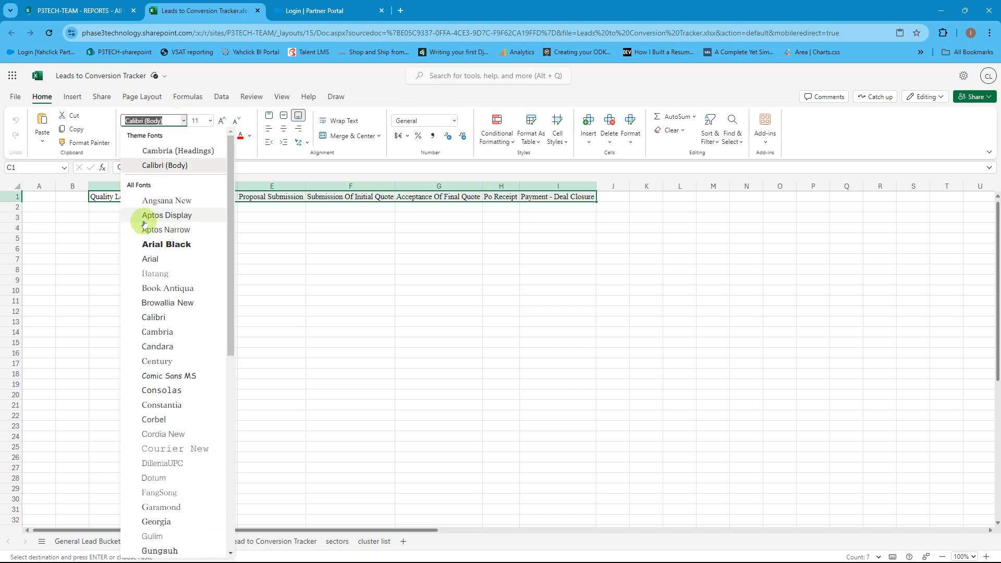
{"action": "scroll", "coordinate": [163, 232], "scroll_direction": "down", "scroll_amount": 3}
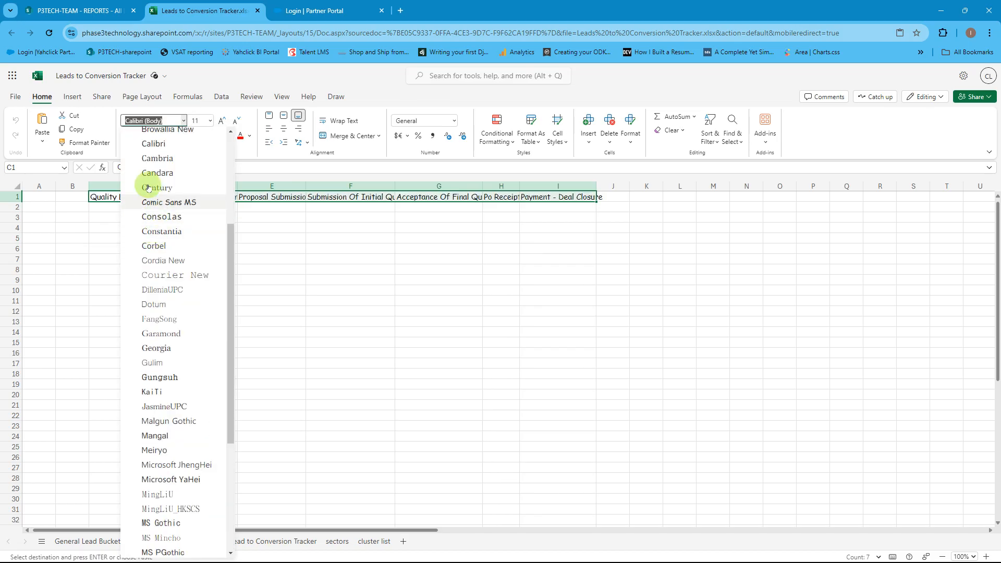
{"action": "scroll", "coordinate": [148, 188], "scroll_direction": "up", "scroll_amount": 3}
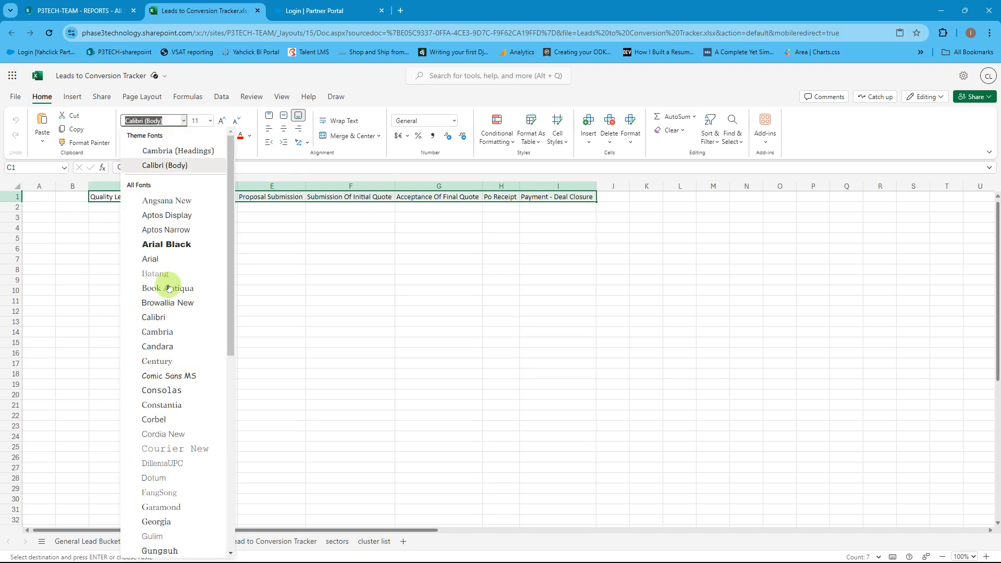
{"action": "scroll", "coordinate": [191, 334], "scroll_direction": "down", "scroll_amount": 3}
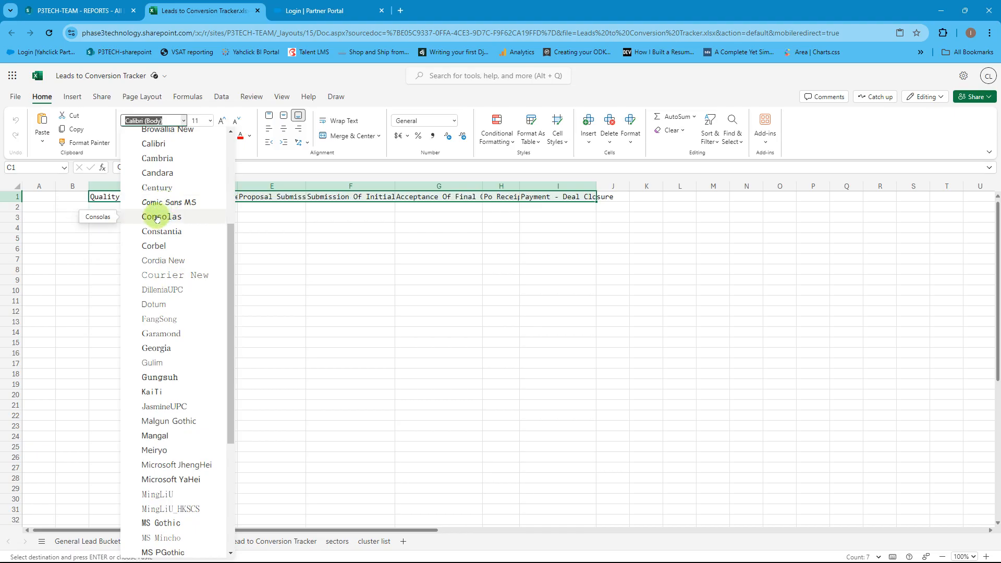
{"action": "scroll", "coordinate": [157, 219], "scroll_direction": "up", "scroll_amount": 3}
{"action": "scroll", "coordinate": [157, 219], "scroll_direction": "down", "scroll_amount": 7}
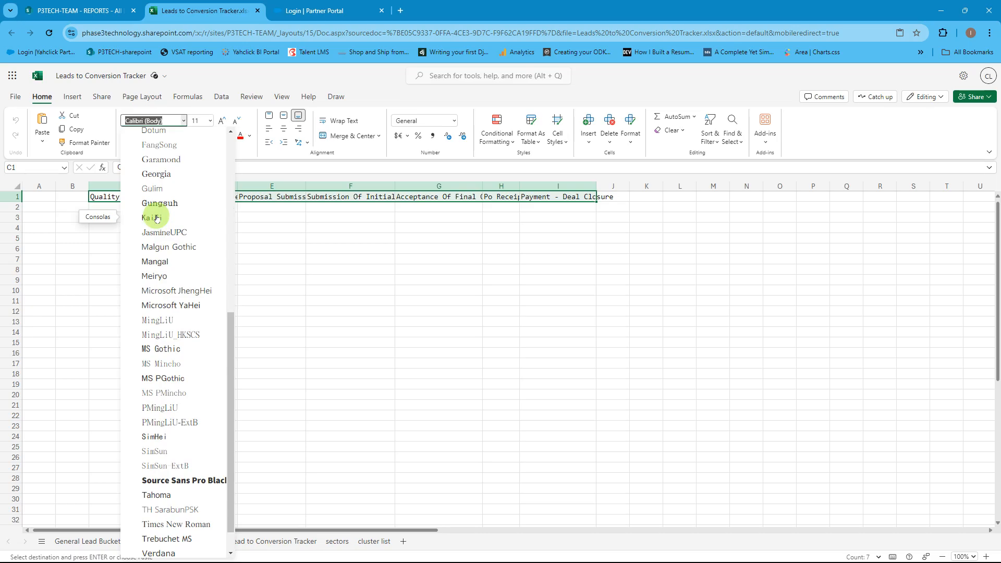
{"action": "scroll", "coordinate": [157, 218], "scroll_direction": "up", "scroll_amount": 8}
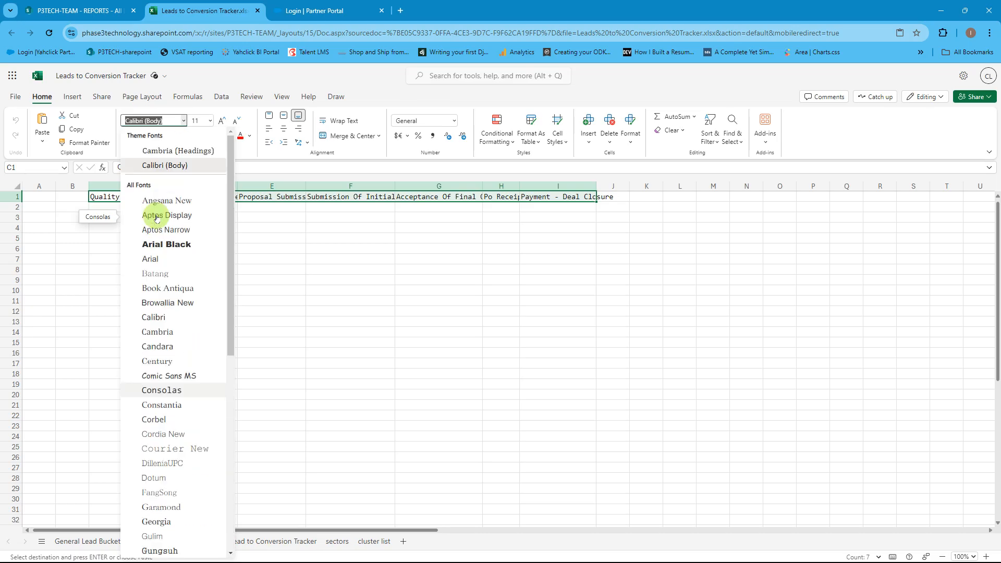
{"action": "left_click", "coordinate": [328, 214]}
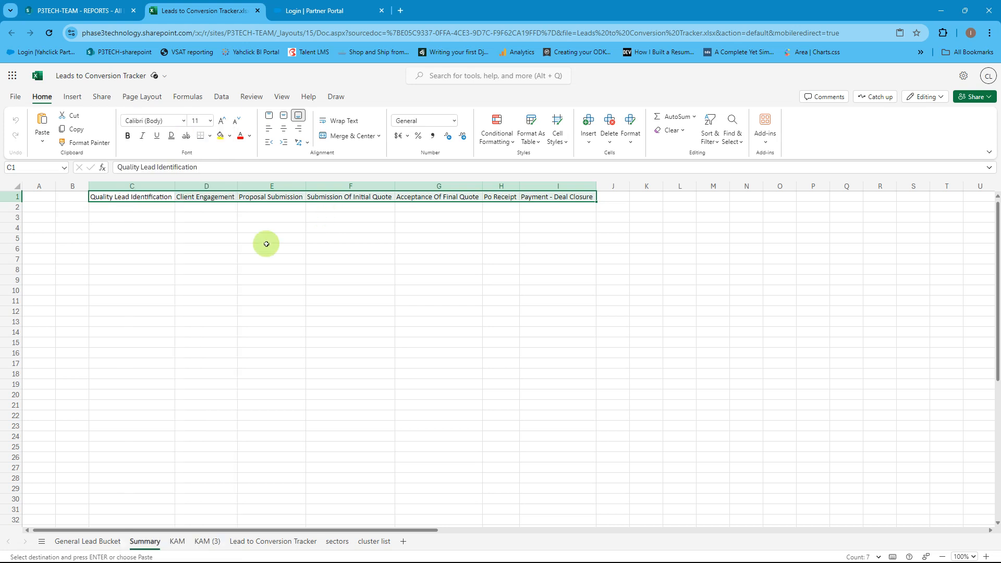
- Review the KAM sheet's columns and enter the header Clients in cell B1 of the Summary sheet
{"action": "left_click", "coordinate": [177, 543]}
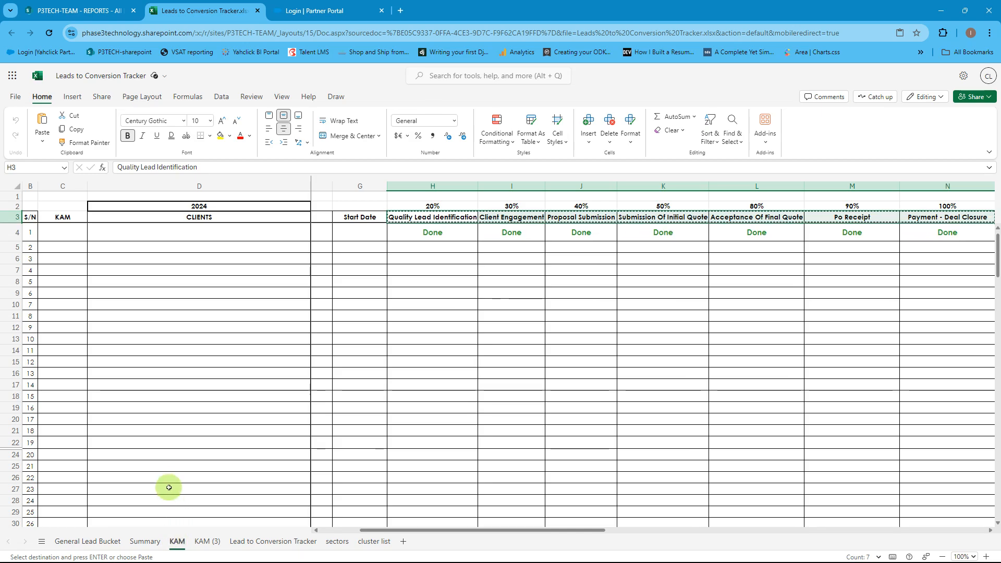
{"action": "left_click", "coordinate": [334, 530]}
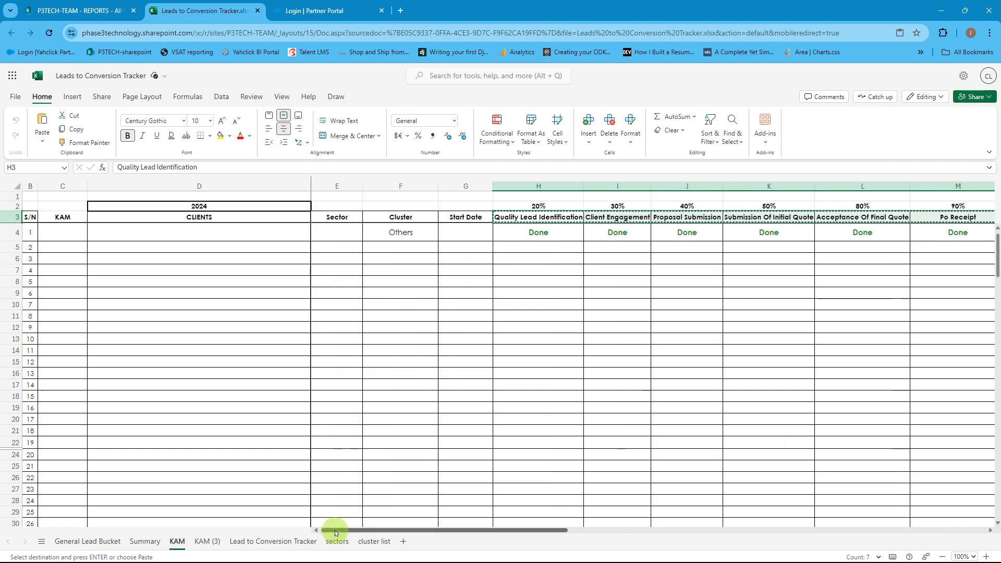
{"action": "left_click_drag", "start_coordinate": [338, 531], "coordinate": [283, 517]}
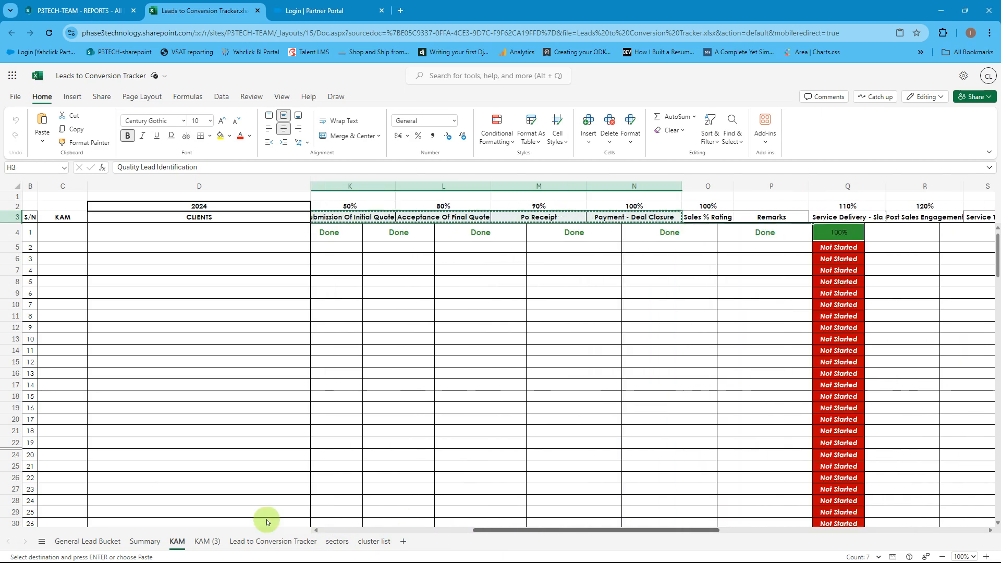
{"action": "left_click", "coordinate": [143, 542]}
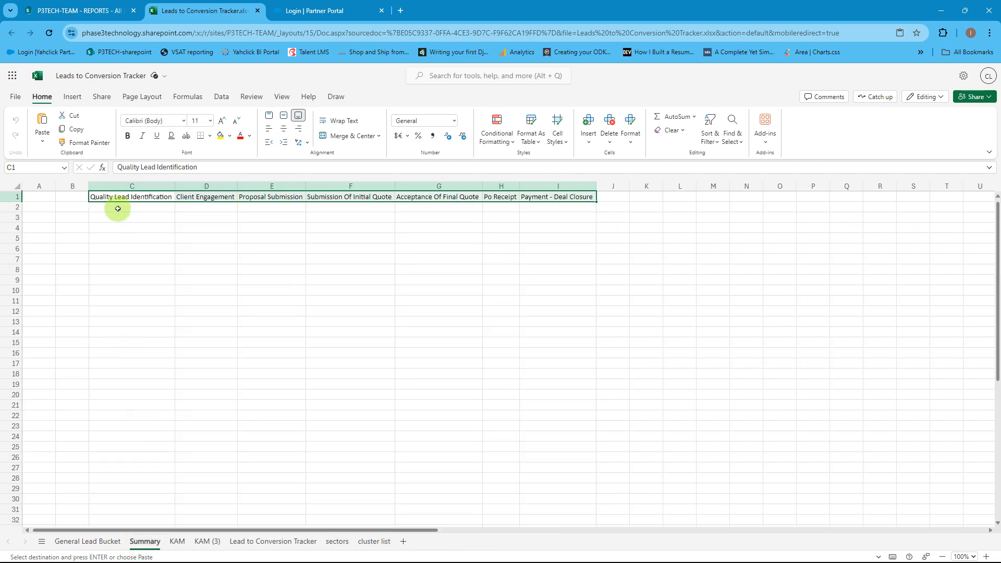
{"action": "left_click", "coordinate": [70, 198]}
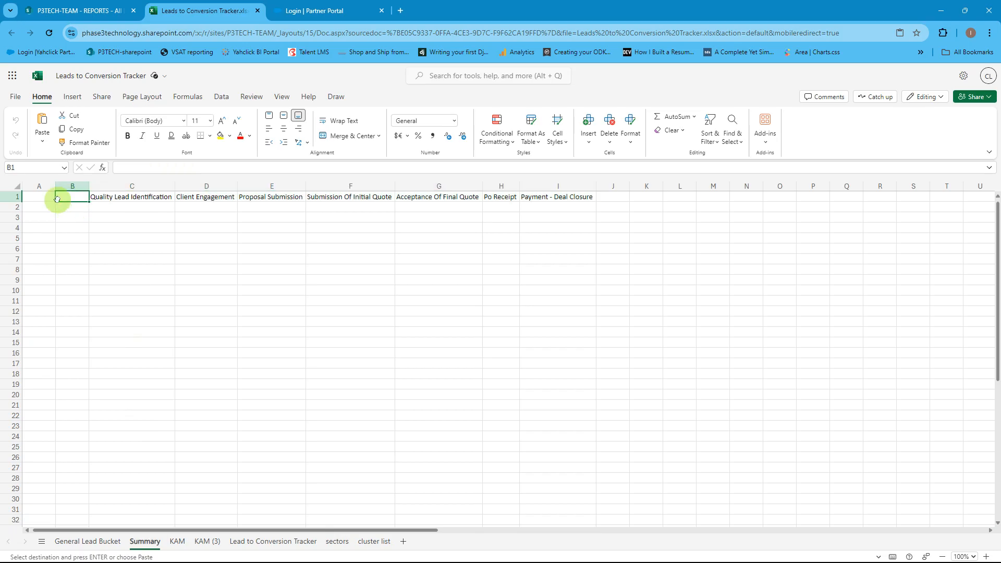
{"action": "type", "text": "Cl"}
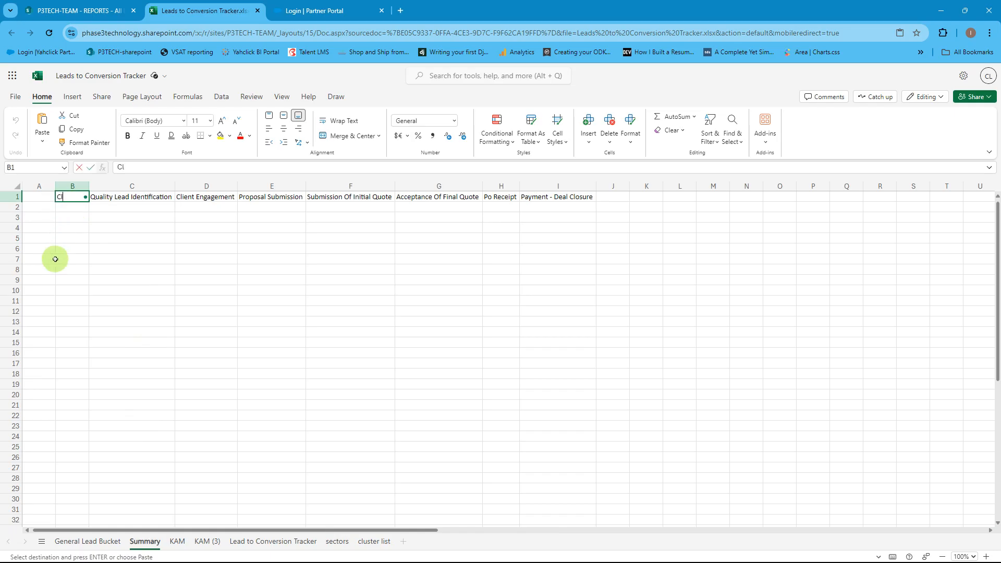
{"action": "type", "text": "ients"}
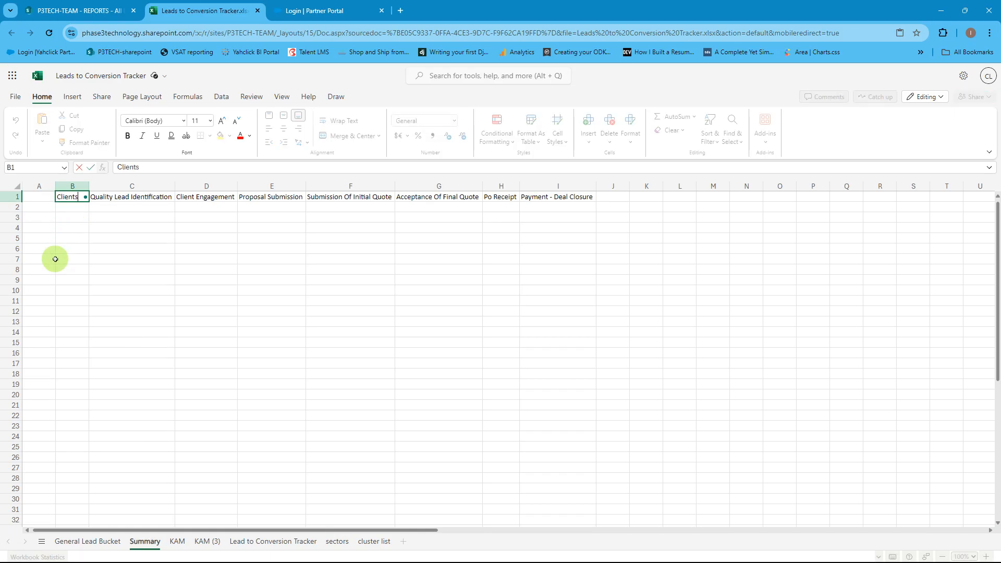
{"action": "key", "text": "Return"}
- Enter the row labels KAM in A2 and KAM1 in A3 of the Summary sheet
{"action": "key", "text": "Left"}
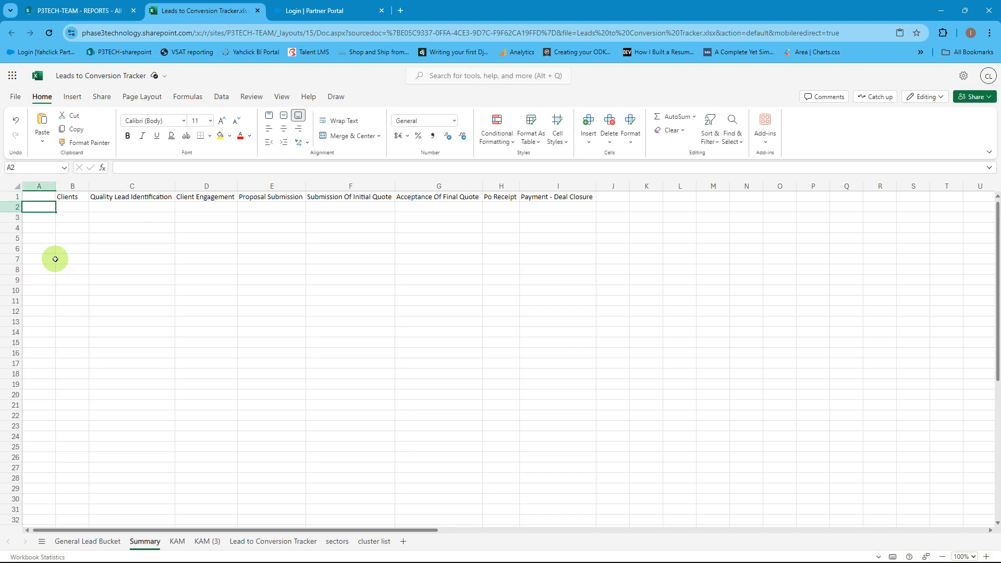
{"action": "type", "text": "KAM"}
{"action": "key", "text": "Return"}
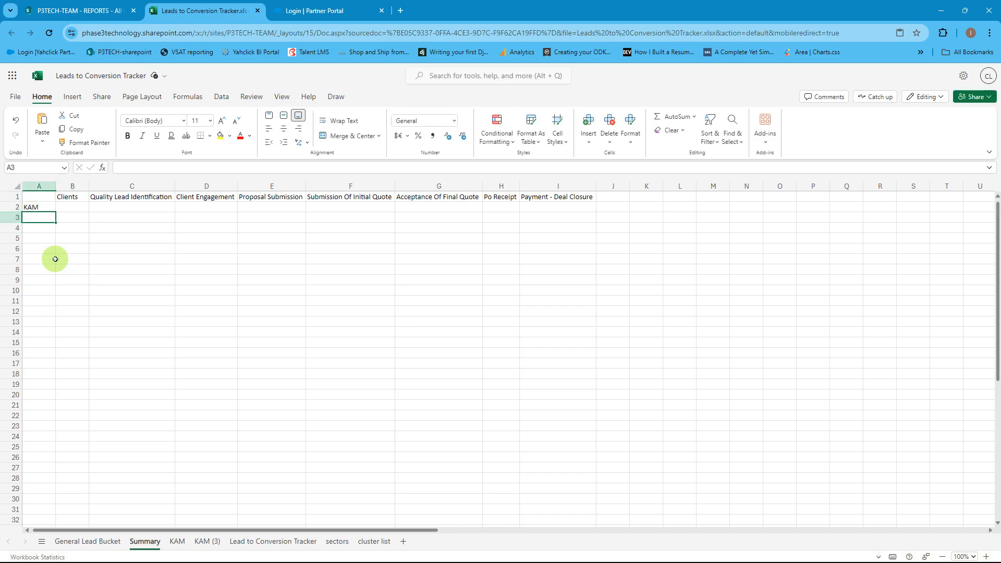
{"action": "type", "text": "KAM"}
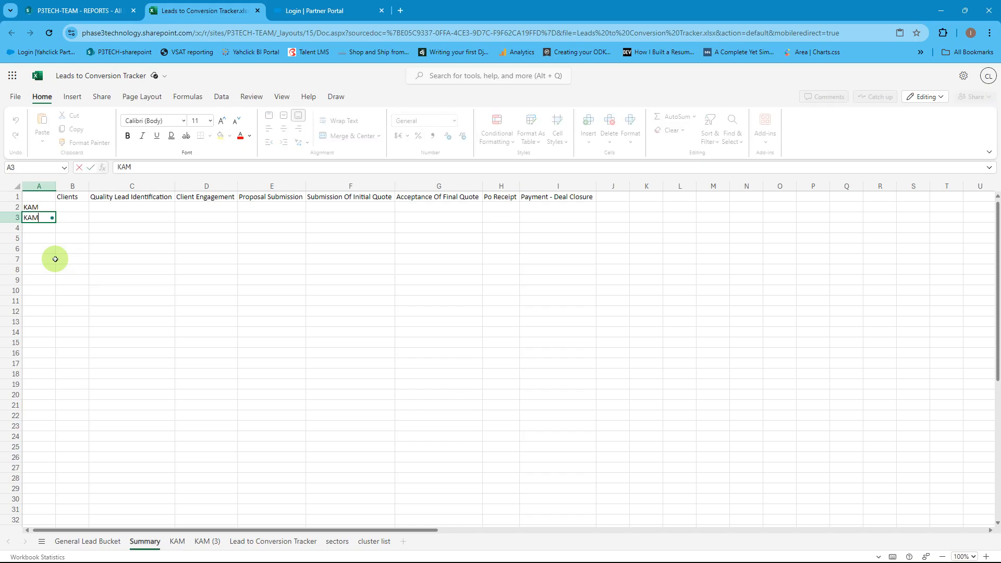
{"action": "type", "text": "1"}
{"action": "key", "text": "Return"}
{"action": "key", "text": "Up"}
{"action": "key", "text": "Up"}
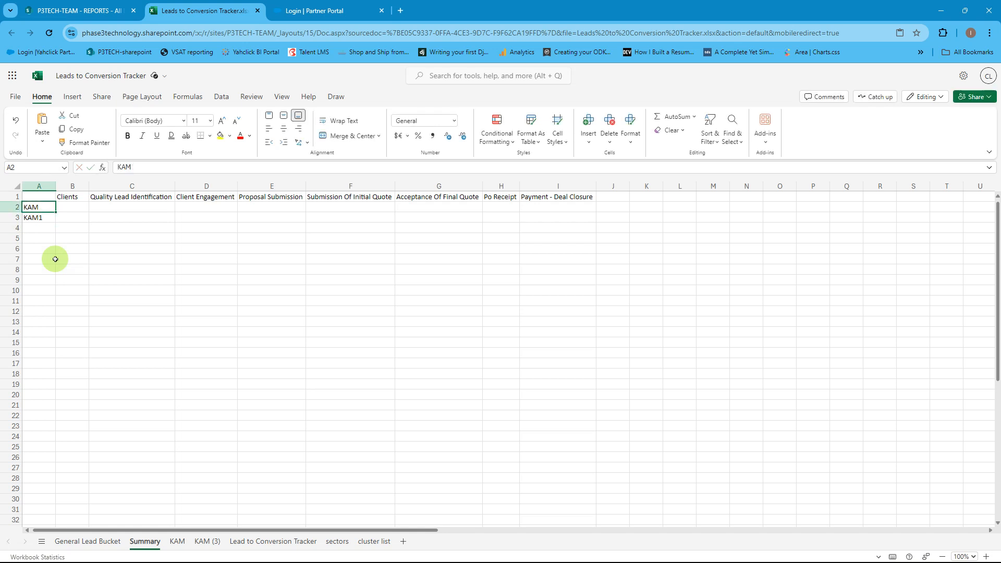
{"action": "key", "text": "shift+Down"}
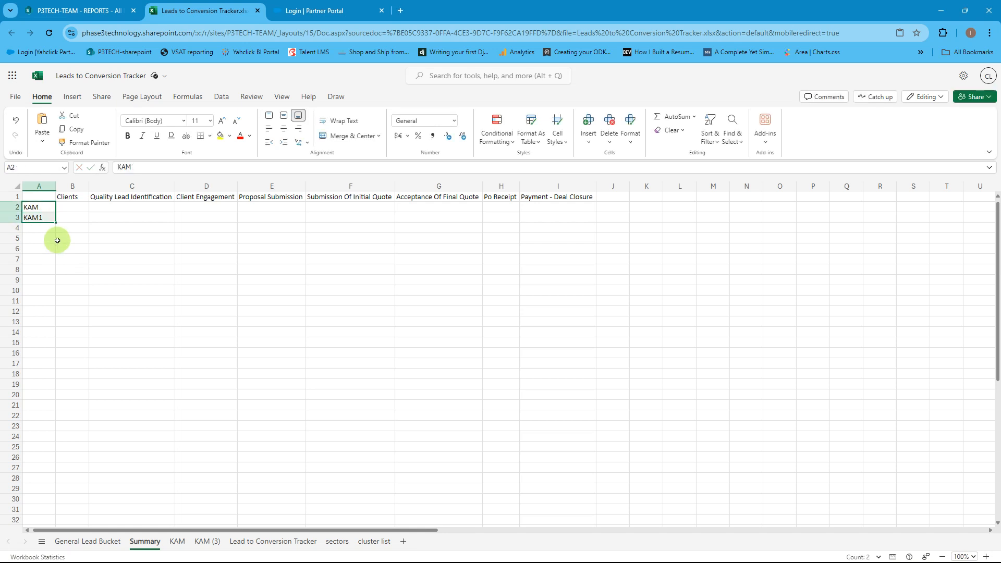
{"action": "left_click_drag", "start_coordinate": [58, 225], "coordinate": [59, 317]}
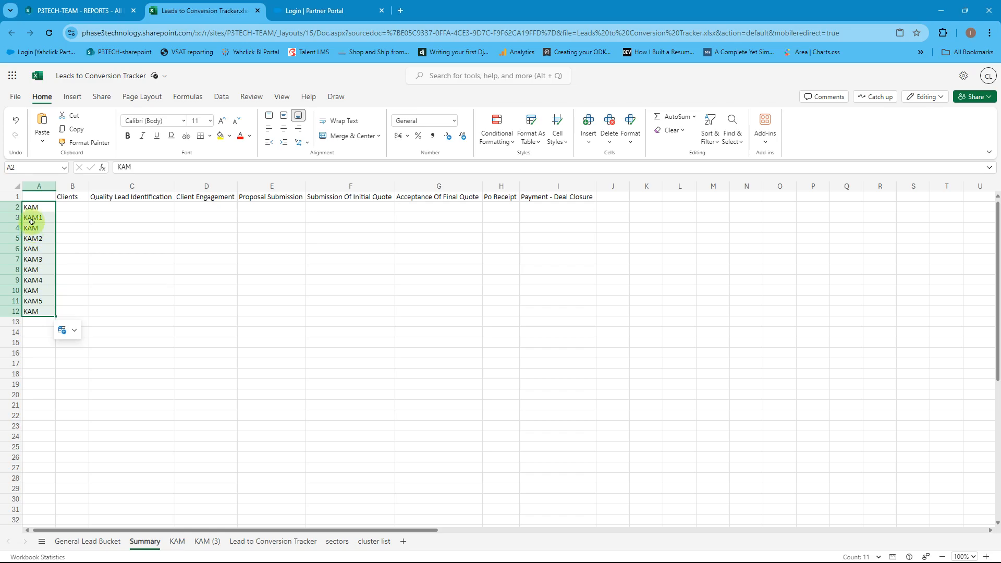
{"action": "key", "text": "ctrl+z"}
- Fill the KAM1 label down from A3 to A9 as a numbered series ending at KAM7
{"action": "left_click", "coordinate": [32, 223]}
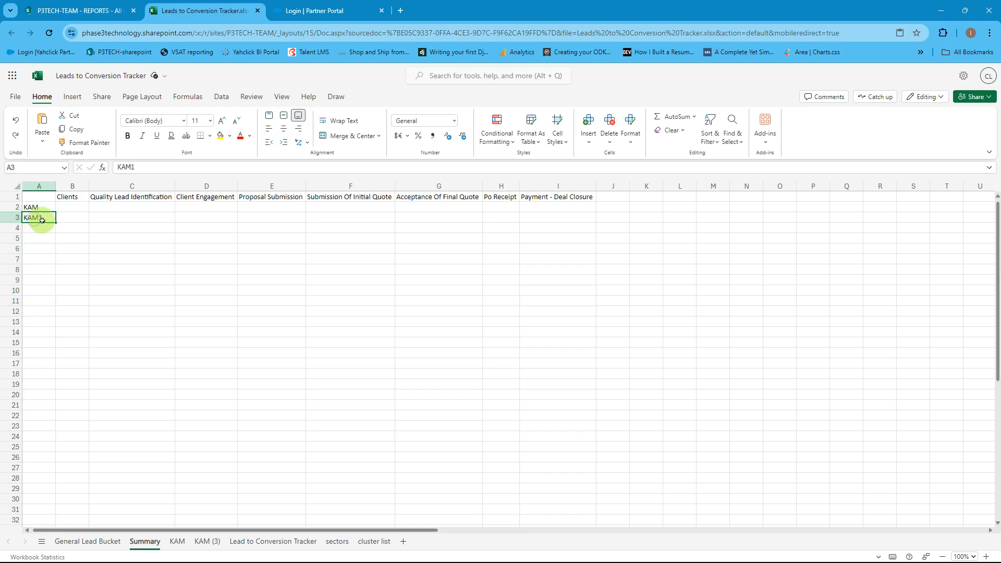
{"action": "left_click_drag", "start_coordinate": [57, 222], "coordinate": [46, 282]}
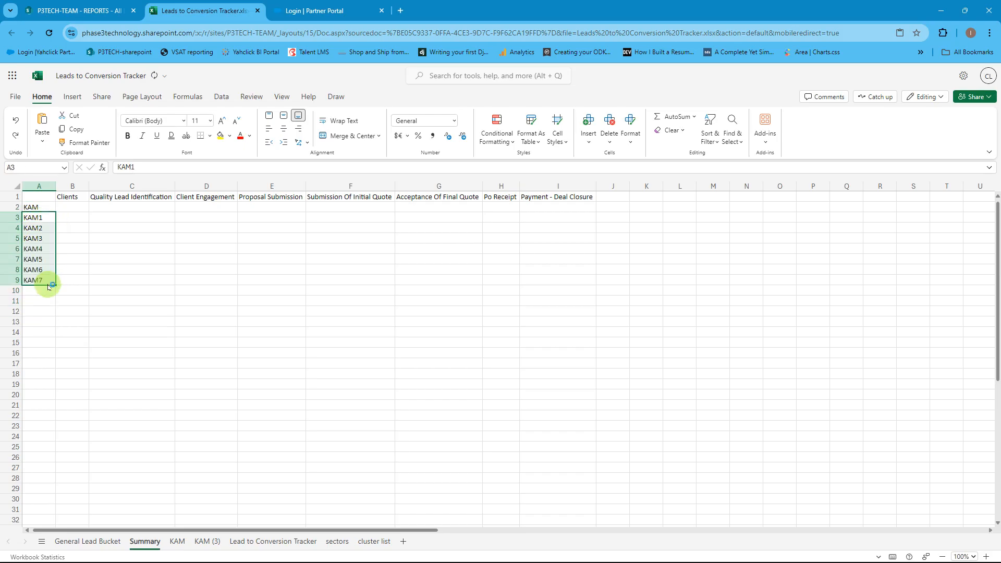
- Enter =COUNTA(KAM!D4:D35) in B2 to count the clients listed on the KAM sheet
{"action": "left_click", "coordinate": [66, 207]}
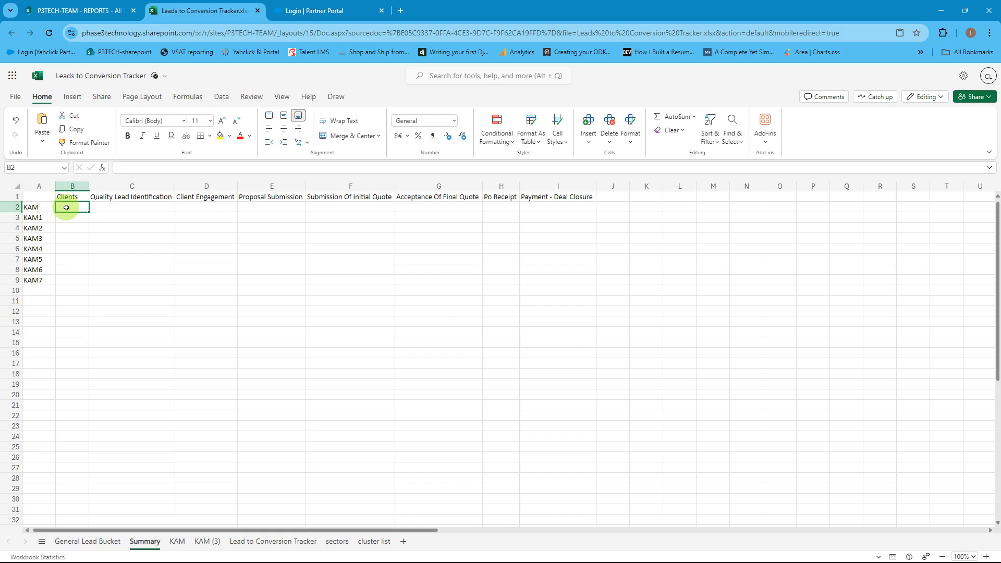
{"action": "type", "text": "=count"}
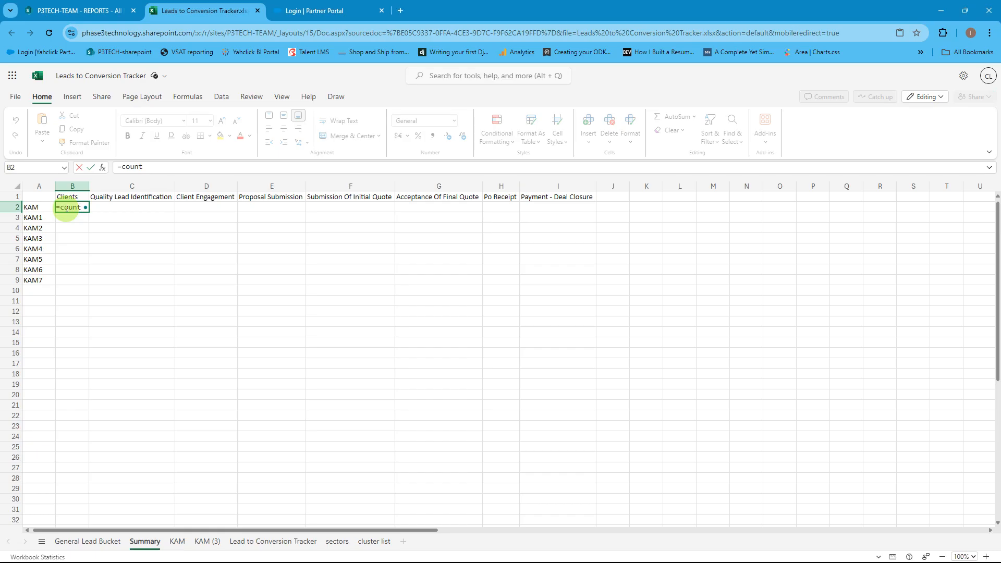
{"action": "type", "text": "a("}
{"action": "left_click", "coordinate": [177, 542]}
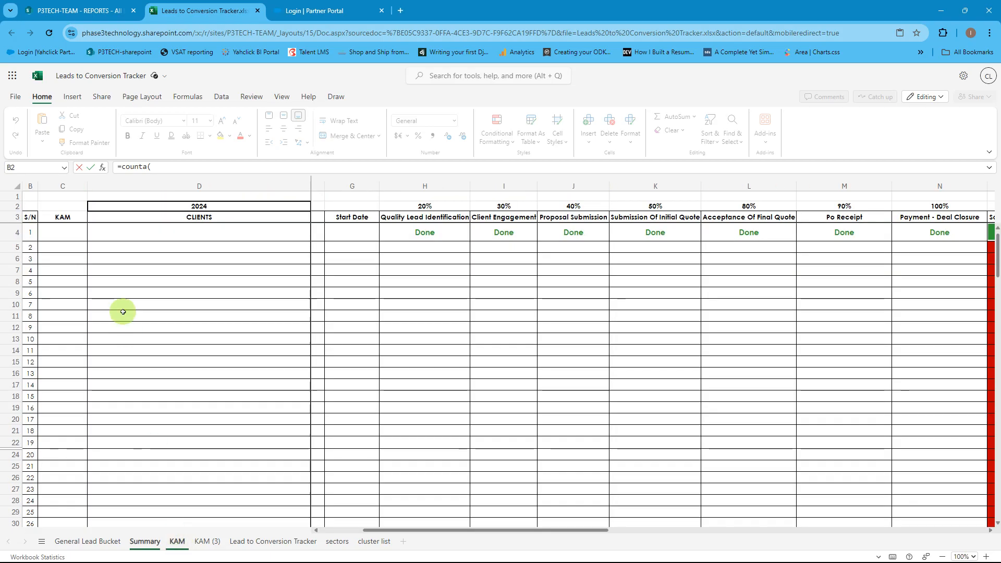
{"action": "left_click_drag", "start_coordinate": [148, 232], "coordinate": [163, 438]}
{"action": "key", "text": "Return"}
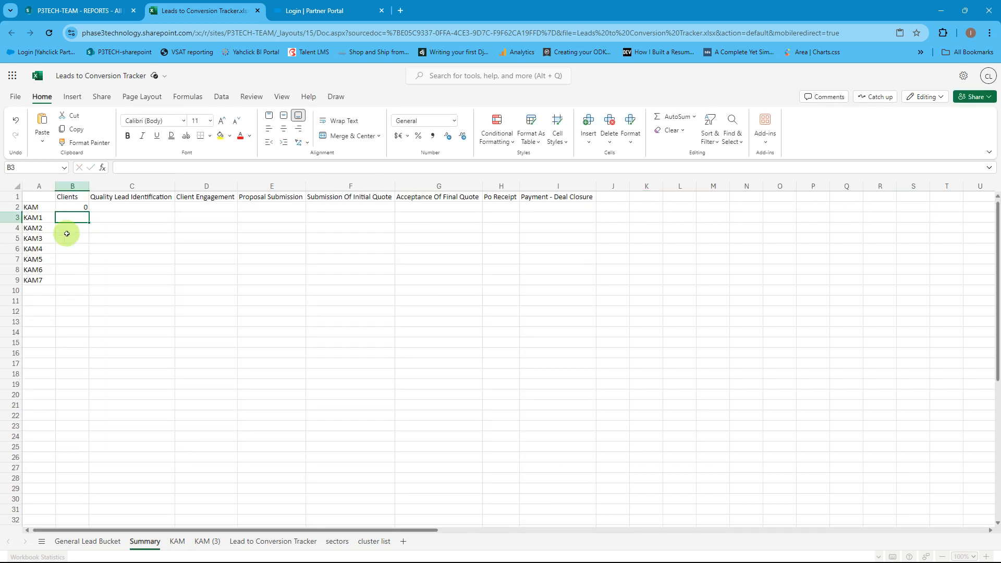
- Change the B2 formula to =IF(COUNTA(KAM!D4:D35)=0,"",COUNTA(KAM!D4:D35)) so that a zero count shows as blank
{"action": "key", "text": "Up"}
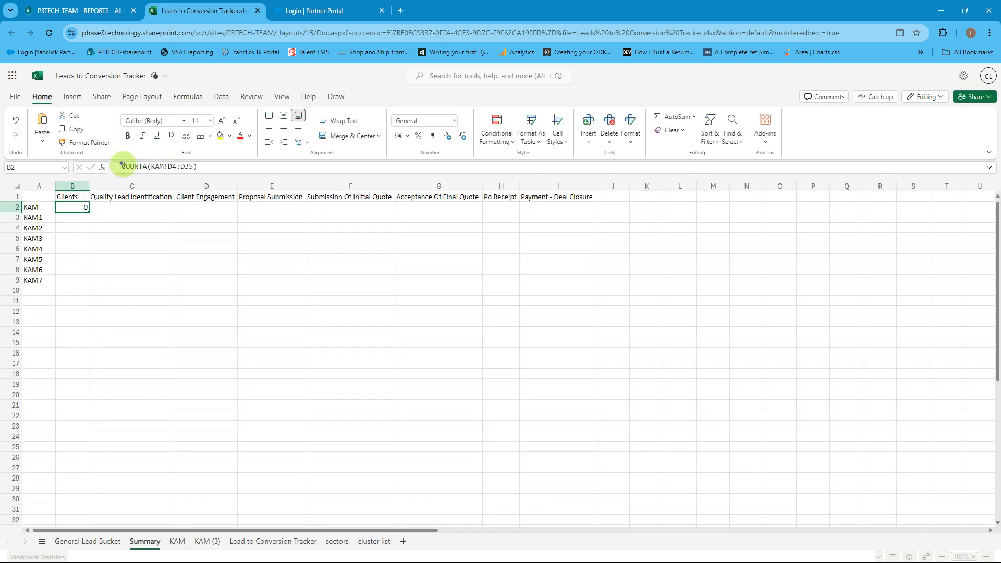
{"action": "left_click", "coordinate": [122, 166]}
{"action": "type", "text": "if"}
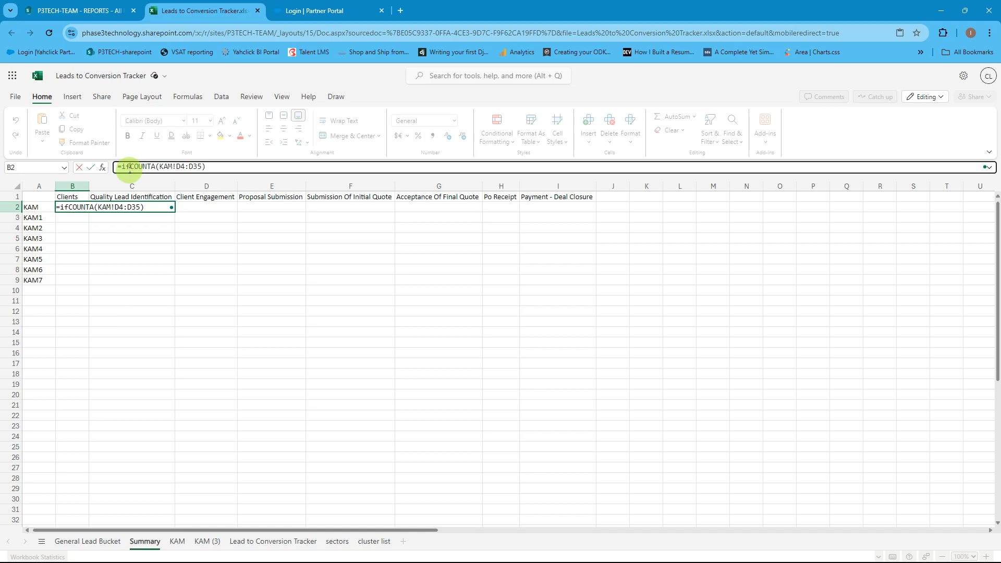
{"action": "key", "text": "BackSpace"}
{"action": "key", "text": "BackSpace"}
{"action": "type", "text": "IF("}
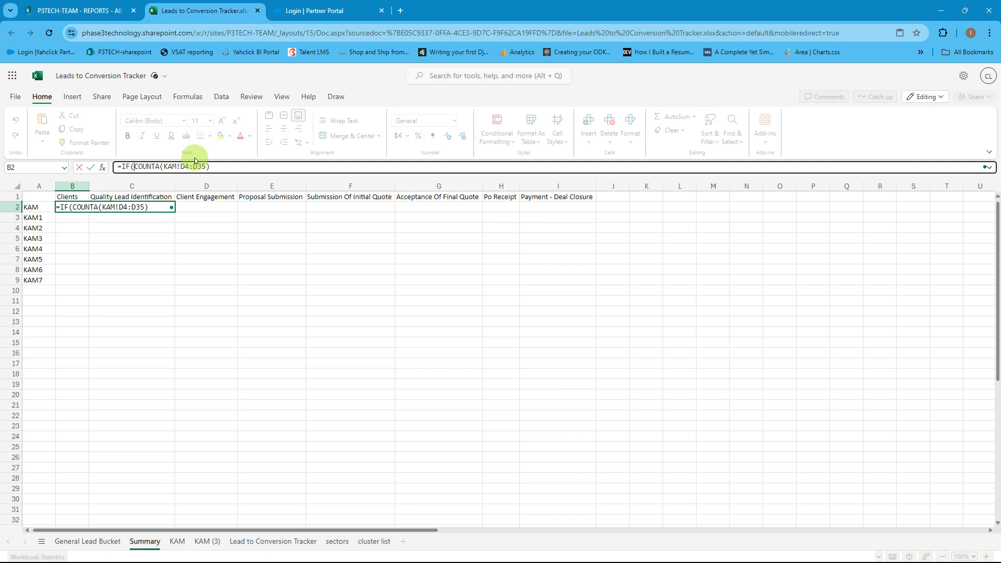
{"action": "left_click", "coordinate": [225, 168]}
{"action": "type", "text": "=0"}
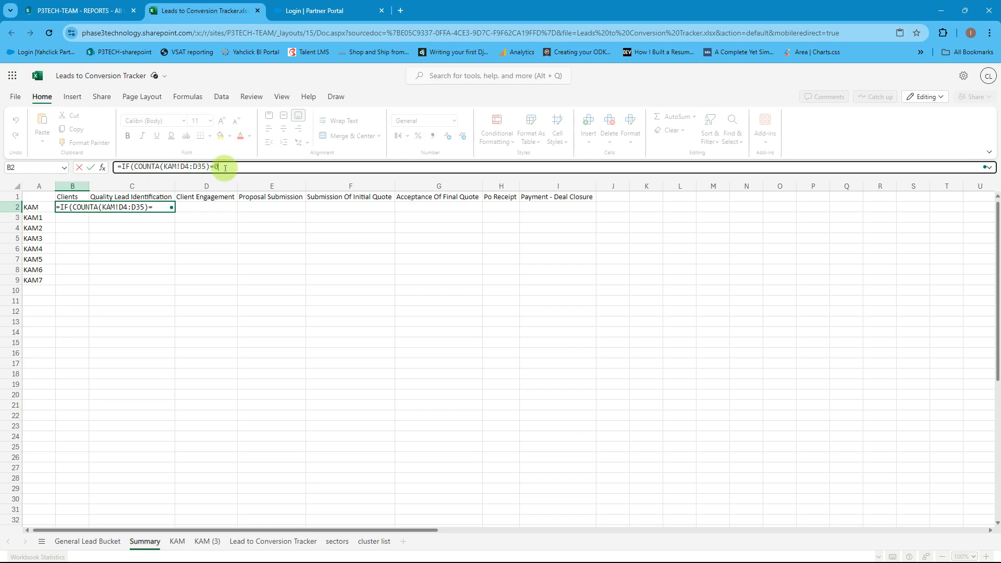
{"action": "type", "text": ",\"\""}
{"action": "key", "text": "Left"}
{"action": "key", "text": "shift+Left"}
{"action": "key", "text": "shift+Left"}
{"action": "key", "text": "shift+Left"}
{"action": "key", "text": "shift+Left"}
{"action": "key", "text": "shift+Left"}
{"action": "key", "text": "shift+Left"}
{"action": "key", "text": "shift+Left"}
{"action": "key", "text": "shift+Left"}
{"action": "key", "text": "shift+Left"}
{"action": "key", "text": "shift+Left"}
{"action": "key", "text": "shift+Left"}
{"action": "key", "text": "shift+Left"}
{"action": "key", "text": "shift+Left"}
{"action": "key", "text": "shift+Left"}
{"action": "key", "text": "shift+Left"}
{"action": "key", "text": "shift+Left"}
{"action": "key", "text": "shift+Left"}
{"action": "key", "text": "shift+Left"}
{"action": "key", "text": "ctrl+Right"}
{"action": "key", "text": "Right"}
{"action": "key", "text": "Right"}
{"action": "key", "text": "Right"}
{"action": "key", "text": "Right"}
{"action": "key", "text": "Right"}
{"action": "key", "text": "Right"}
{"action": "key", "text": "Right"}
{"action": "key", "text": "Right"}
{"action": "key", "text": "Right"}
{"action": "type", "text": ",COUNTA(KAM!D4:D35))"}
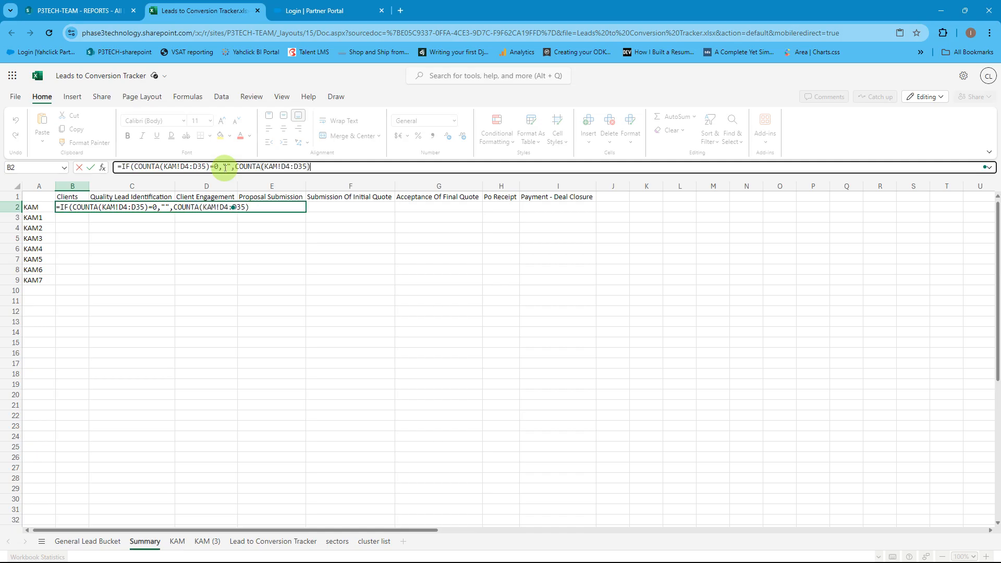
{"action": "key", "text": "Return"}
- Make both D4:D35 references in the B2 formula absolute, giving =IF(COUNTA(KAM!$D$4:$D$35)=0,"",COUNTA(KAM!$D$4:$D$35))
{"action": "key", "text": "Up"}
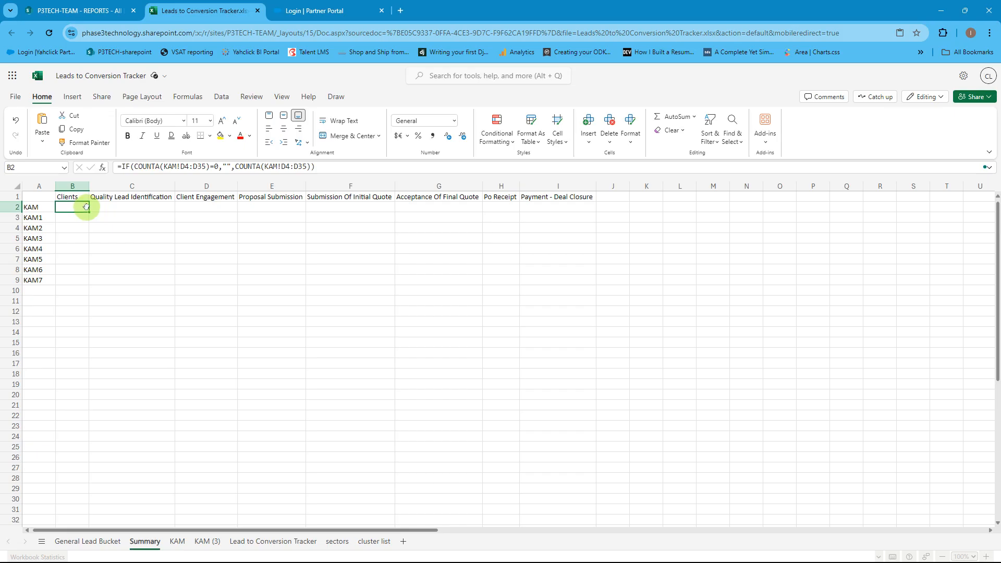
{"action": "left_click_drag", "start_coordinate": [181, 166], "coordinate": [208, 166]}
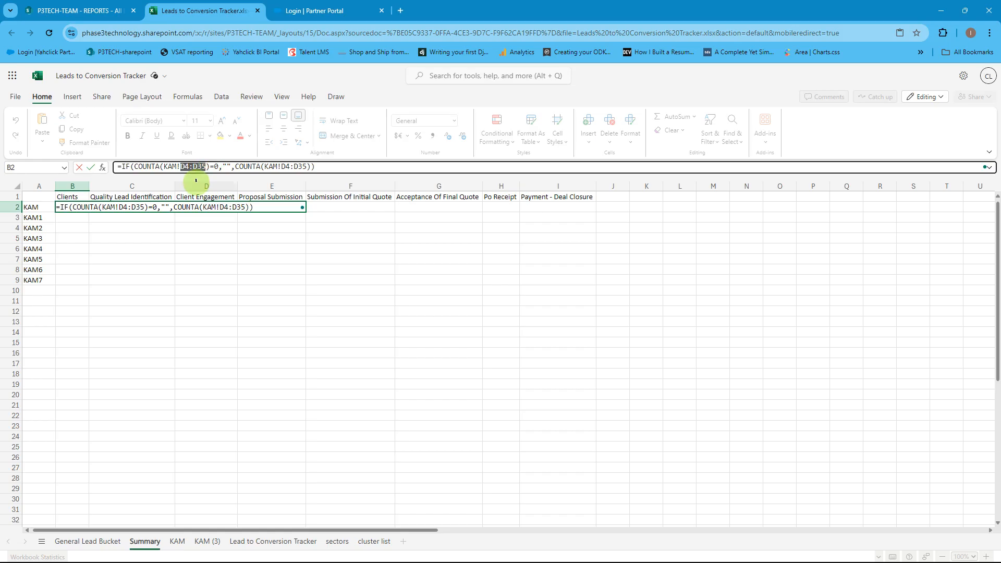
{"action": "key", "text": "F4"}
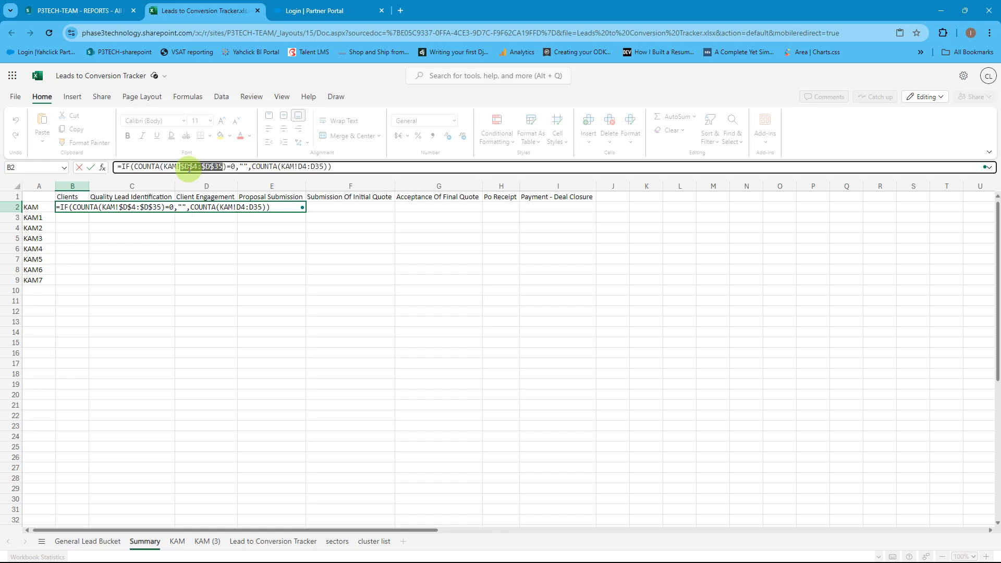
{"action": "left_click", "coordinate": [358, 208]}
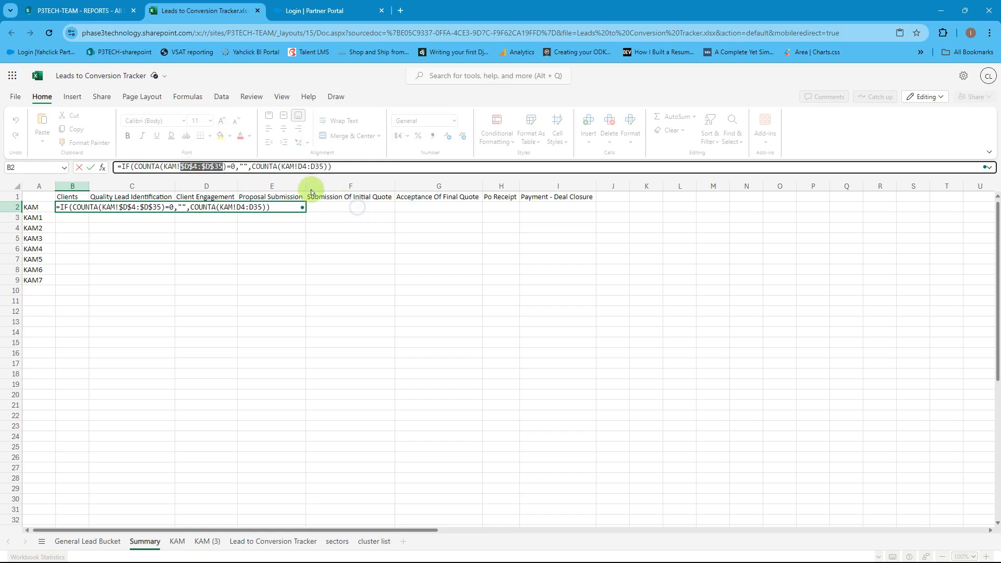
{"action": "double_click", "coordinate": [302, 167]}
{"action": "left_click_drag", "start_coordinate": [319, 167], "coordinate": [324, 167]}
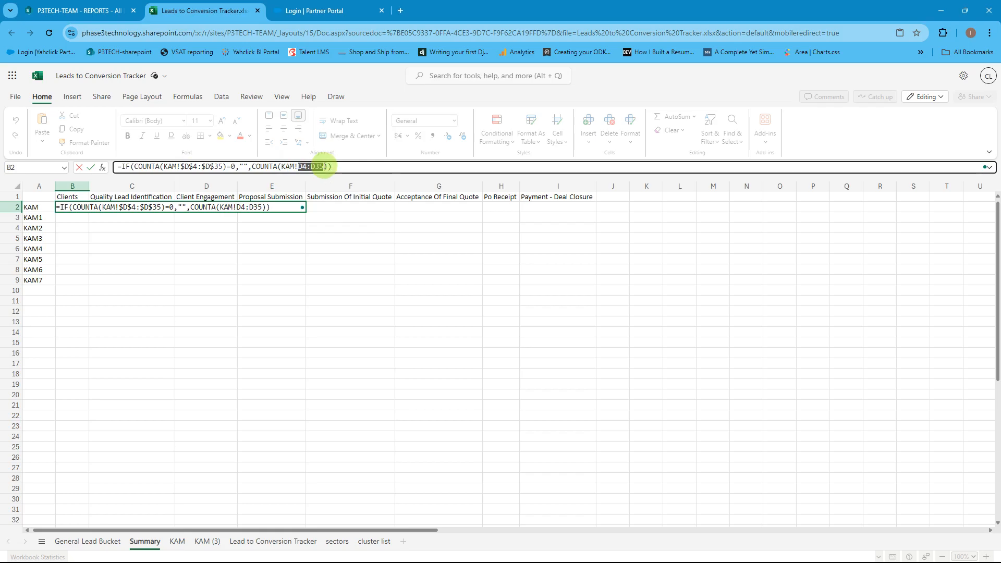
{"action": "key", "text": "F4"}
{"action": "key", "text": "Return"}
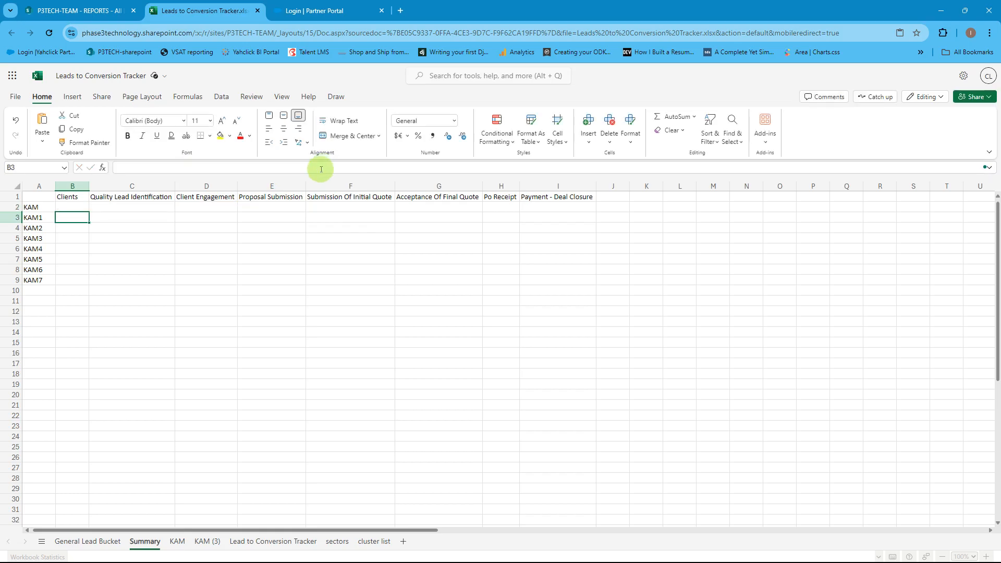
- Fill the B2 formula down the Clients column to B9 for all the KAM rows
{"action": "left_click", "coordinate": [84, 207]}
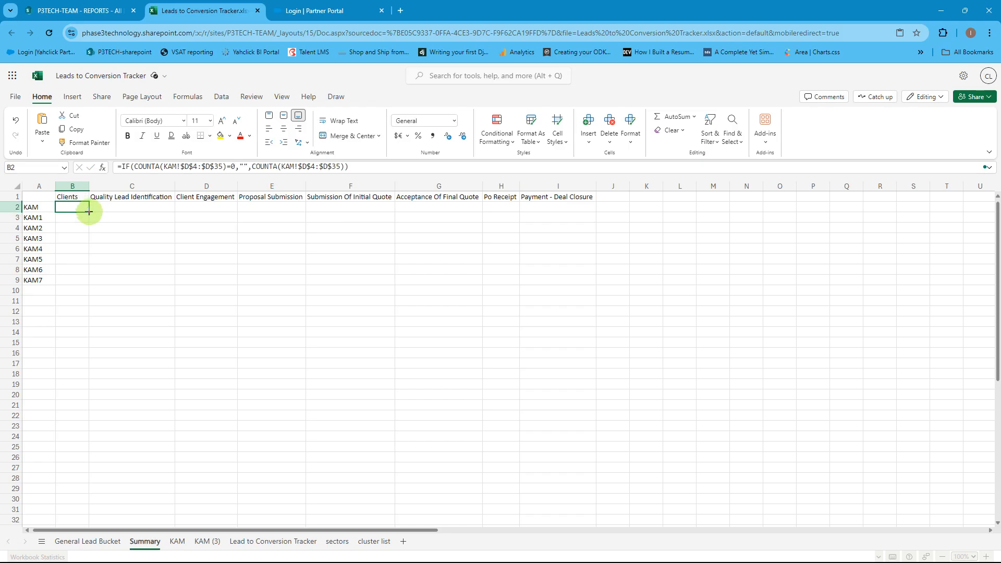
{"action": "left_click_drag", "start_coordinate": [84, 208], "coordinate": [81, 280]}
{"action": "key", "text": "ctrl+d"}
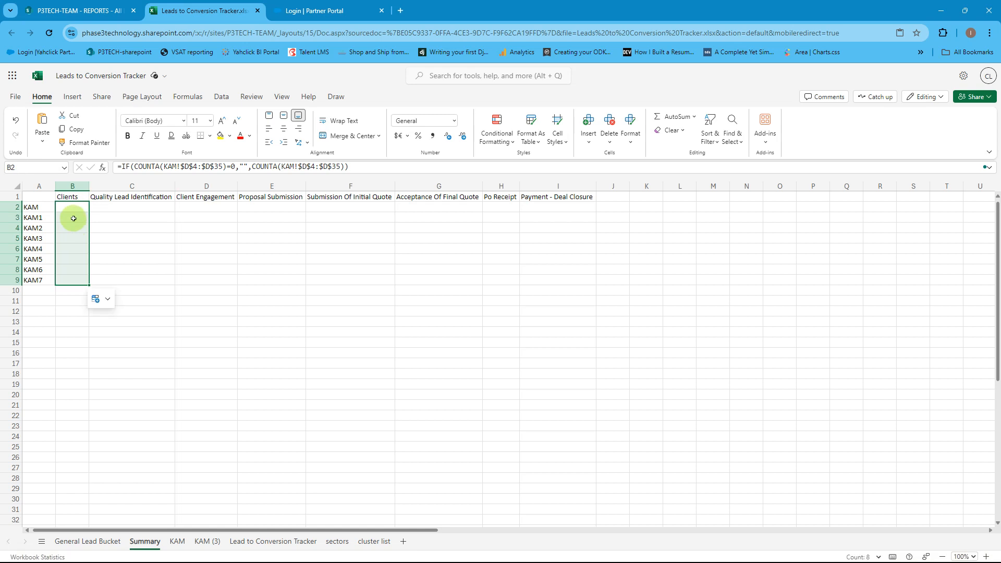
- Try to point the B3 formula's ranges at a sheet named KAM1
{"action": "left_click", "coordinate": [74, 217]}
{"action": "left_click", "coordinate": [178, 167]}
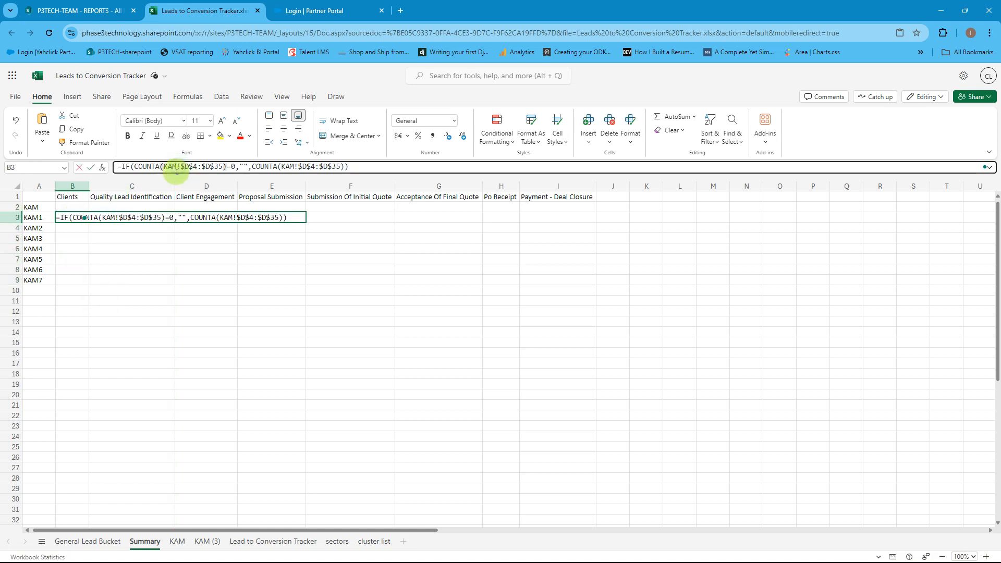
{"action": "type", "text": "1"}
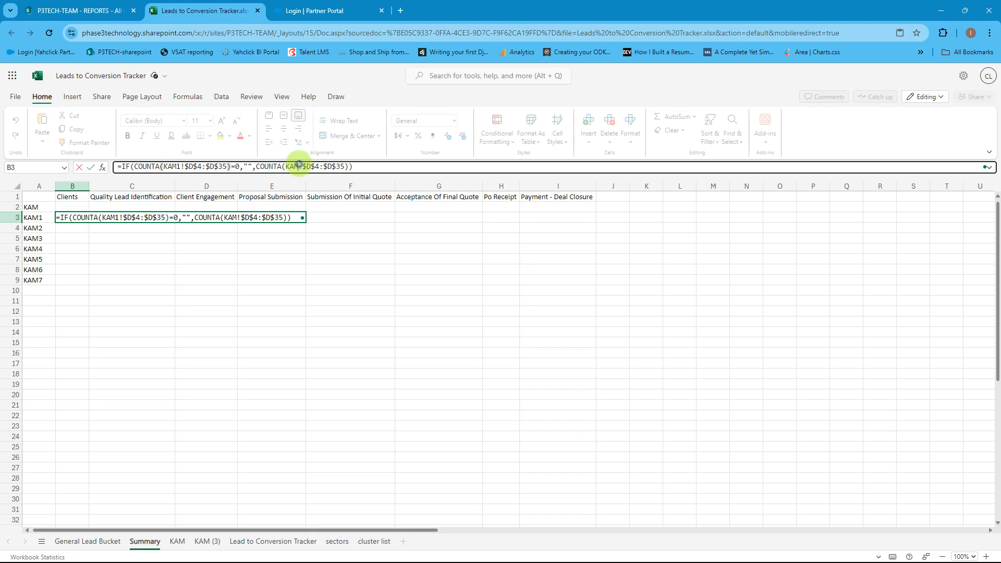
{"action": "left_click", "coordinate": [294, 221]}
{"action": "key", "text": "Return"}
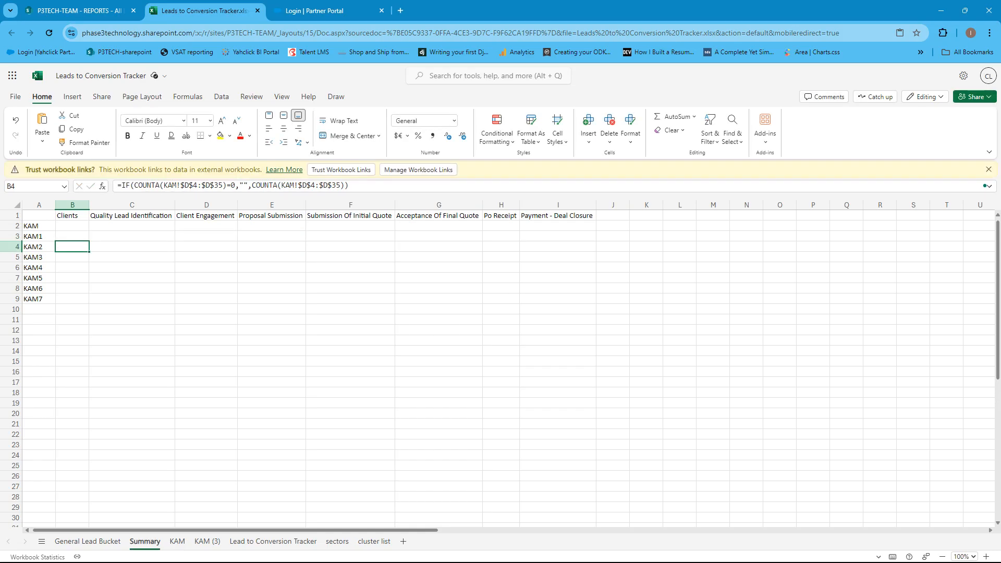
- Trust the workbook links and break all links to external workbooks, including the KAM1 link
{"action": "left_click", "coordinate": [358, 170]}
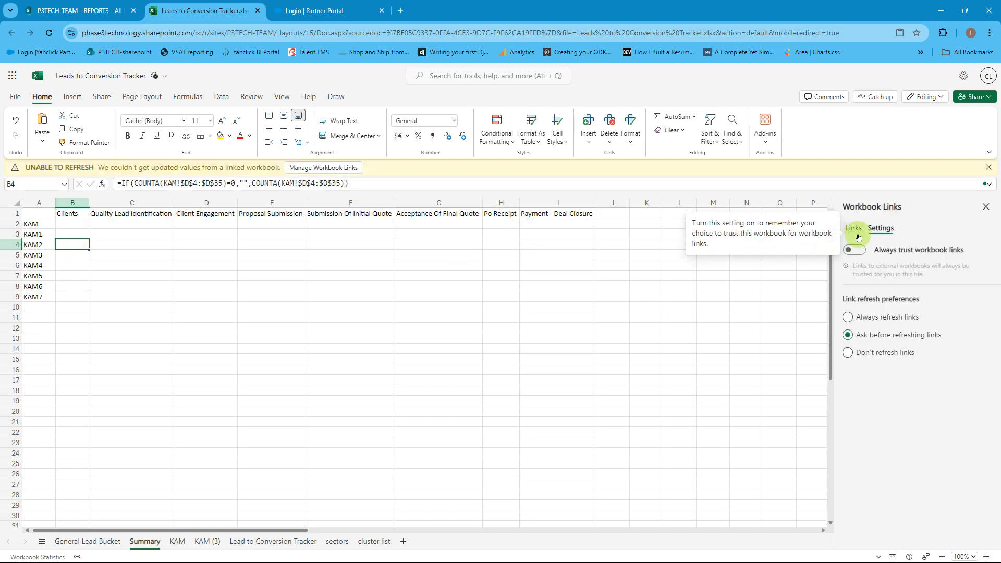
{"action": "left_click", "coordinate": [854, 228]}
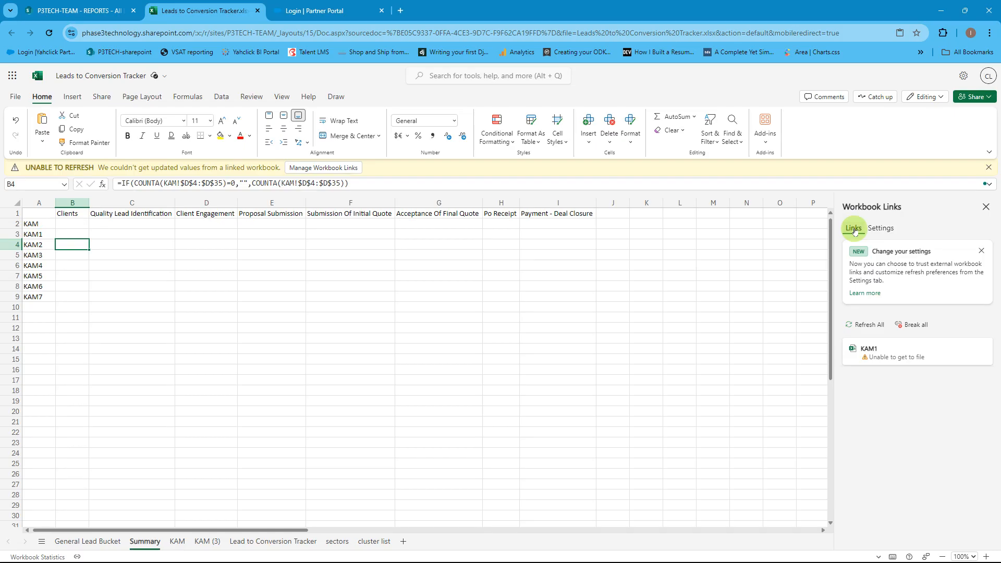
{"action": "mouse_move", "coordinate": [963, 349]}
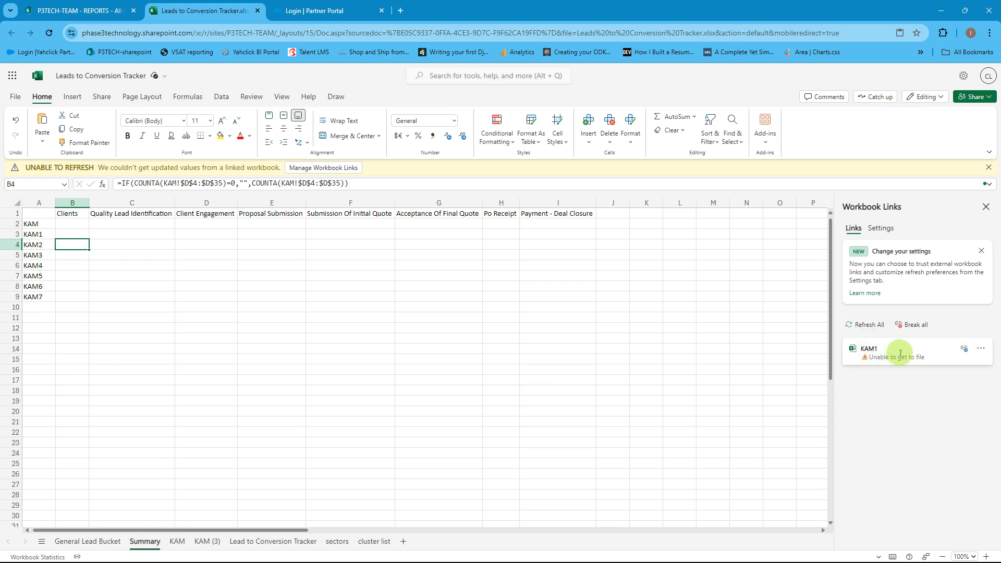
{"action": "left_click", "coordinate": [912, 332]}
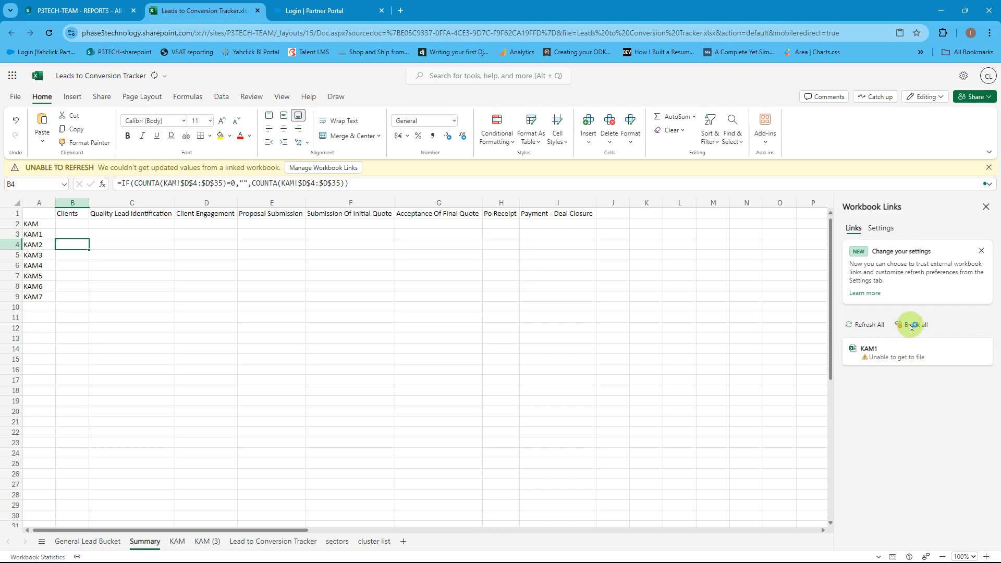
- Examine the formulas in the Clients column to see which cells still hold the count formula
{"action": "left_click", "coordinate": [73, 218]}
{"action": "left_click", "coordinate": [73, 208]}
{"action": "left_click", "coordinate": [74, 238]}
{"action": "left_click", "coordinate": [73, 260]}
{"action": "left_click", "coordinate": [73, 209]}
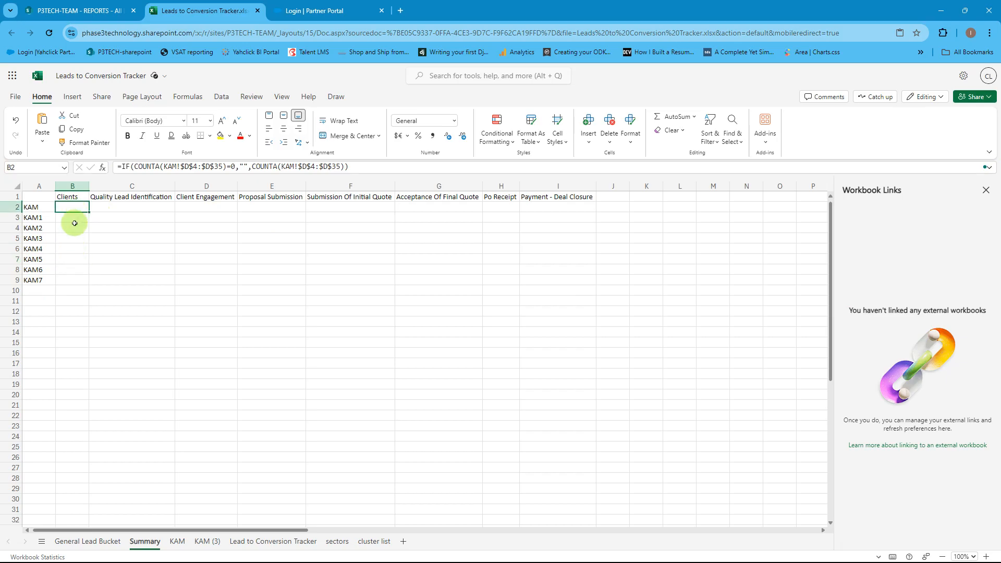
{"action": "left_click", "coordinate": [74, 228]}
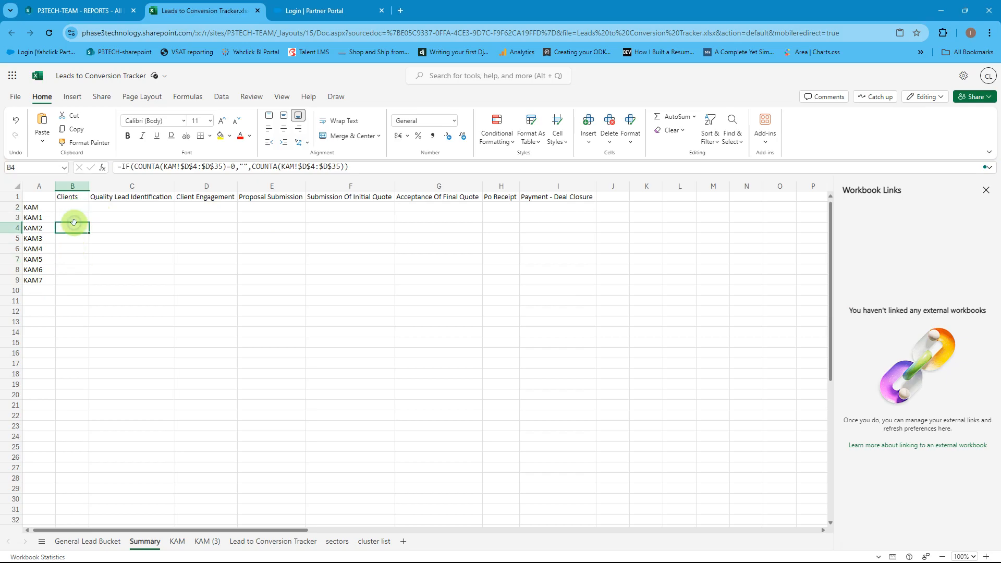
{"action": "left_click", "coordinate": [160, 166]}
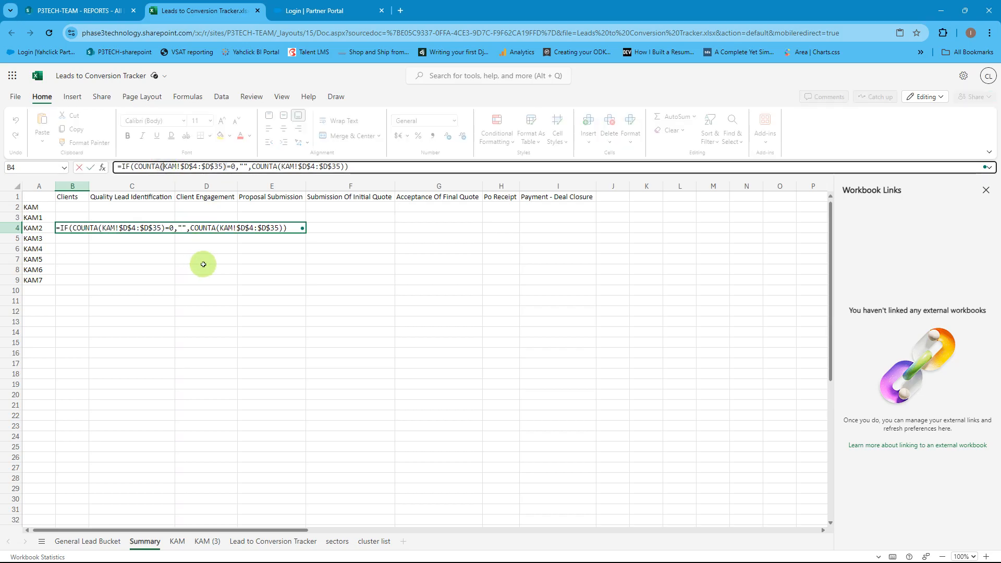
{"action": "key", "text": "Escape"}
{"action": "key", "text": "Down"}
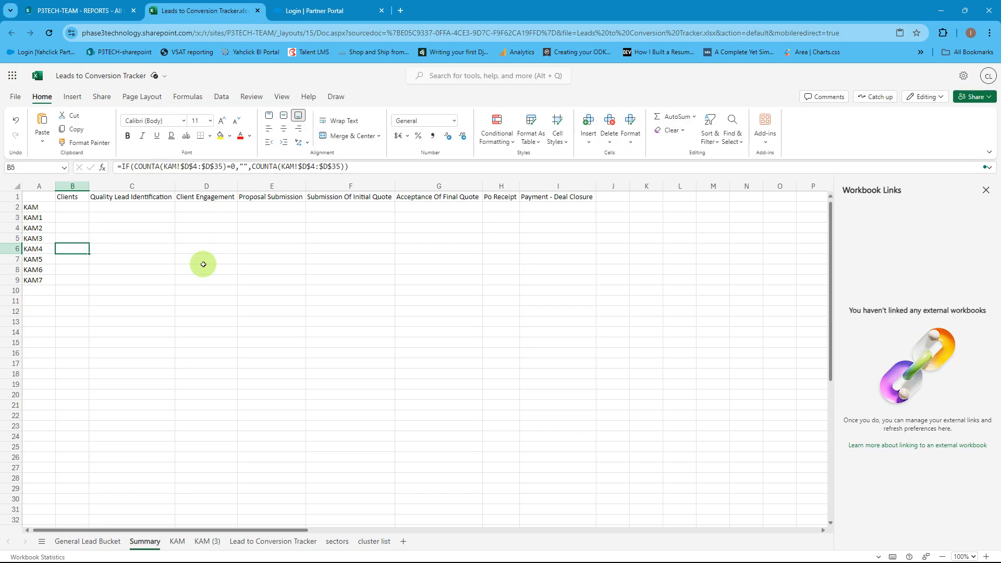
{"action": "key", "text": "Up"}
{"action": "key", "text": "Up"}
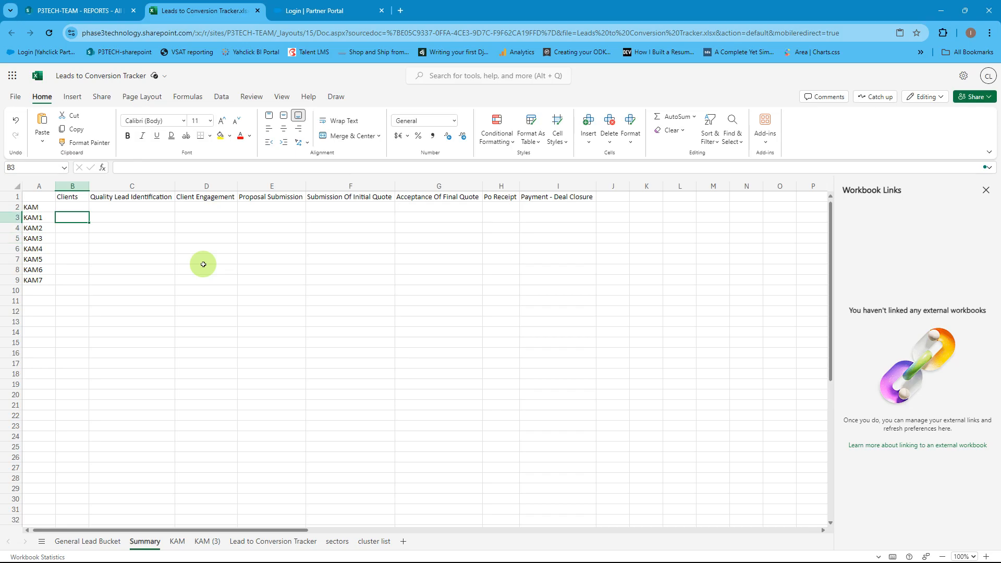
- Fill the B2 formula down through B9 again to restore the formula in B3
{"action": "left_click", "coordinate": [85, 208]}
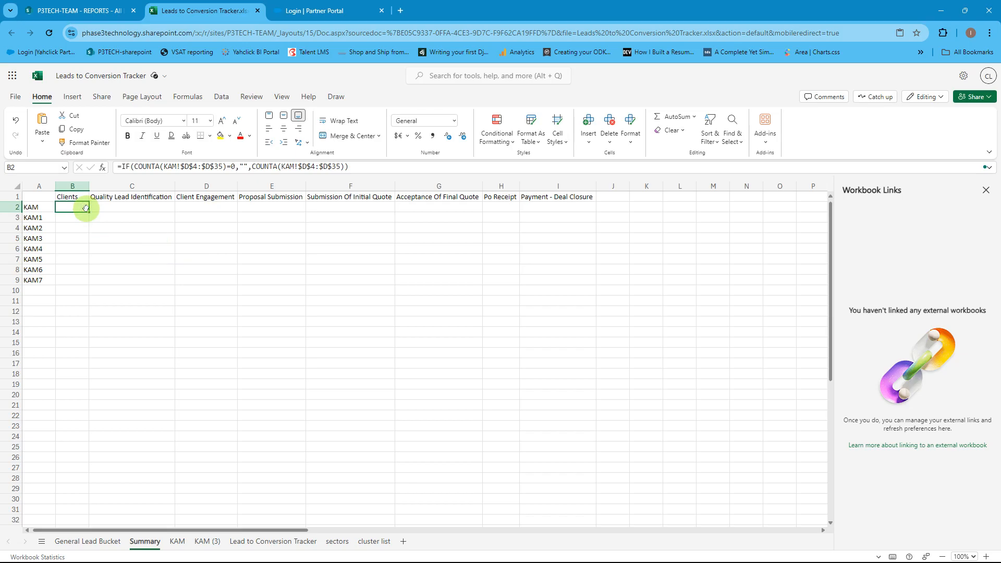
{"action": "left_click_drag", "start_coordinate": [88, 212], "coordinate": [89, 281]}
- Point both ranges in B3 at the 'KAM (3)' sheet: =IF(COUNTA('KAM (3)'!$D$4:$D$35)=0,"",COUNTA('KAM (3)'!$D$4:$D$35))
{"action": "left_click", "coordinate": [68, 216]}
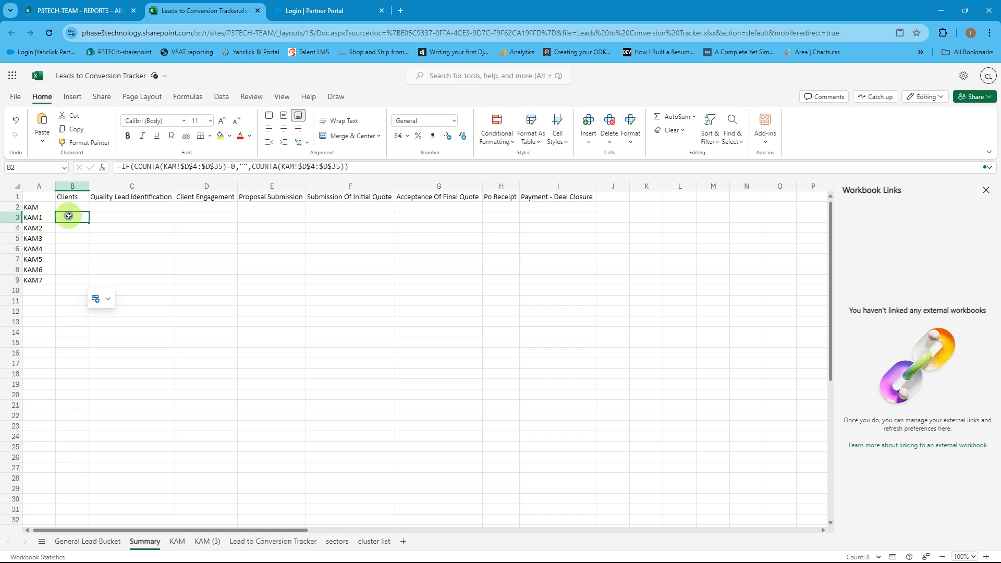
{"action": "left_click", "coordinate": [164, 166]}
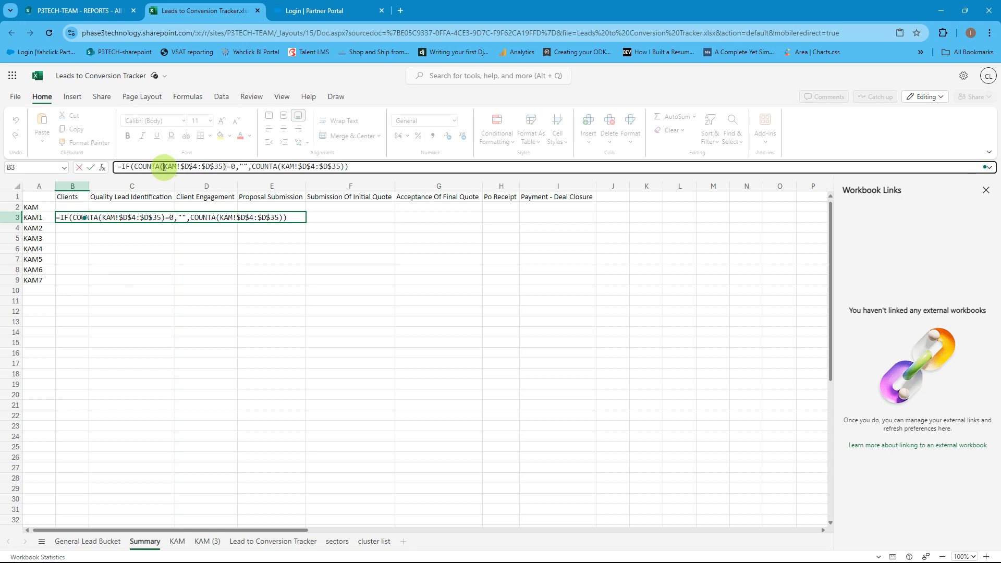
{"action": "type", "text": "'"}
{"action": "left_click", "coordinate": [182, 167]}
{"action": "type", "text": "(3)"}
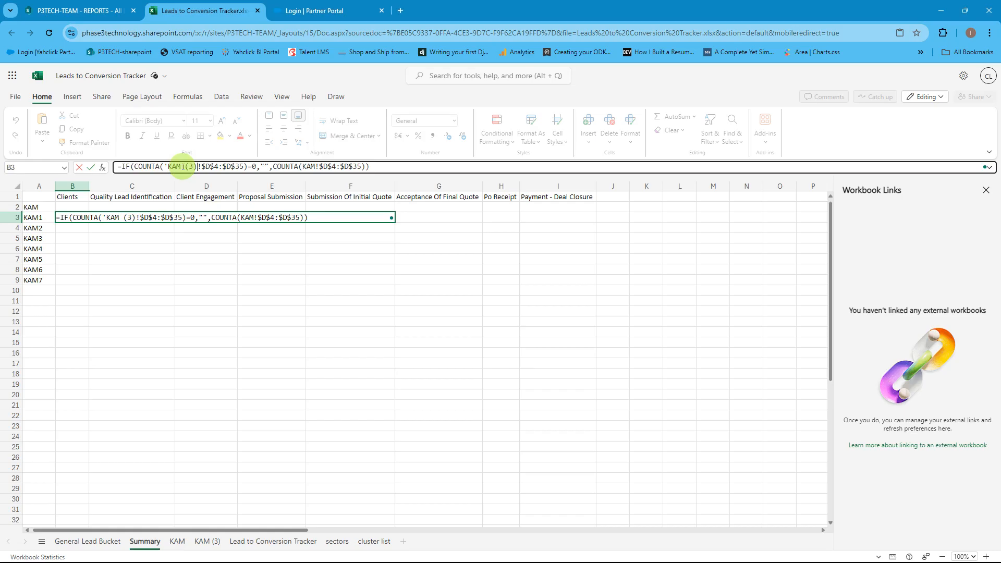
{"action": "type", "text": "'"}
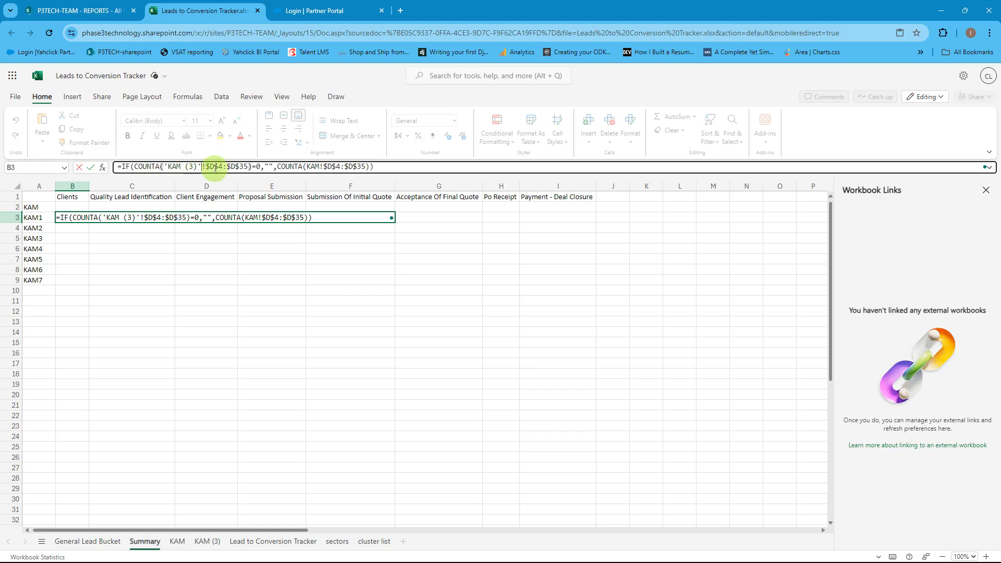
{"action": "left_click", "coordinate": [307, 167]}
{"action": "type", "text": "'"}
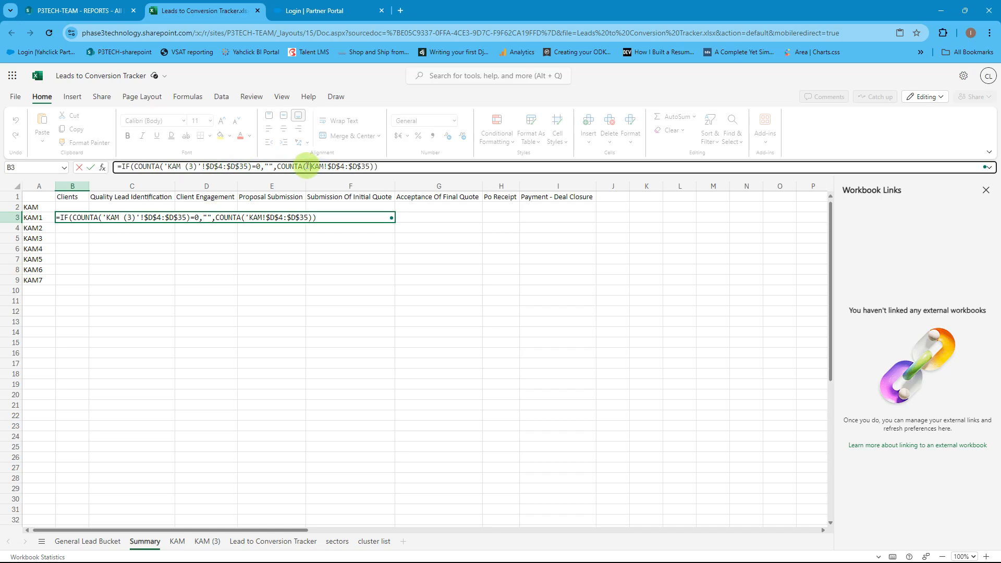
{"action": "key", "text": "Right"}
{"action": "key", "text": "Right"}
{"action": "key", "text": "Right"}
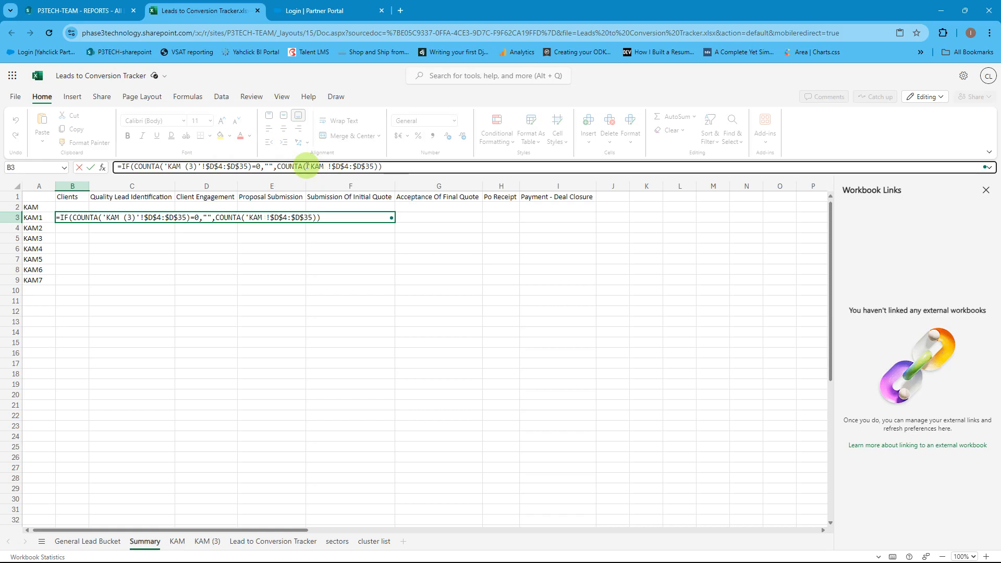
{"action": "type", "text": "(3)"}
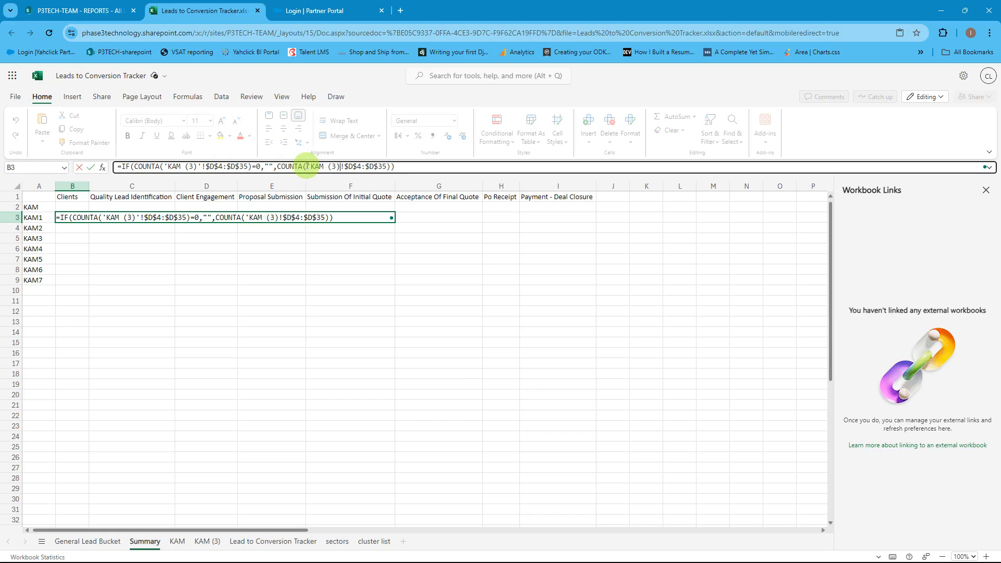
{"action": "type", "text": "'"}
{"action": "key", "text": "Return"}
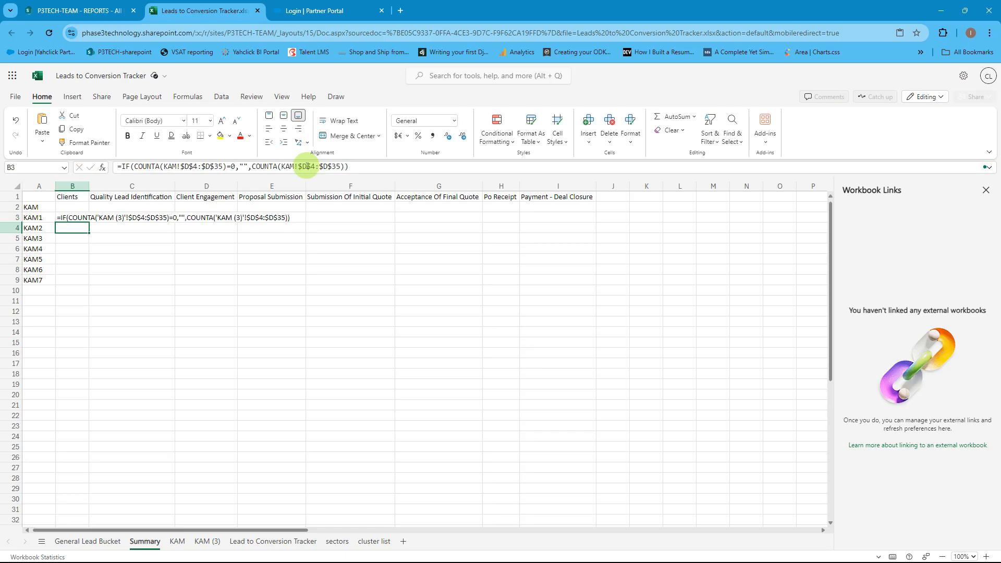
- Check the B3 formula without changing it and close the Workbook Links pane
{"action": "key", "text": "Up"}
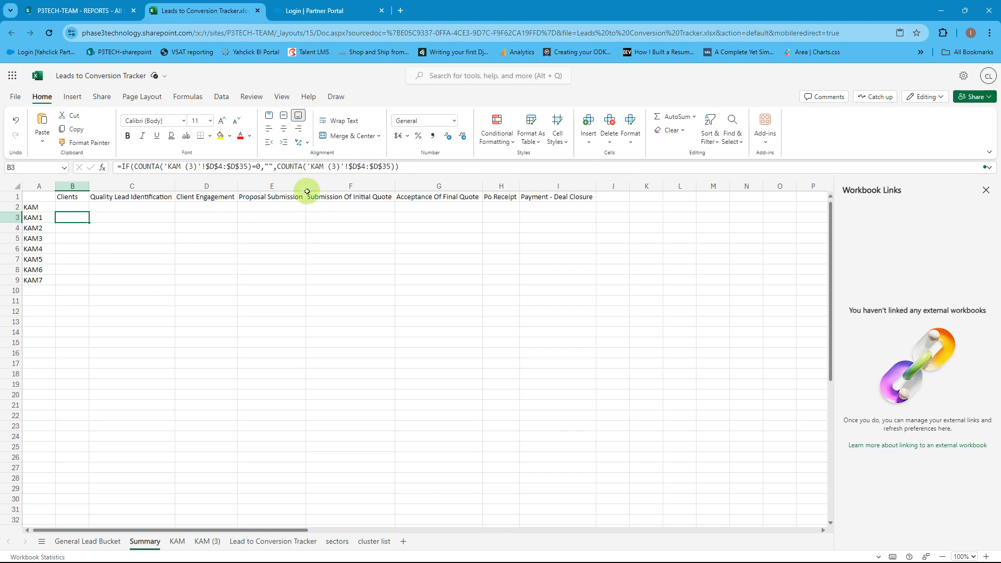
{"action": "left_click", "coordinate": [346, 166]}
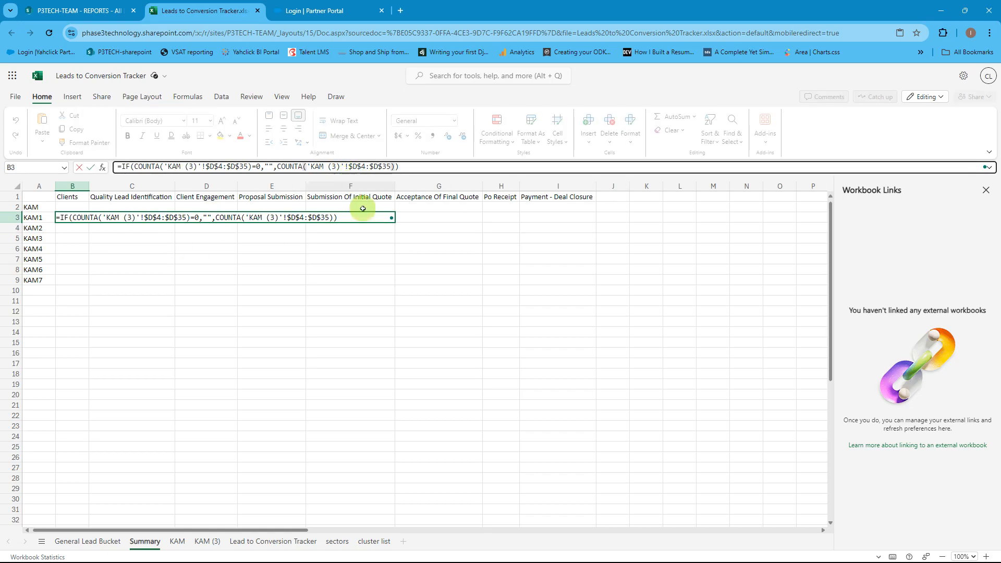
{"action": "key", "text": "Escape"}
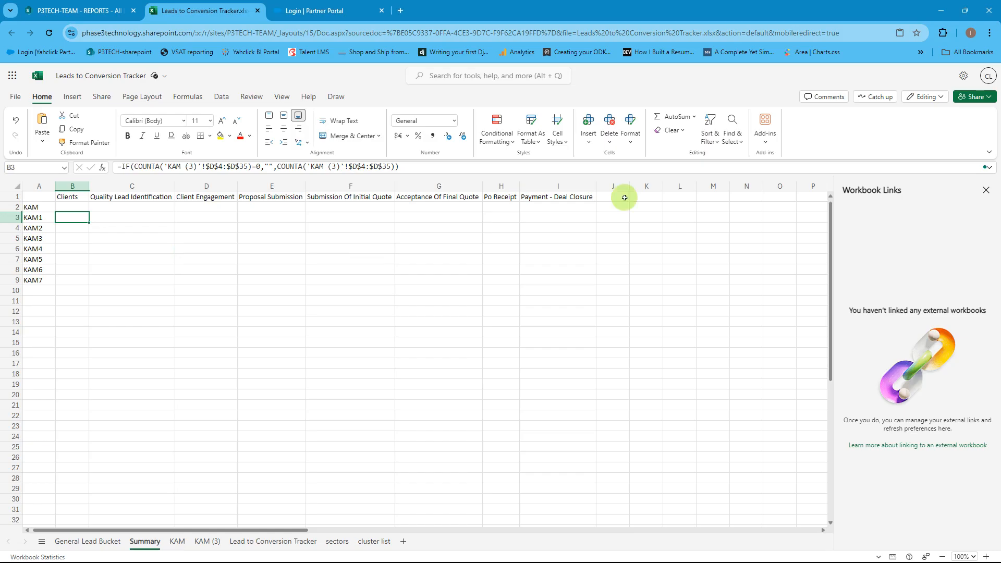
{"action": "left_click", "coordinate": [986, 191]}
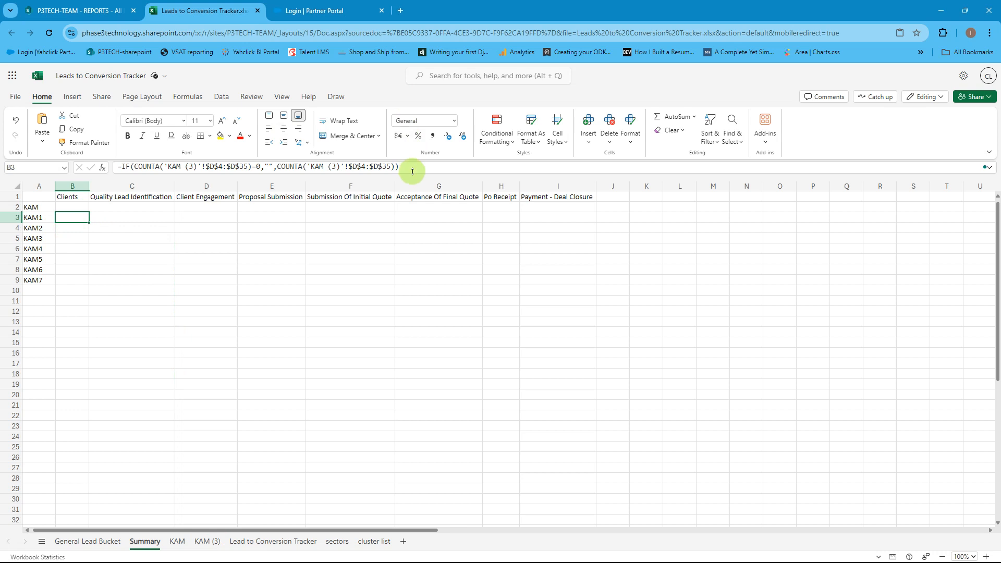
- Copy the B3 formula text into B5, replacing its formula with =IF(COUNTA('KAM (3)'!$D$4:$D$35)=0,"",COUNTA('KAM (3)'!$D$4:$D$35))
{"action": "left_click_drag", "start_coordinate": [411, 167], "coordinate": [78, 157]}
{"action": "key", "text": "ctrl+c"}
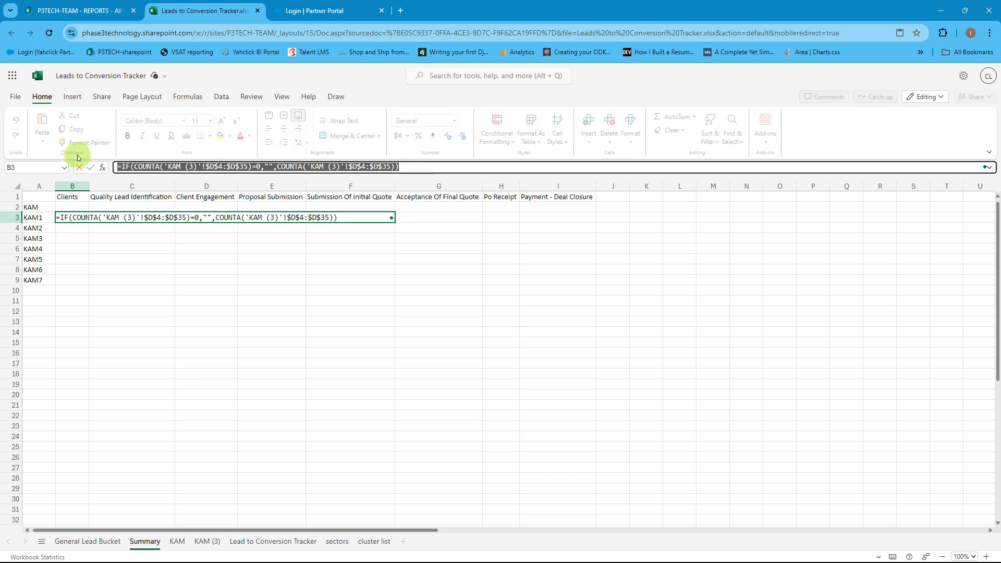
{"action": "left_click", "coordinate": [63, 238]}
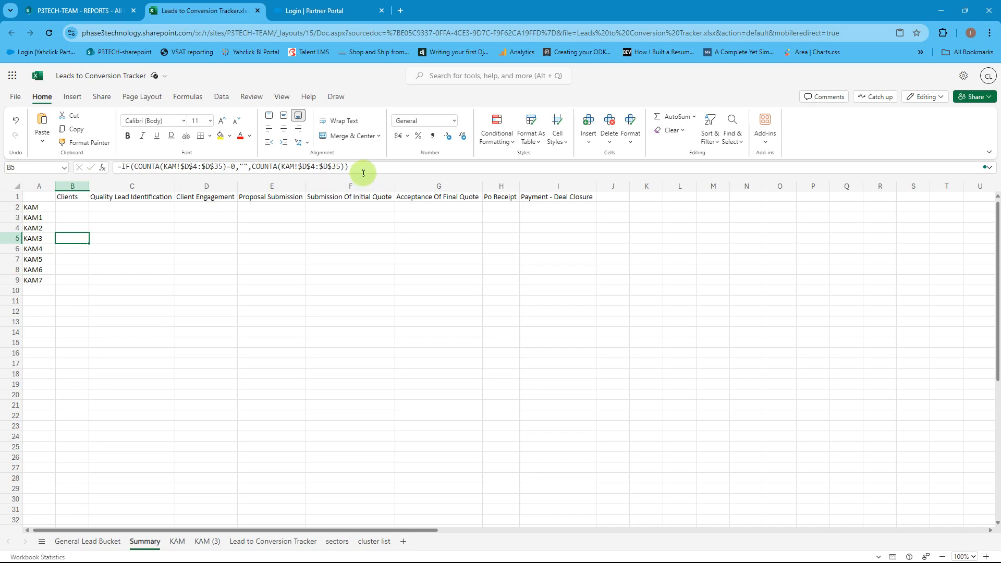
{"action": "left_click", "coordinate": [405, 168]}
{"action": "left_click_drag", "start_coordinate": [329, 167], "coordinate": [105, 168]}
{"action": "key", "text": "ctrl+v"}
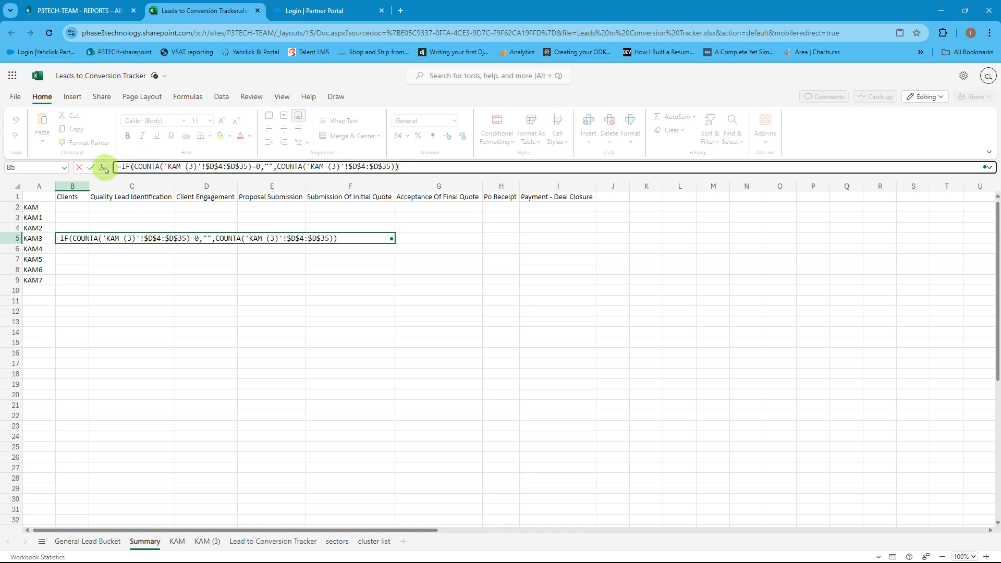
{"action": "key", "text": "Tab"}
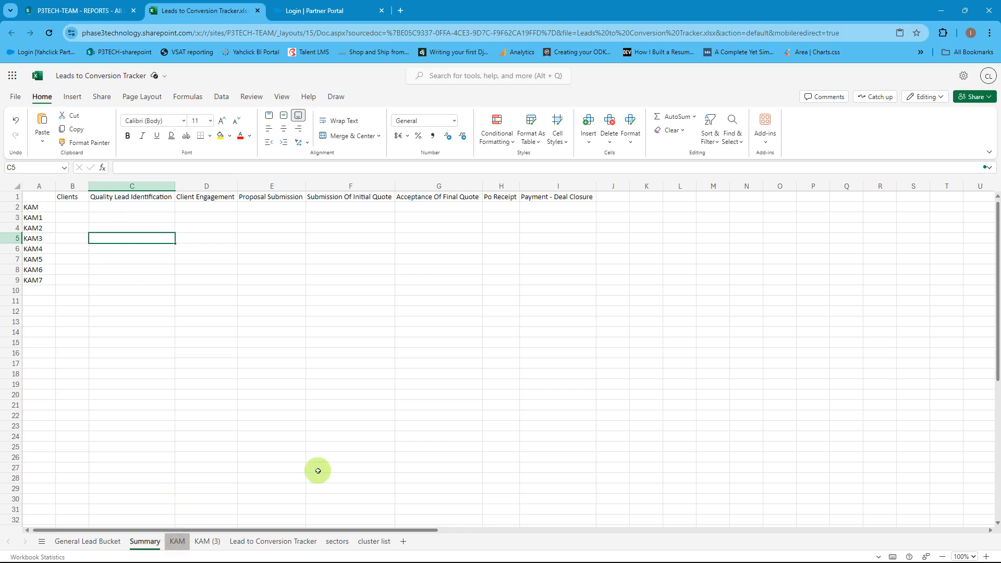
- Compare the stage columns on the KAM sheet with the Summary sheet's KAM row, checking the B2 count formula and cells C2:I2
{"action": "left_click", "coordinate": [423, 231]}
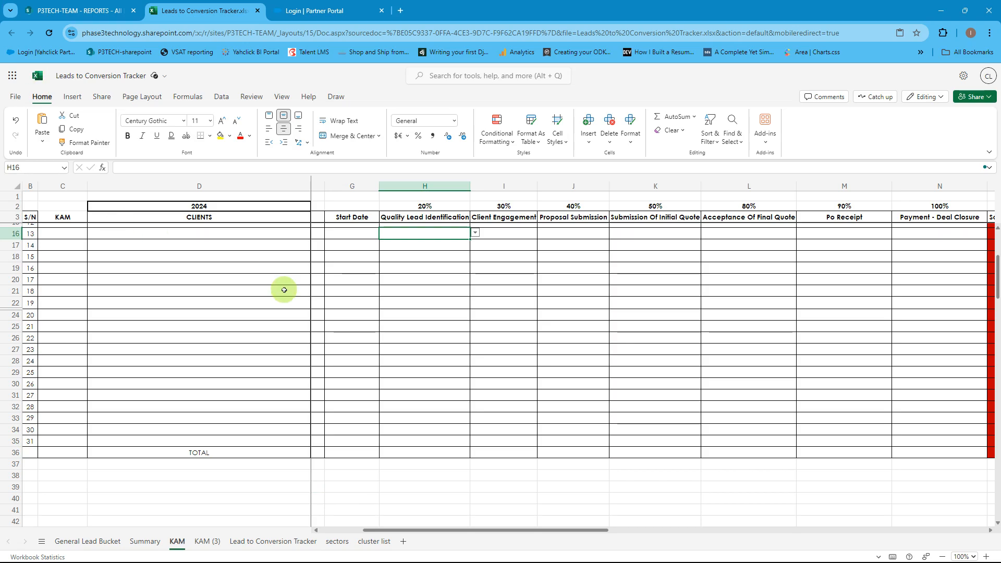
{"action": "left_click", "coordinate": [145, 543]}
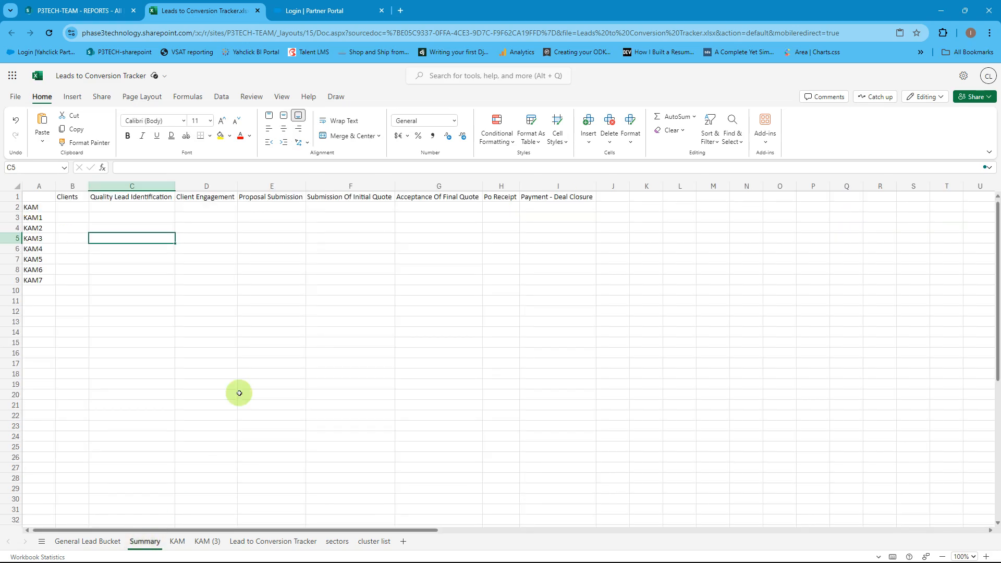
{"action": "left_click", "coordinate": [122, 211]}
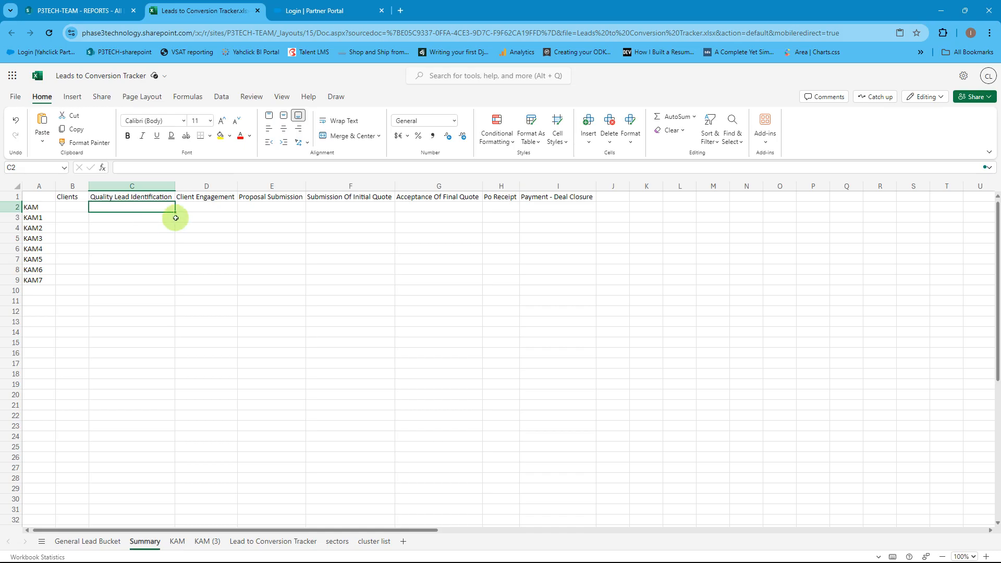
{"action": "left_click", "coordinate": [35, 207]}
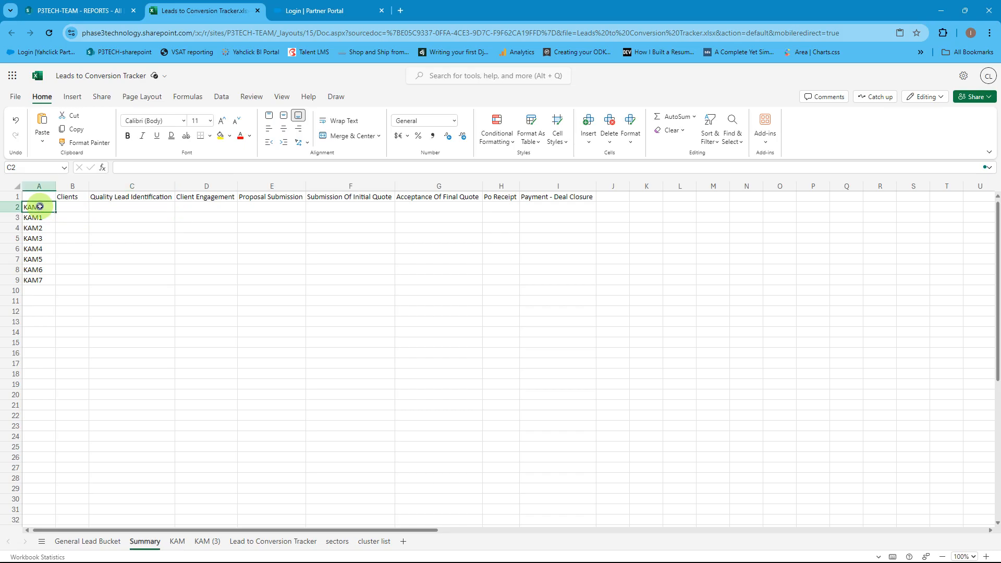
{"action": "left_click", "coordinate": [115, 207]}
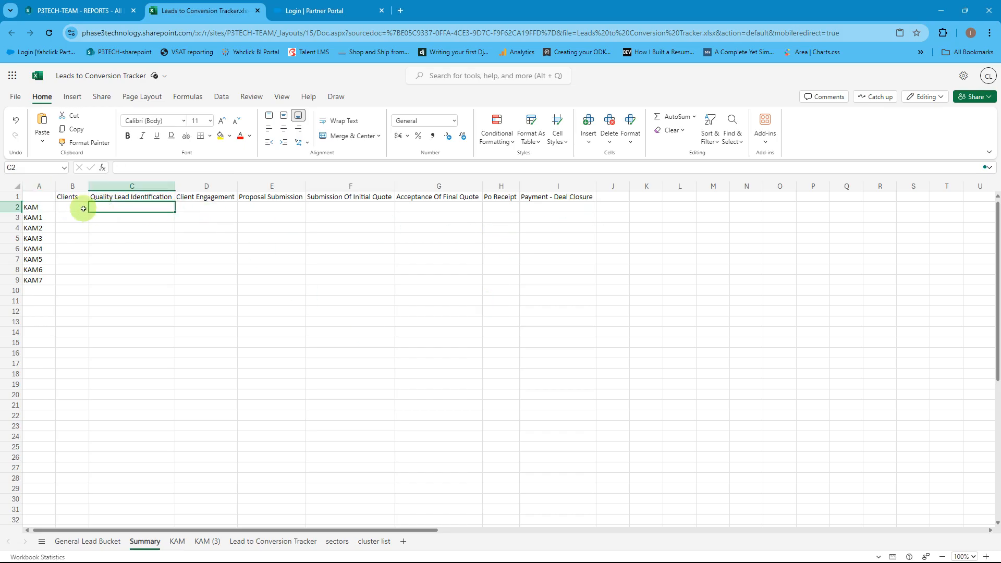
{"action": "left_click", "coordinate": [71, 211]}
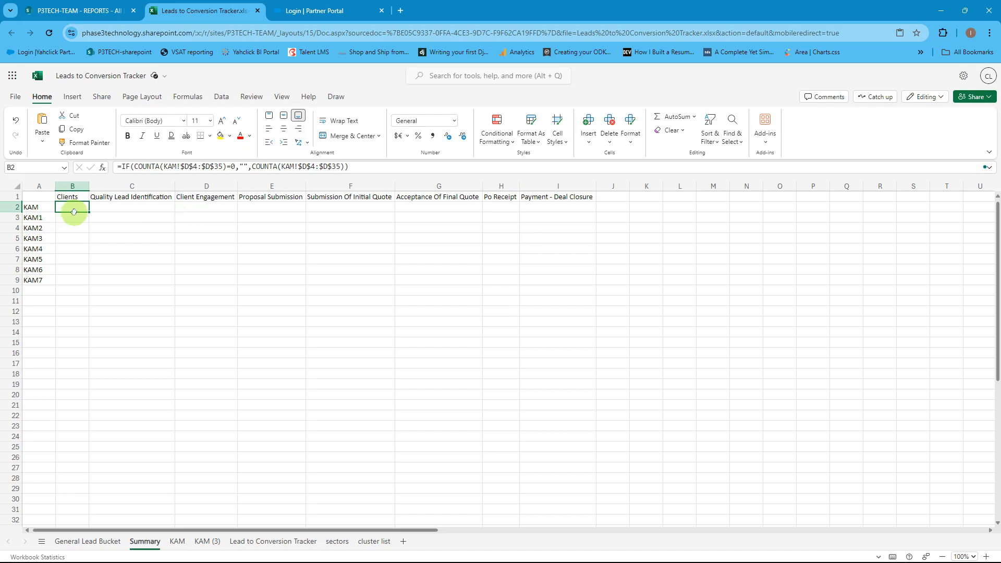
{"action": "left_click_drag", "start_coordinate": [130, 208], "coordinate": [591, 221]}
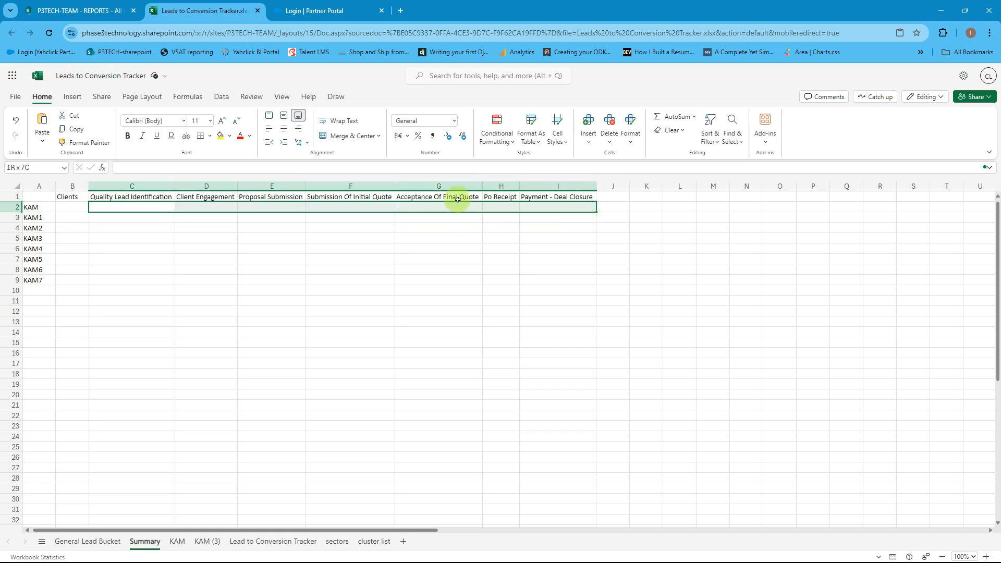
{"action": "left_click", "coordinate": [80, 208]}
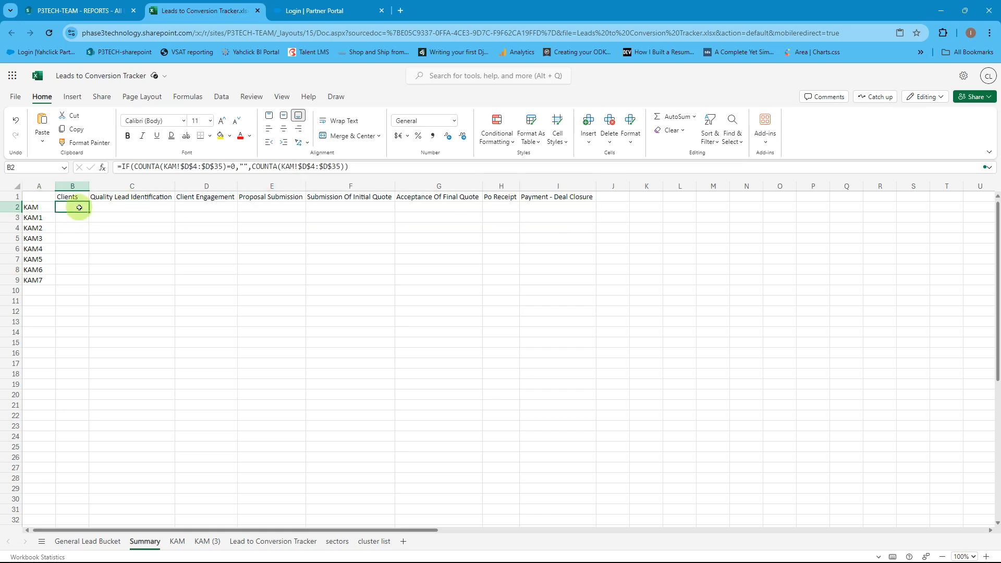
{"action": "left_click", "coordinate": [136, 209]}
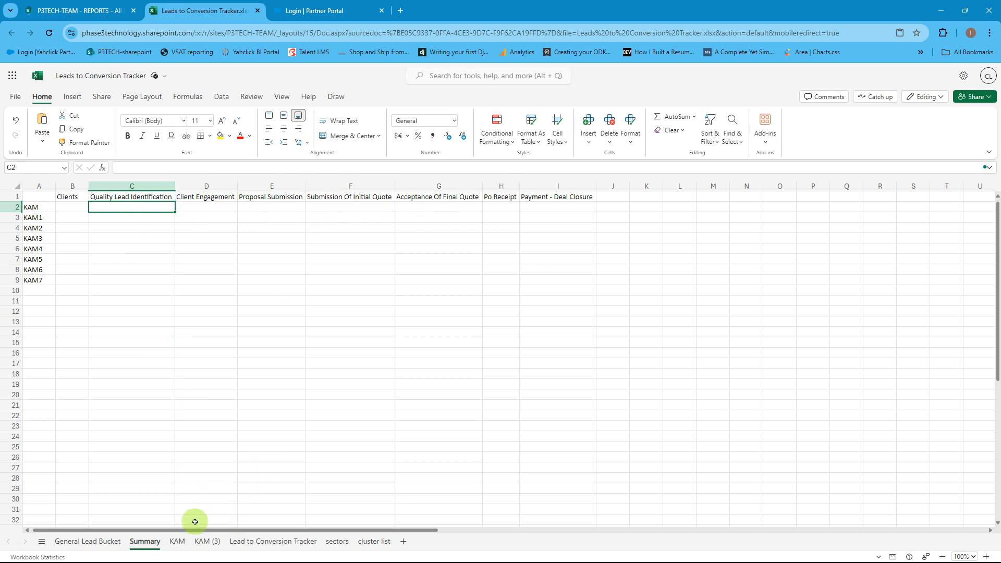
{"action": "left_click", "coordinate": [176, 542]}
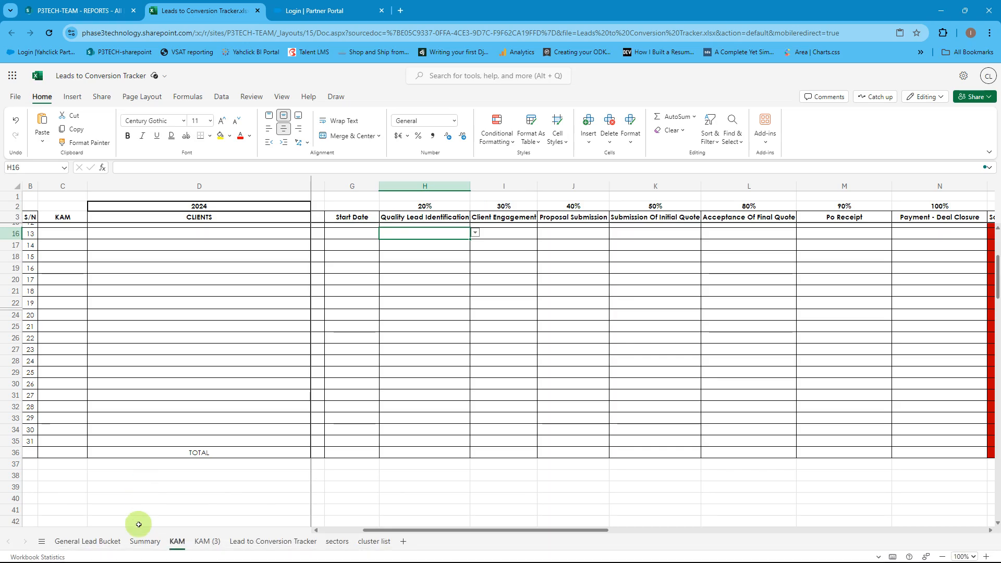
{"action": "left_click", "coordinate": [141, 544]}
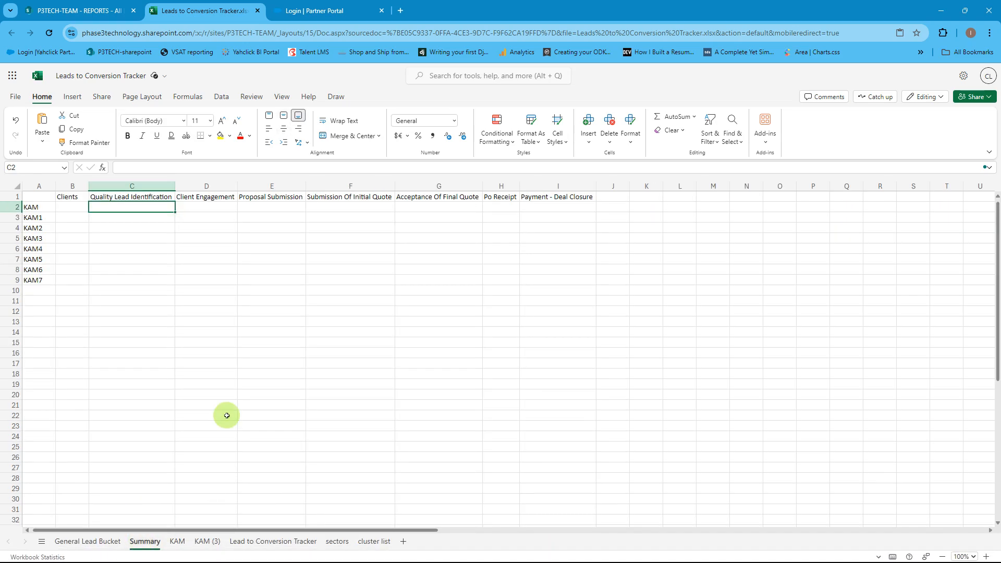